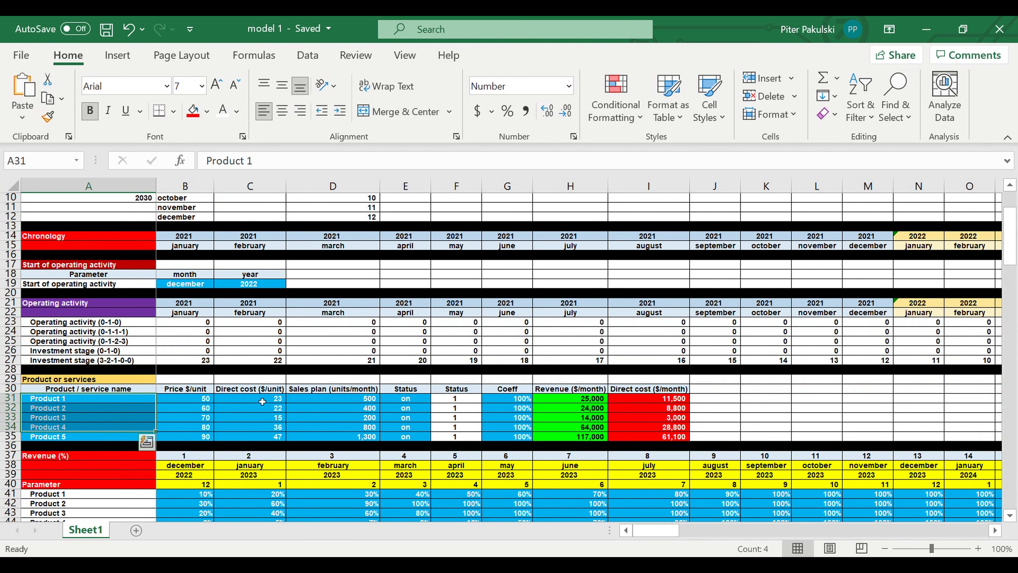
Review the products, revenue, direct cost, investment and payroll sections down to the end of the model
scroll(285, 425, "down", 5)
scroll(285, 425, "down", 13)
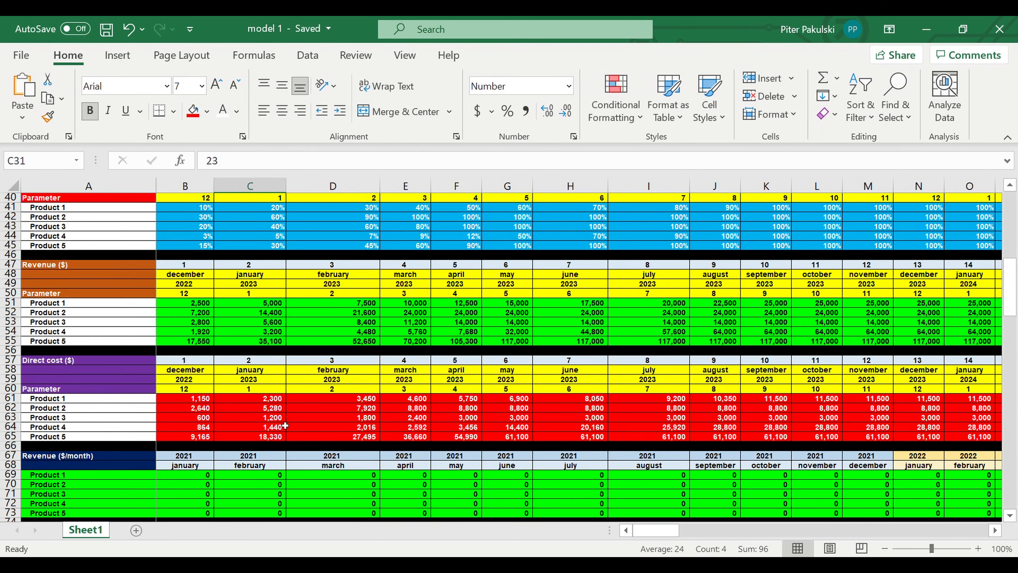
scroll(285, 426, "down", 4)
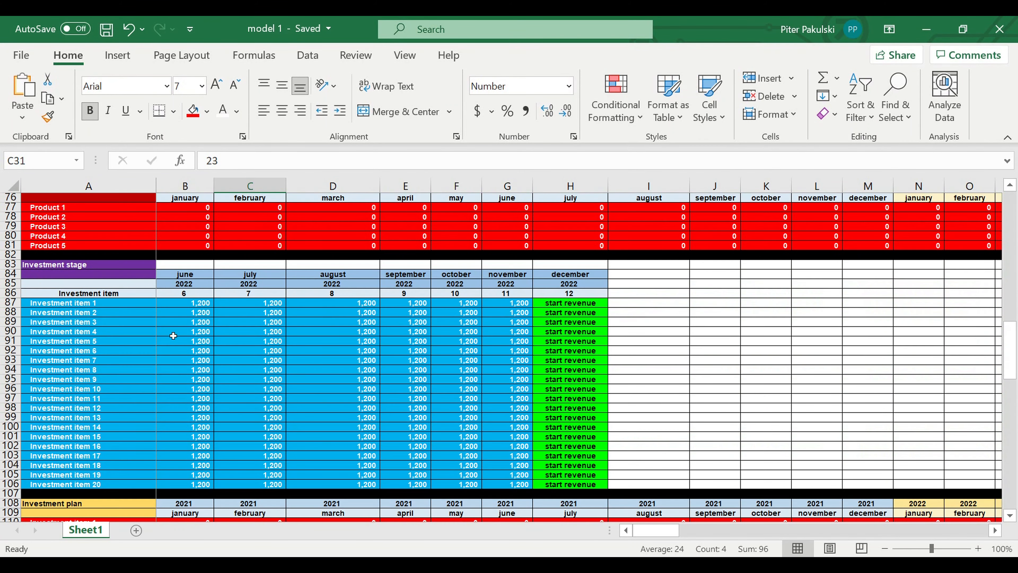
left_click_drag(84, 305, 497, 486)
scroll(497, 466, "down", 10)
scroll(496, 457, "down", 8)
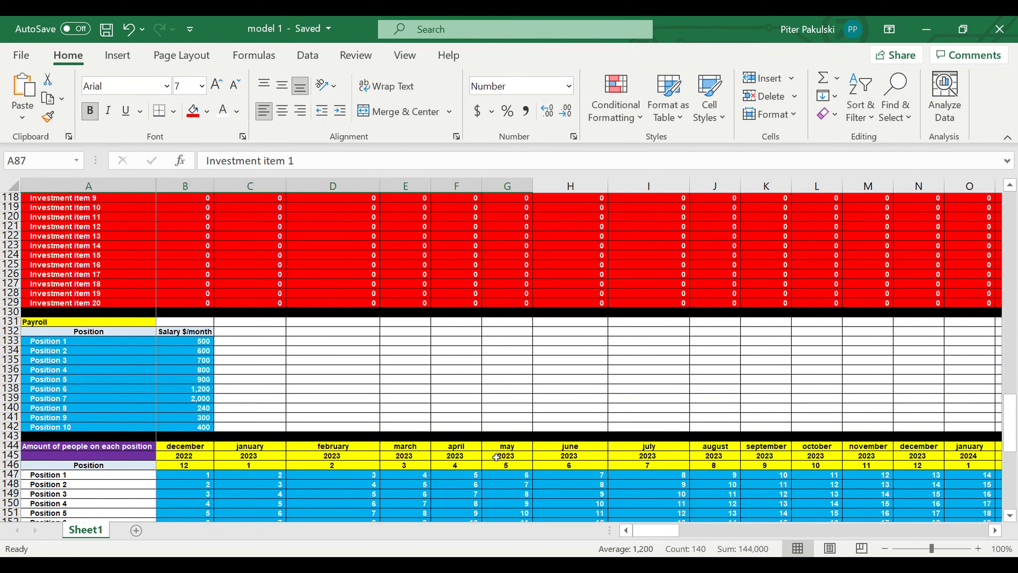
left_click_drag(83, 226, 201, 312)
left_click_drag(211, 364, 708, 437)
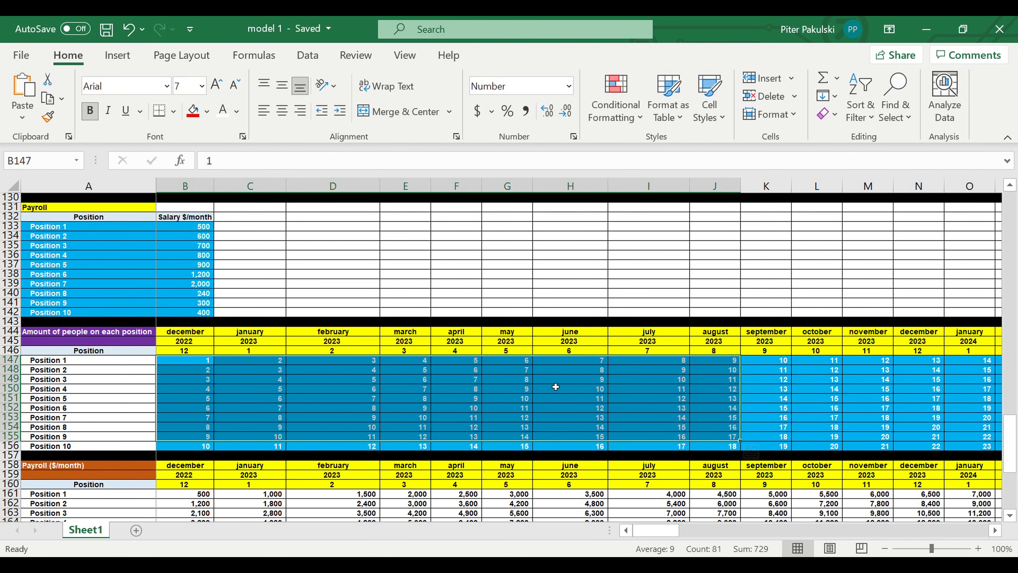
left_click(352, 399)
scroll(352, 403, "down", 5)
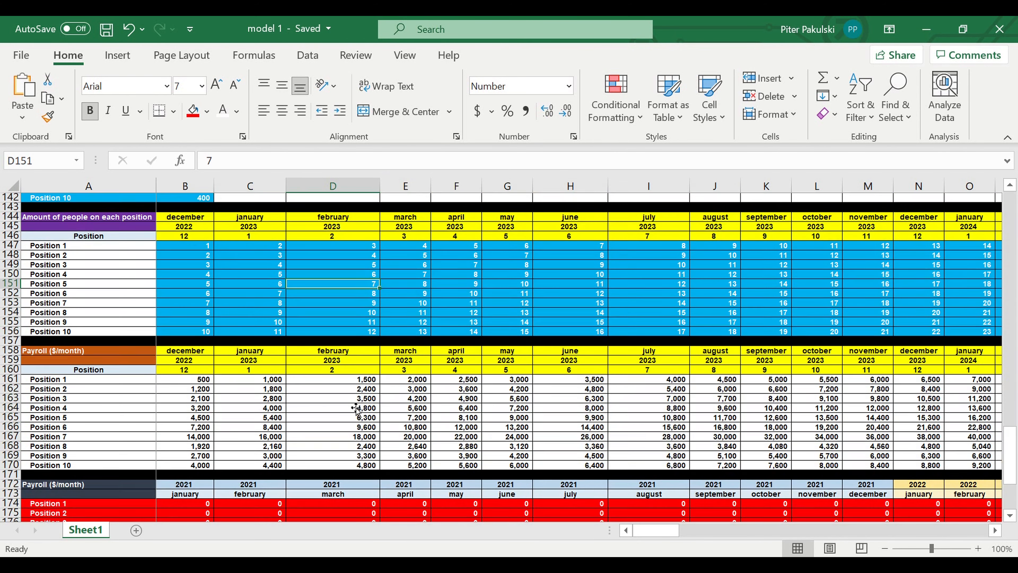
scroll(356, 408, "down", 5)
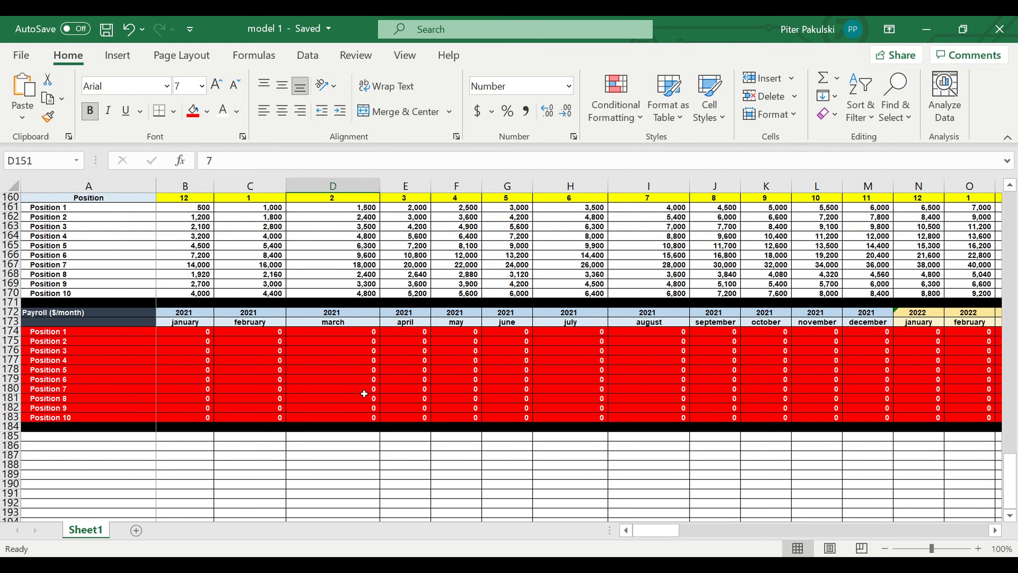
scroll(364, 393, "up", 4)
Enter the section title "Fixed costs" in A185 and the header "Fixed cost item" in A186
scroll(203, 321, "down", 9)
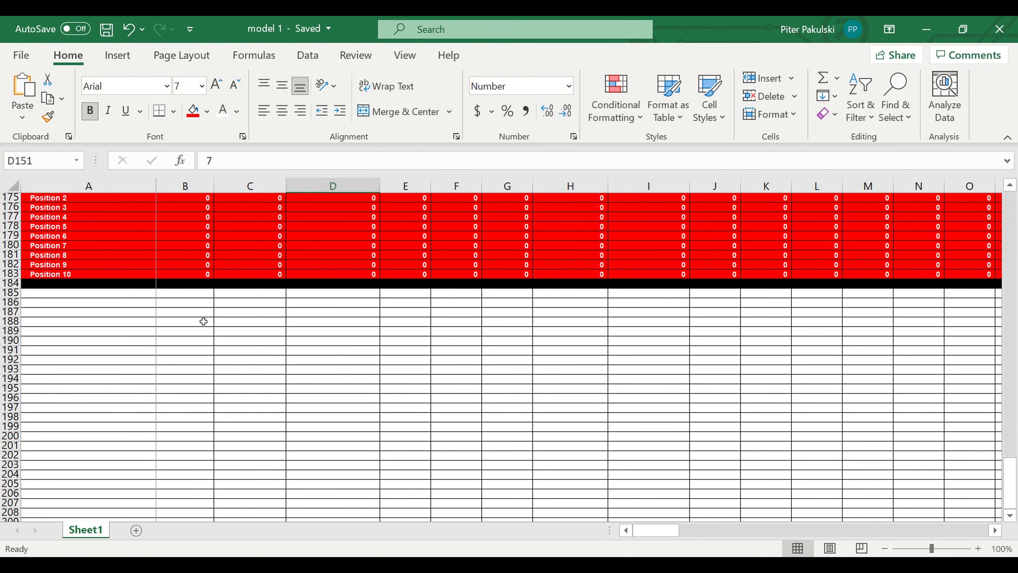
left_click(110, 297)
type("F")
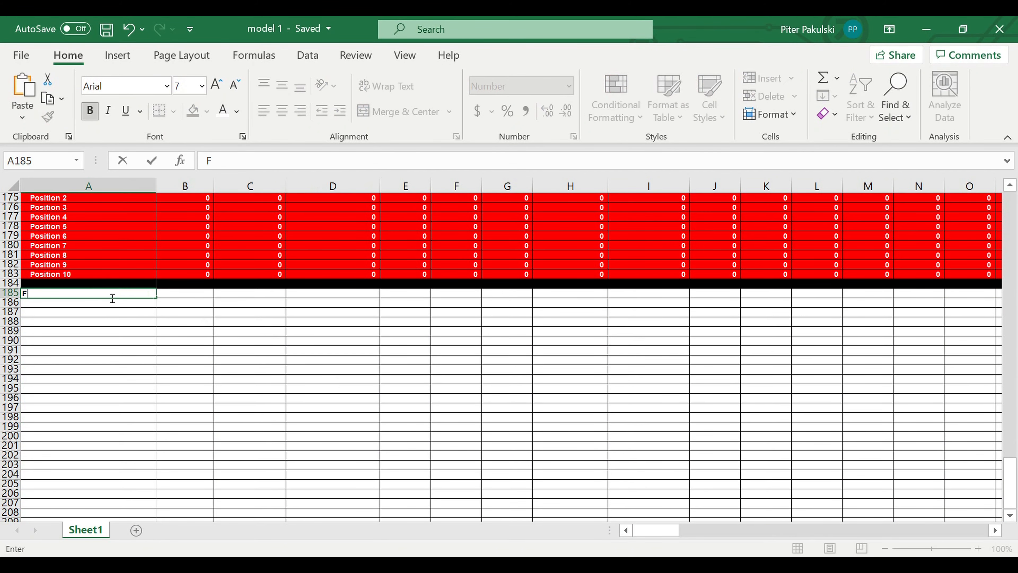
type("ixed costs")
left_click(88, 329)
left_click(83, 306)
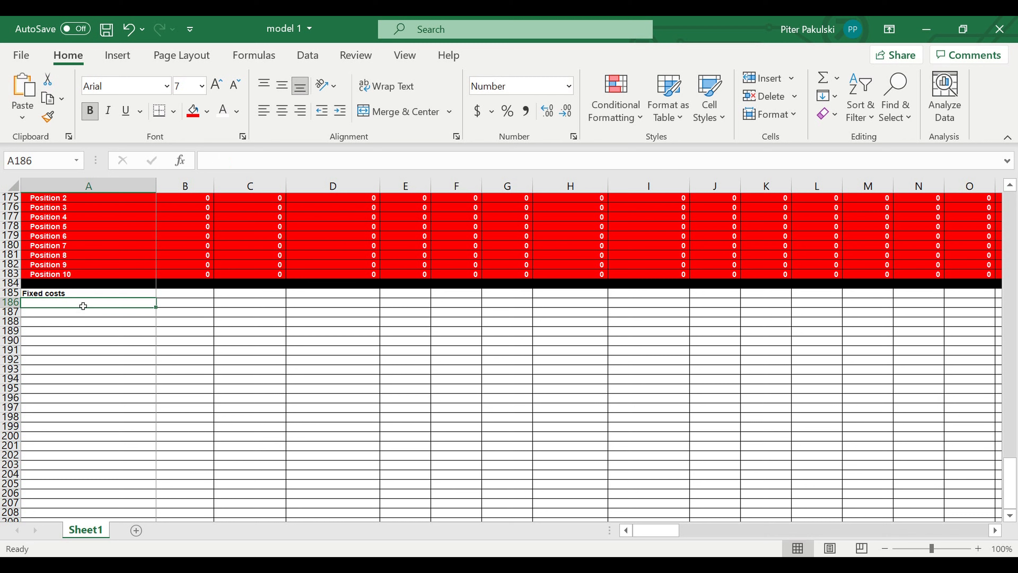
type("Fi")
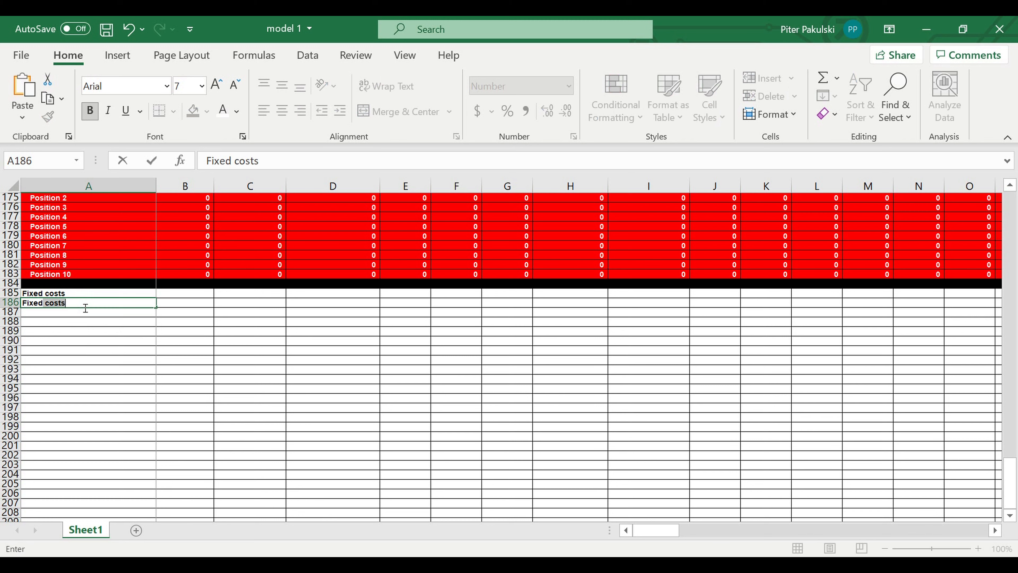
type("xed cost item")
key("Return")
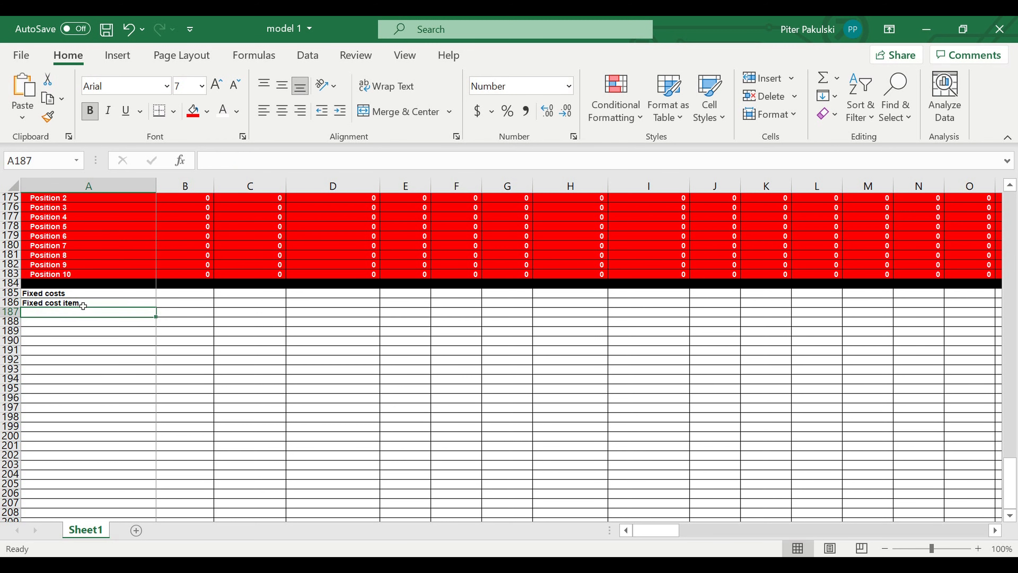
Enter "Fixed cost item 1" in A187 and fill the series down to "Fixed cost item 10" in A196
type("Fi")
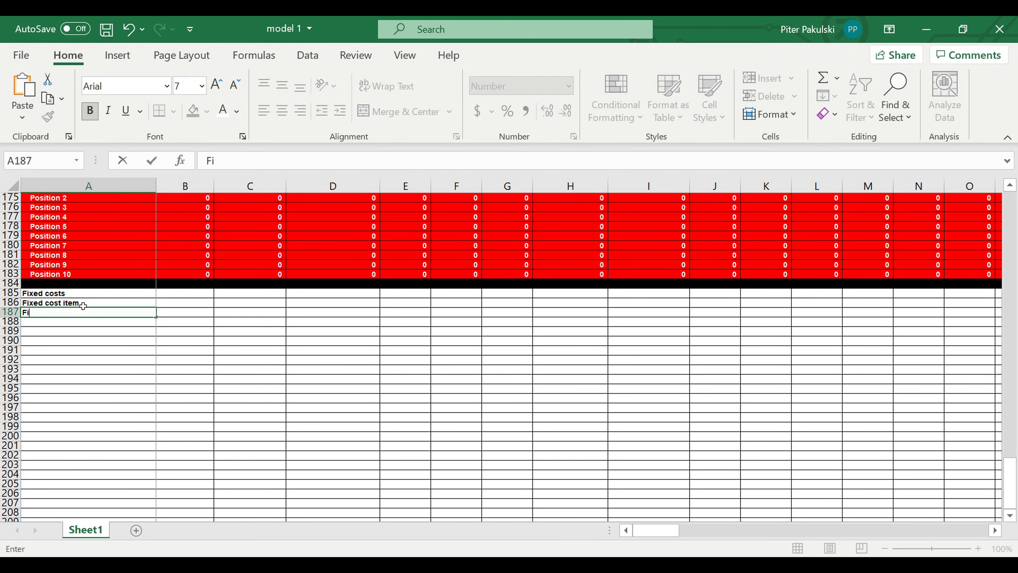
type("xed cost ")
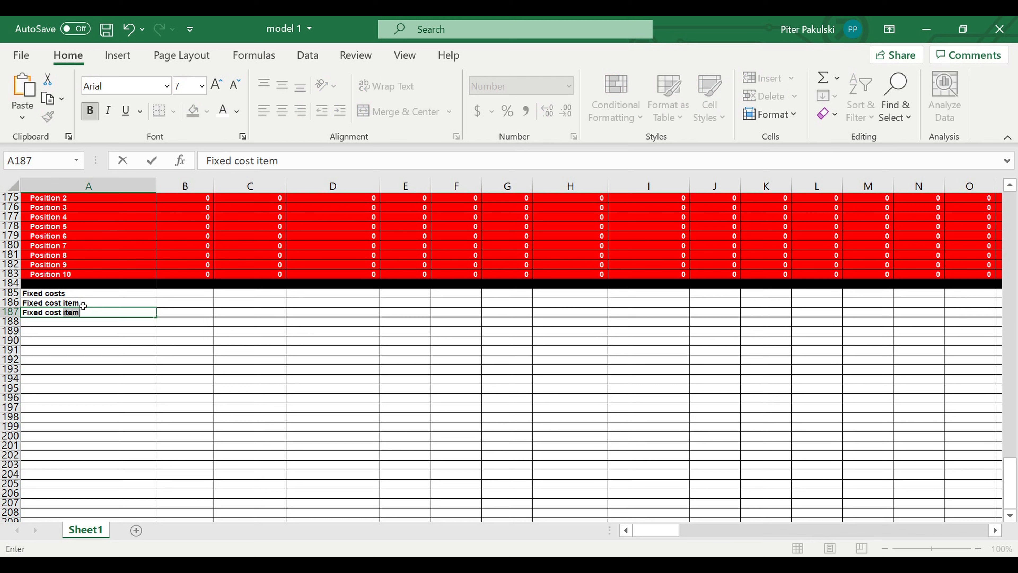
type("item 1")
key("Return")
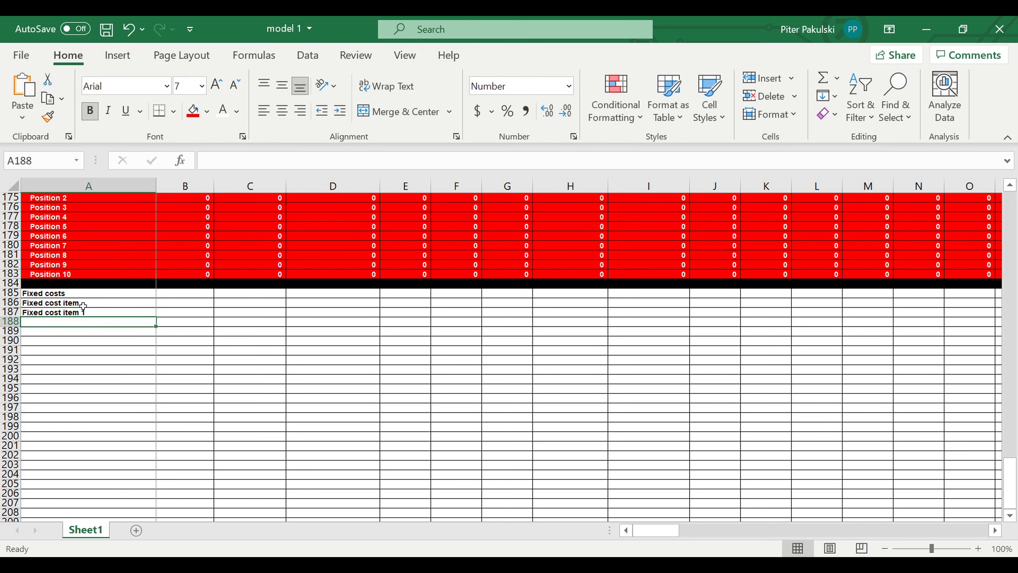
left_click(72, 313)
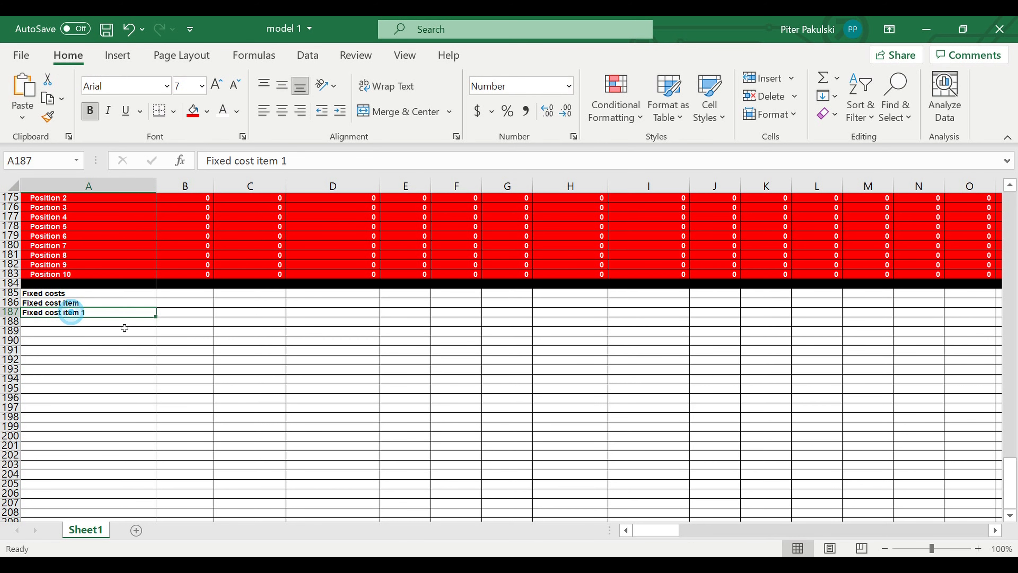
left_click_drag(161, 319, 152, 402)
left_click(133, 439)
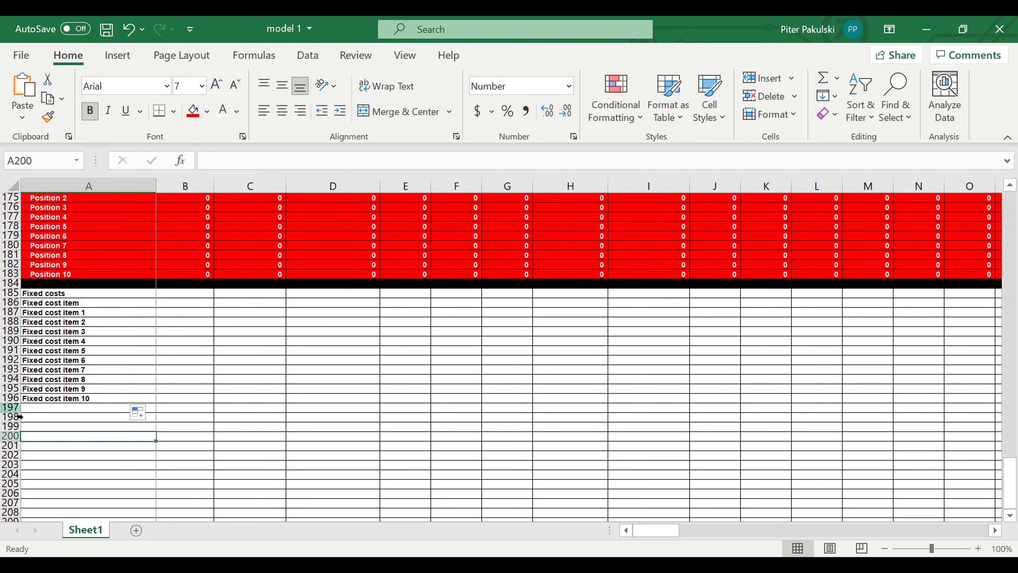
Fill the whole of row 197 with black as a separator below the fixed cost items
left_click(16, 408)
left_click(206, 112)
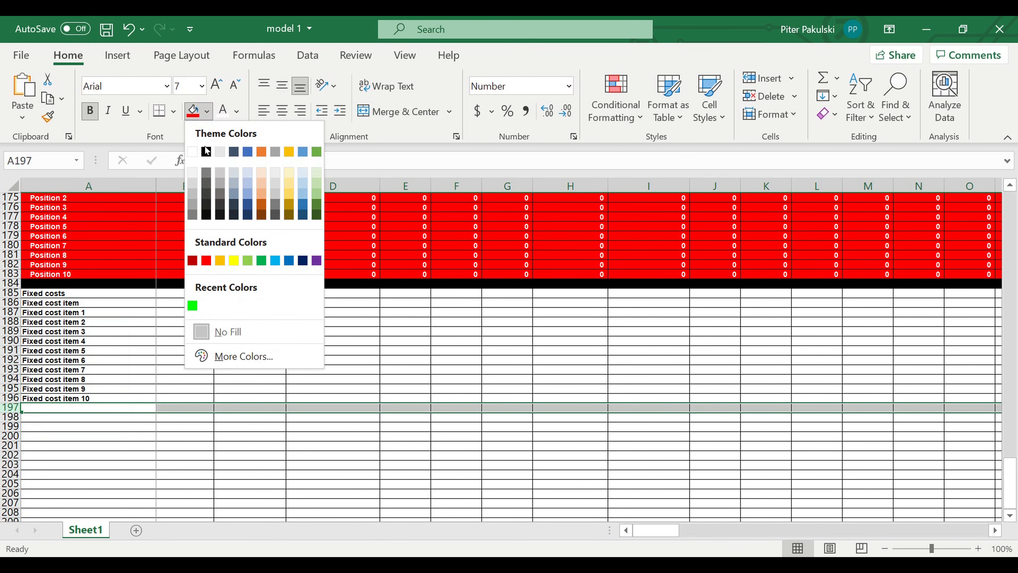
left_click(205, 150)
left_click(134, 341)
Centre the "Fixed cost item" header in A186 and give it a light blue fill
left_click(43, 293)
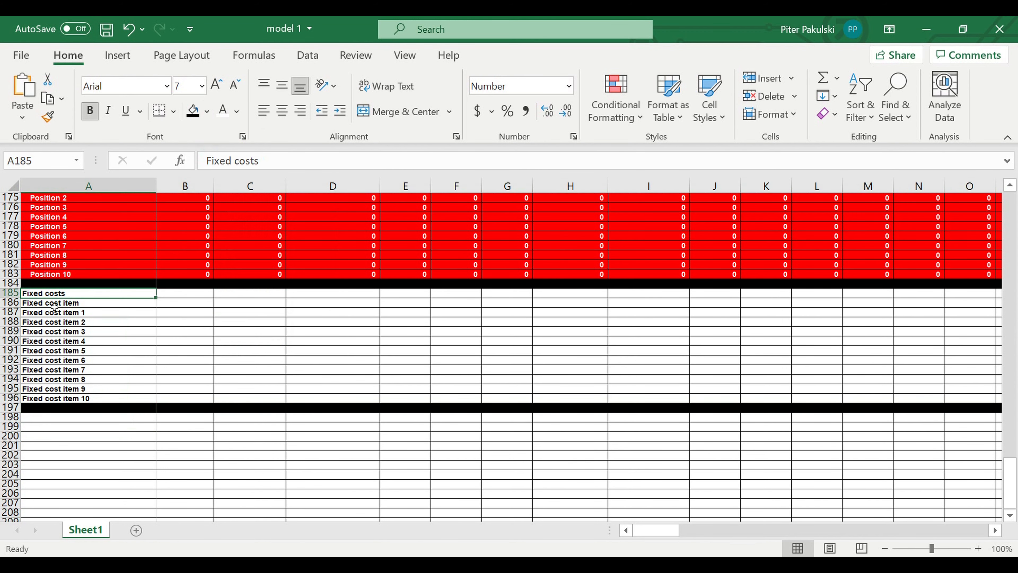
left_click(60, 304)
left_click(281, 111)
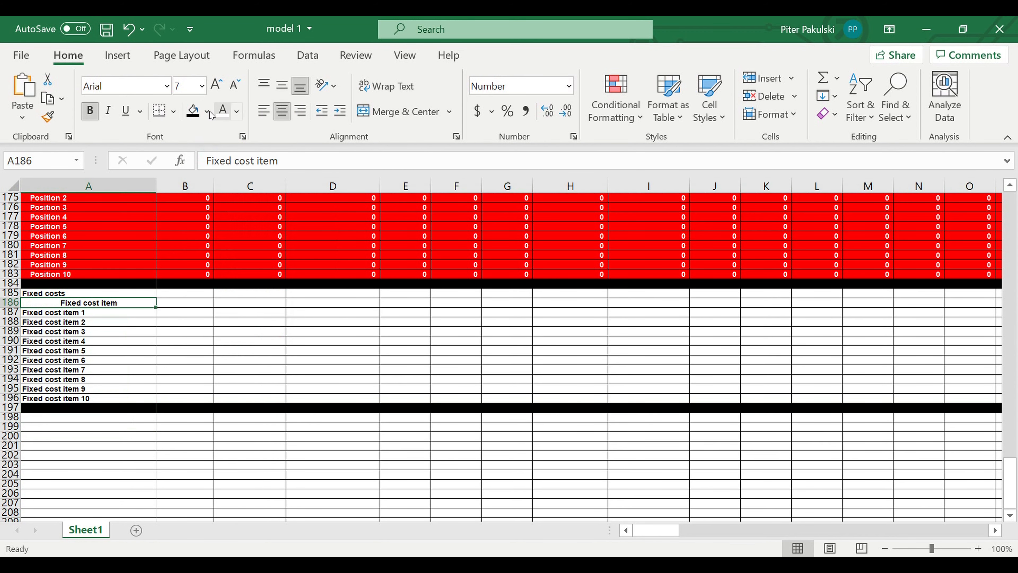
left_click(206, 112)
left_click(303, 172)
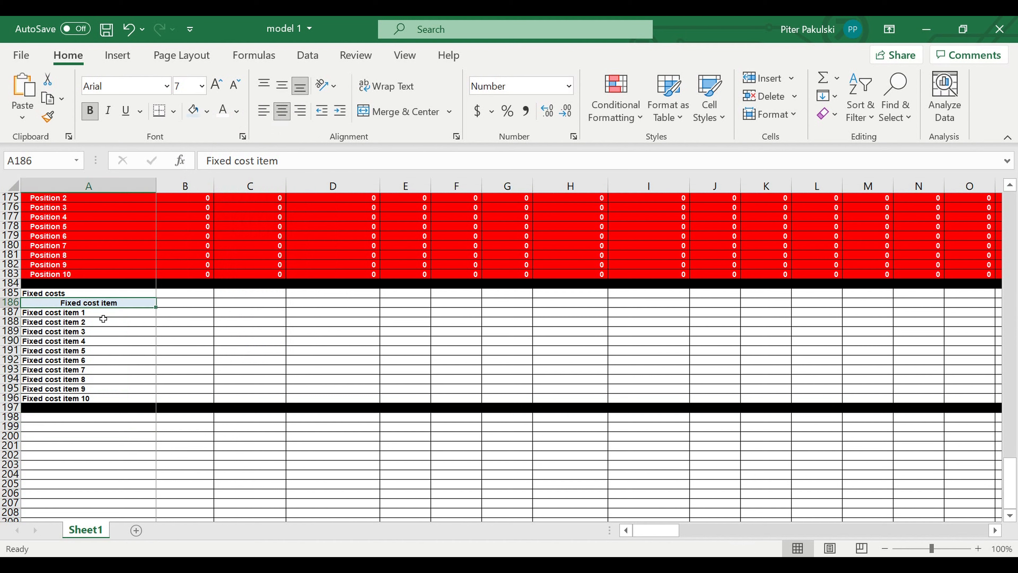
Fill the "Fixed costs" title cell A185 with yellow
left_click(50, 293)
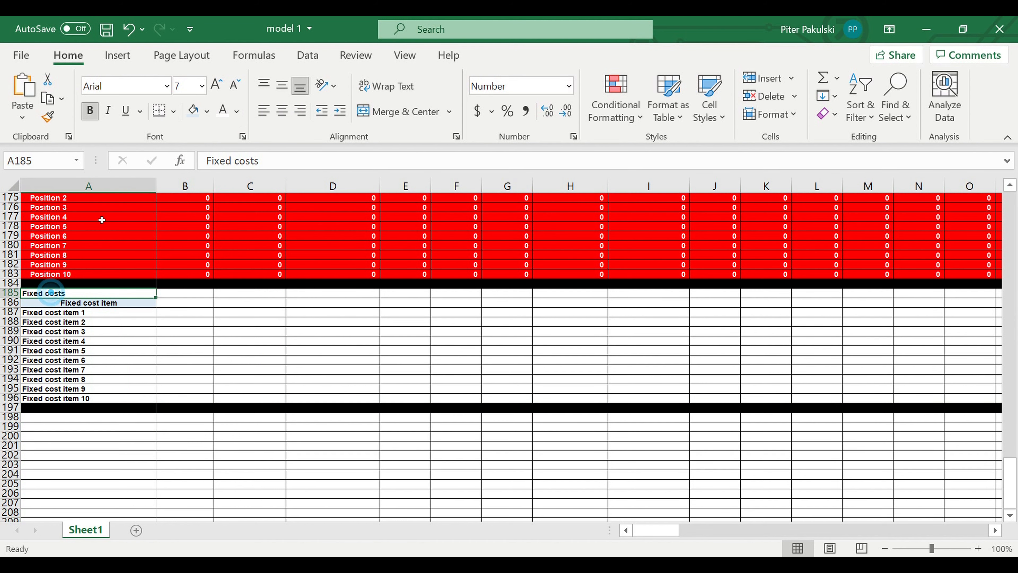
left_click(207, 112)
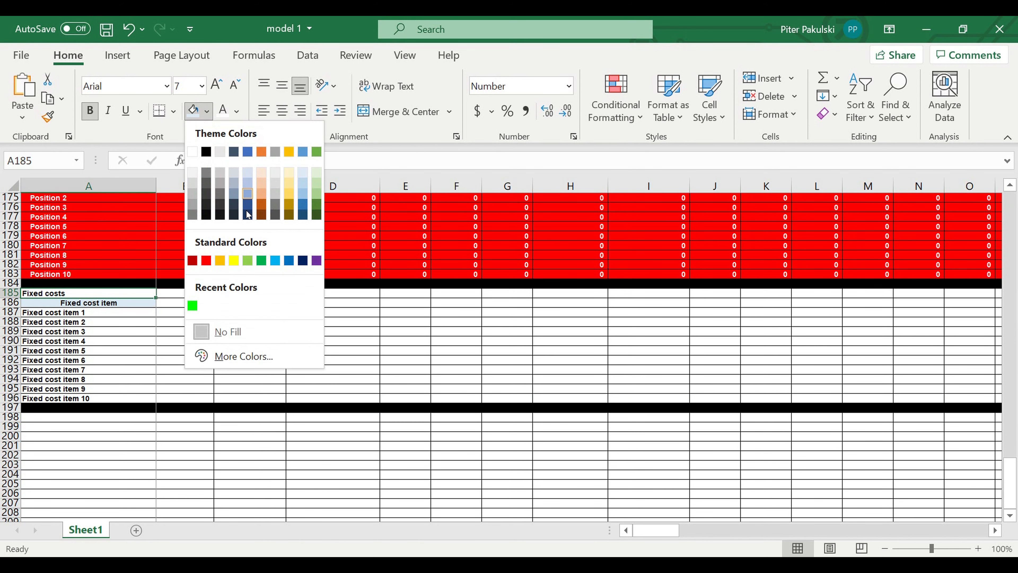
left_click(234, 261)
left_click(244, 371)
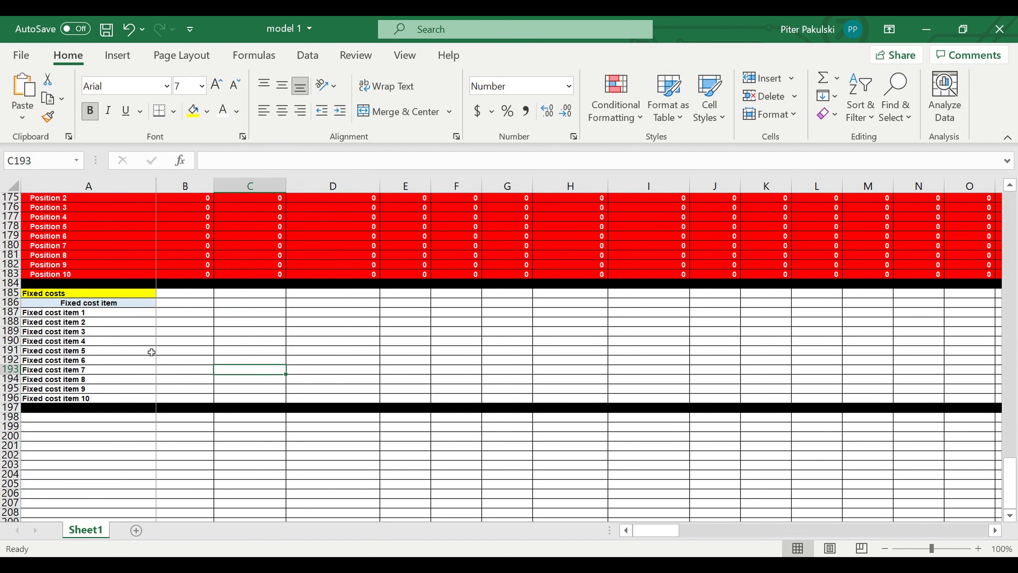
Insert a blank row above "Fixed cost item 1" at row 187
left_click(12, 313)
right_click(11, 313)
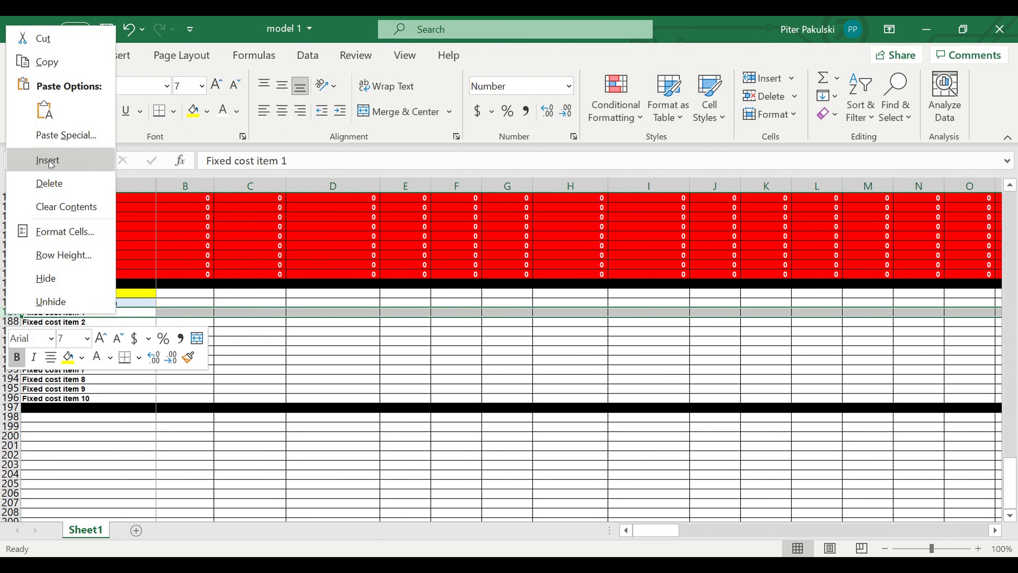
left_click(57, 167)
left_click(145, 353)
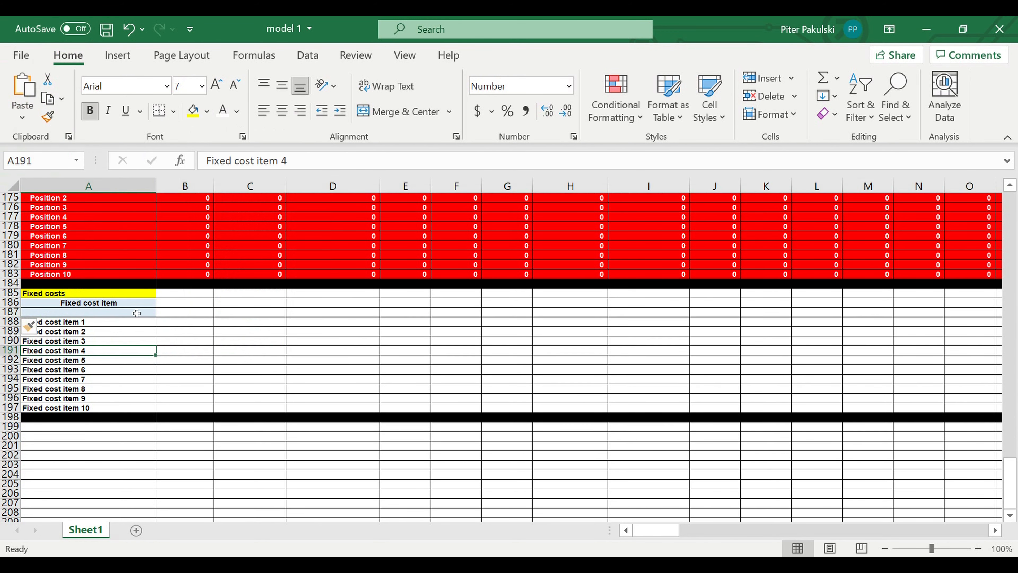
Copy the month, year and month-number header B144:Z146 from the amount of people table and paste it at B185
scroll(135, 308, "up", 13)
left_click_drag(185, 275, 894, 293)
key("ctrl+c")
left_click_drag(698, 537, 668, 536)
scroll(504, 441, "down", 1)
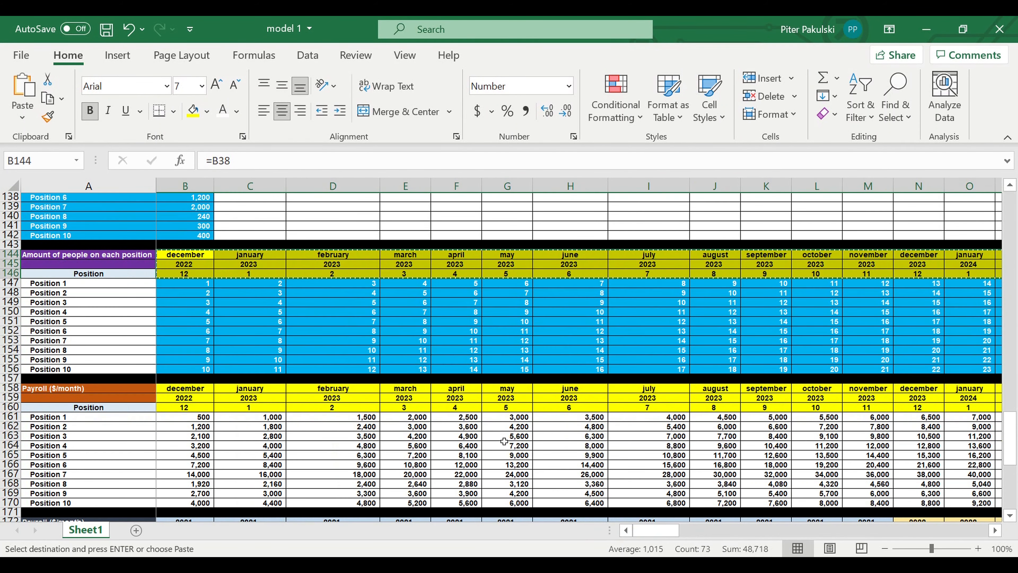
scroll(504, 441, "down", 9)
left_click(170, 383)
key("ctrl+v")
Link B185 to the payroll header with =B158 and extend the formula across B185:Y187
left_click(170, 381)
type("=")
scroll(170, 383, "up", 10)
left_click(204, 409)
key("Return")
scroll(209, 413, "down", 5)
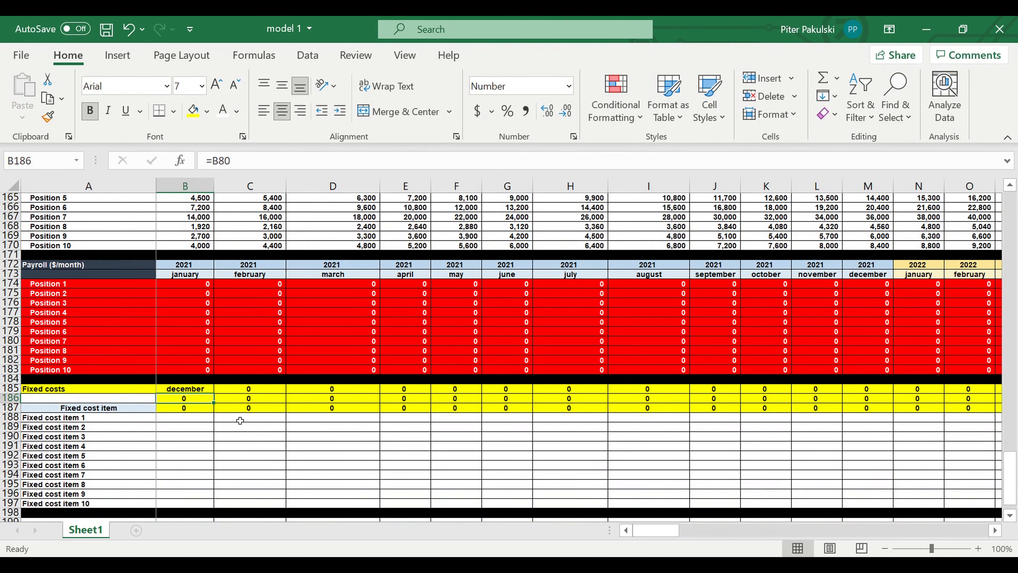
left_click(182, 360)
left_click_drag(214, 364, 880, 383)
Link Z185 in the fixed costs header to the payroll header's last column with =Z158
left_click(900, 362)
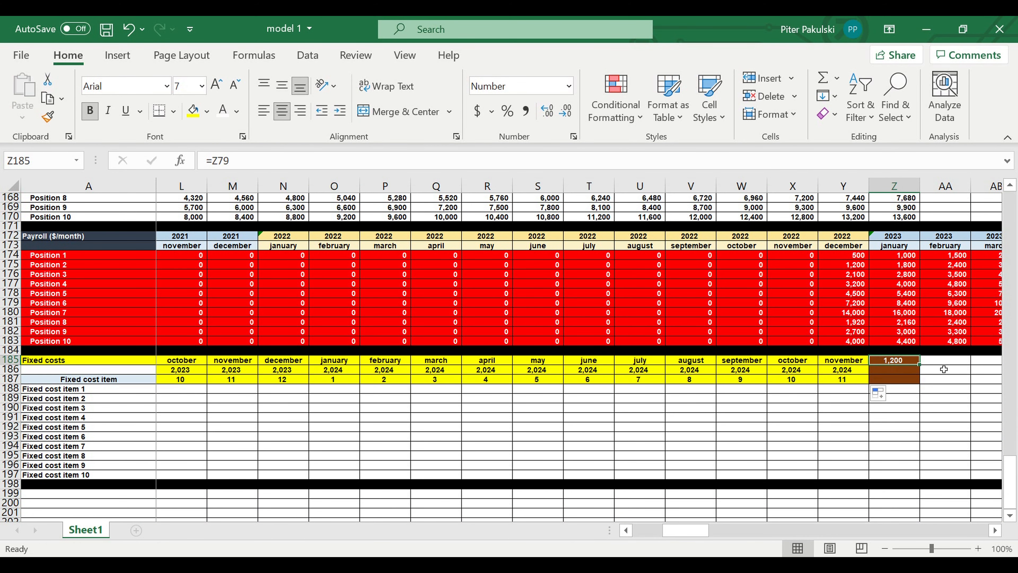
type("=")
scroll(904, 348, "up", 8)
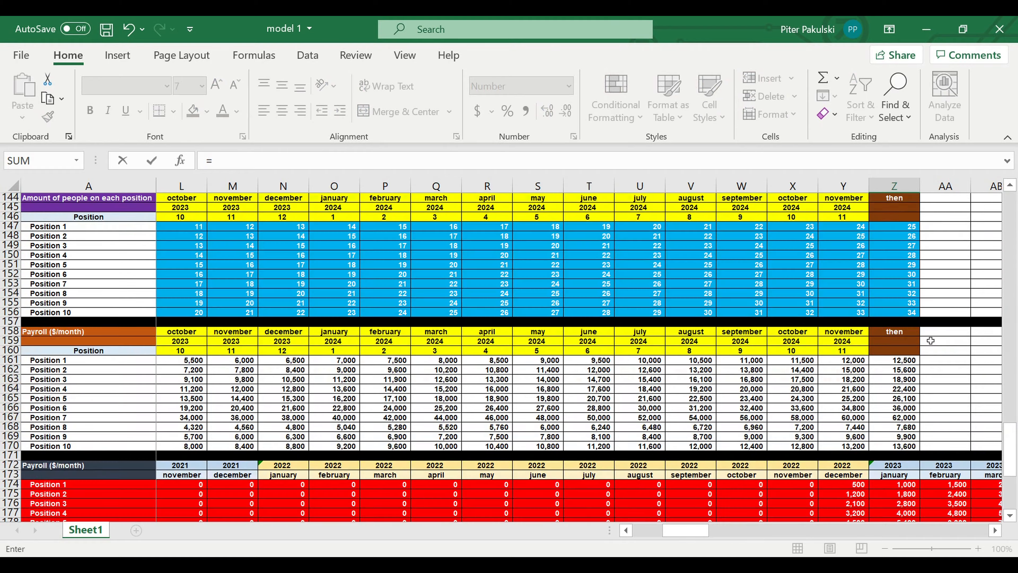
left_click(893, 334)
key("Return")
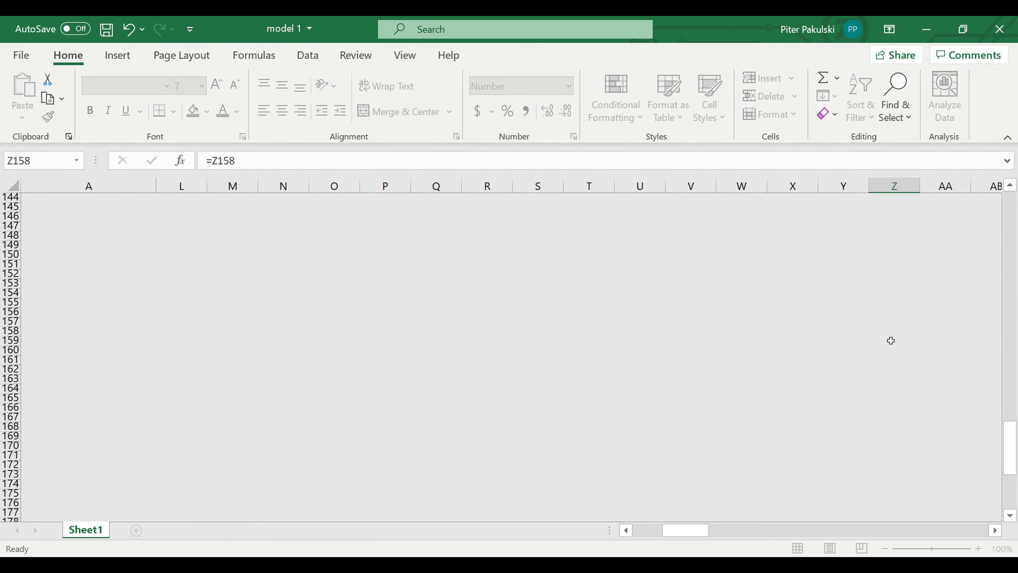
Copy the payroll header B158:Y160 and paste only its formatting onto the fixed costs header starting at B185
scroll(793, 394, "down", 1)
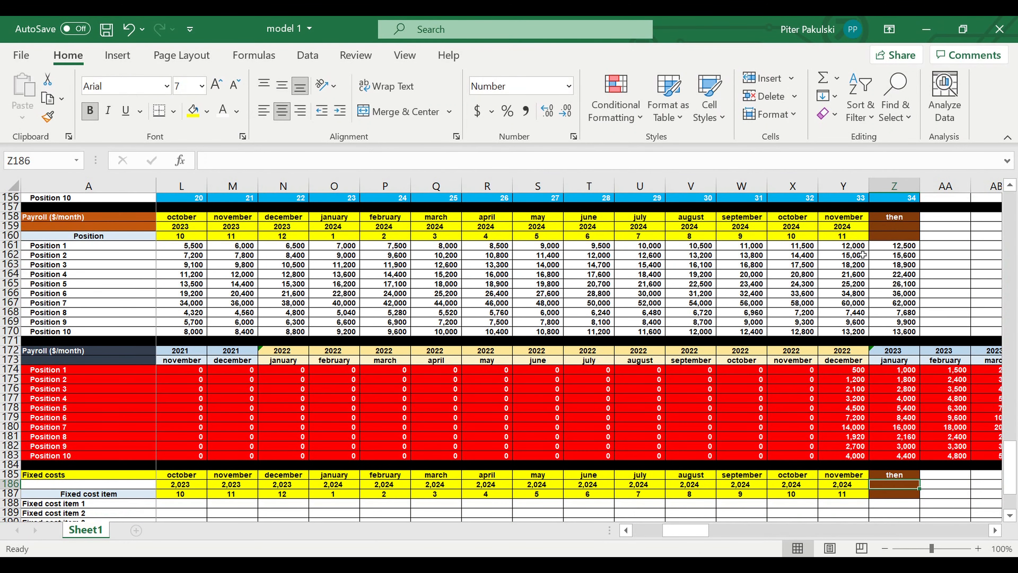
left_click_drag(853, 238, 181, 220)
right_click(181, 227)
left_click(217, 132)
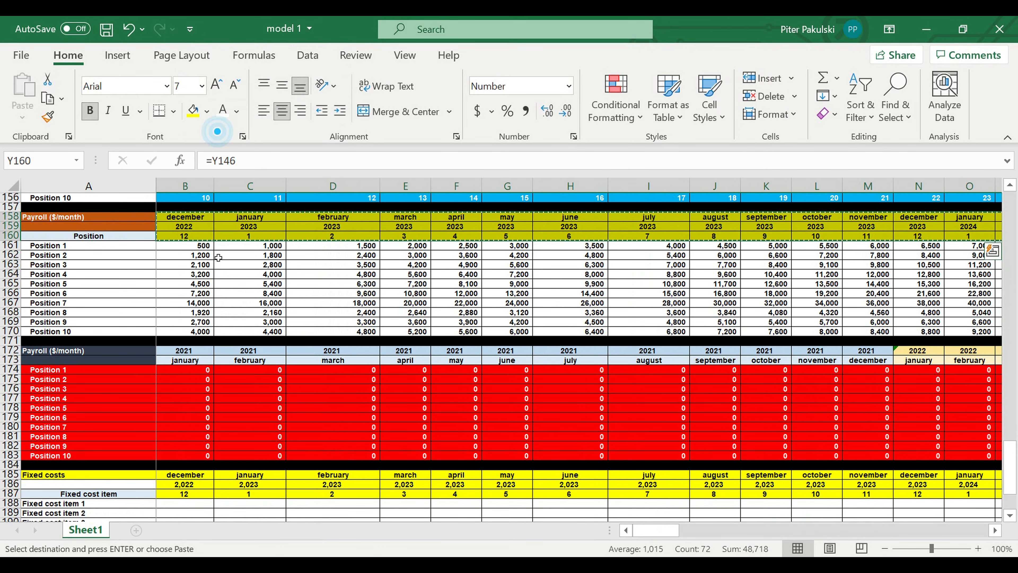
scroll(265, 385, "down", 3)
left_click(181, 391)
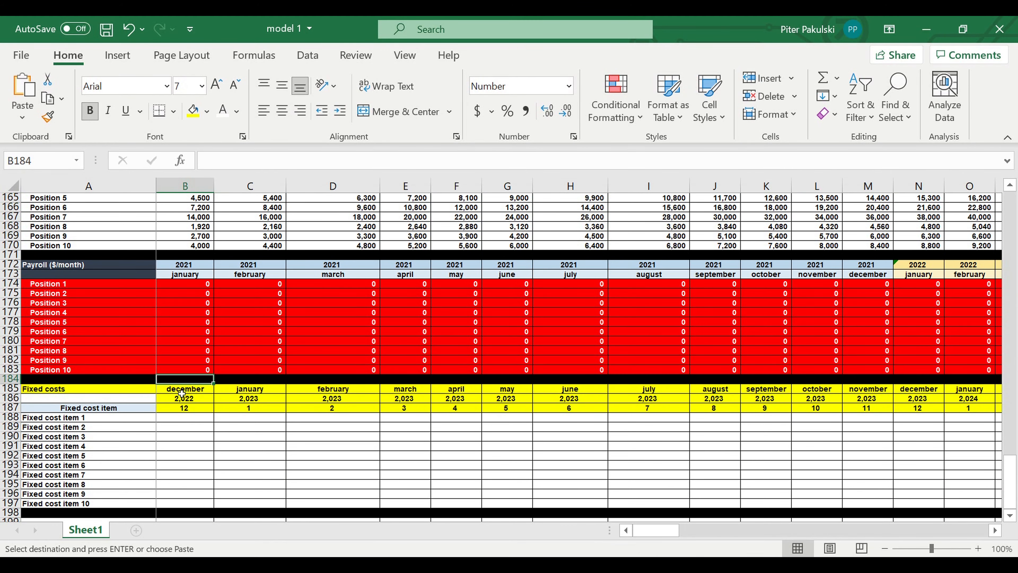
right_click(181, 391)
left_click(312, 180)
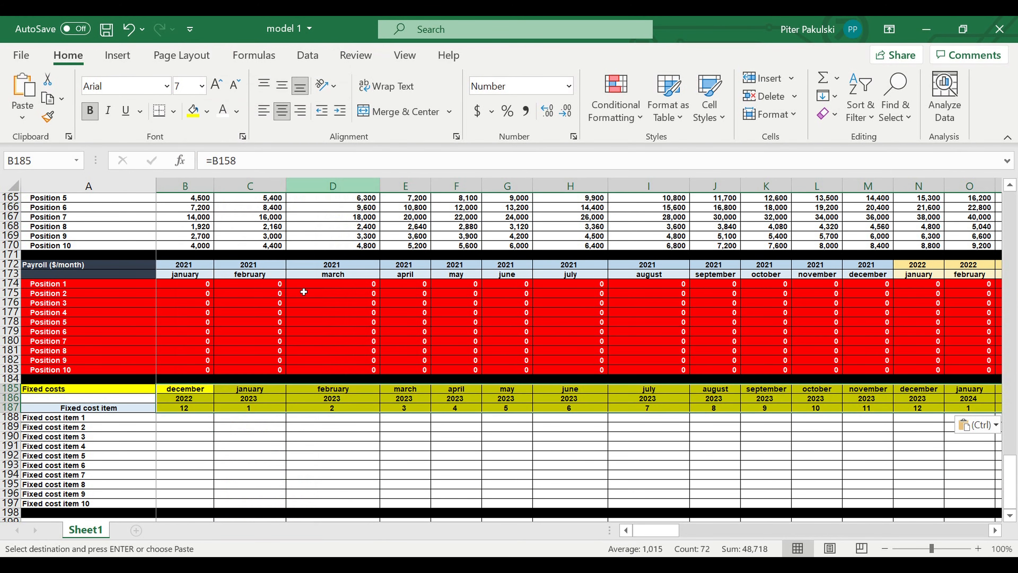
left_click(53, 389)
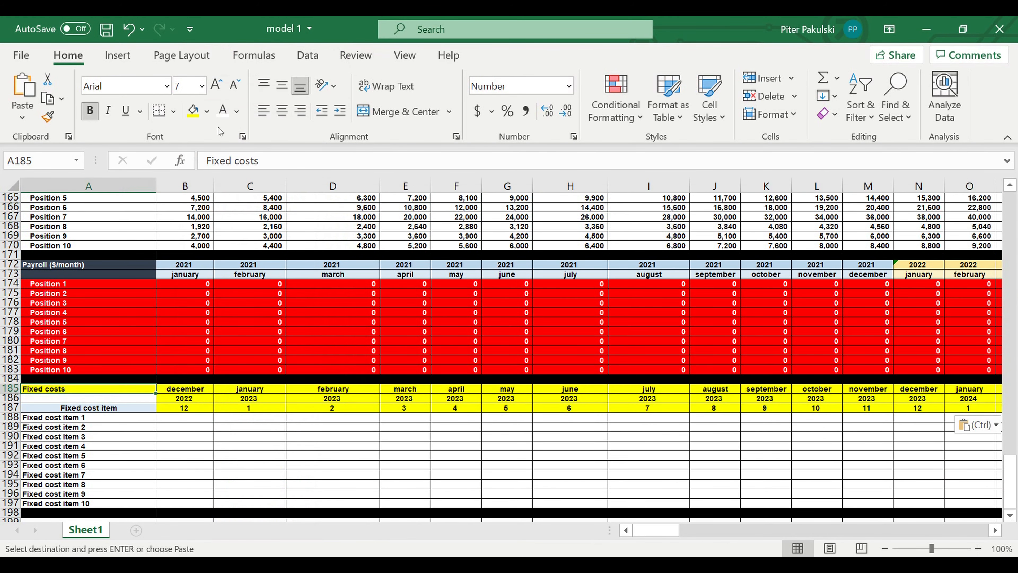
Format the Fixed costs title cells A185:A186 with a dark gray fill and white font
left_click(207, 112)
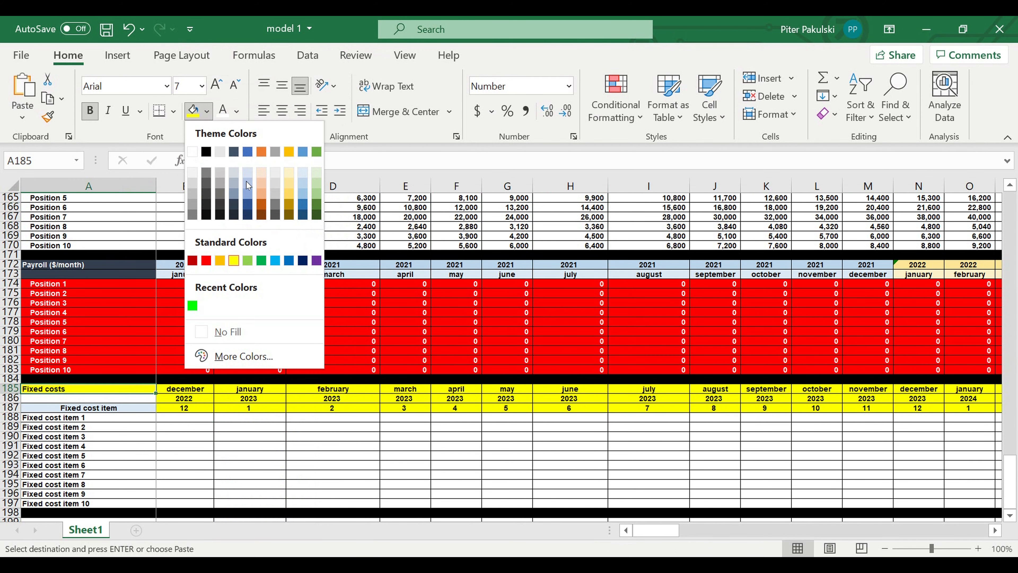
left_click(275, 217)
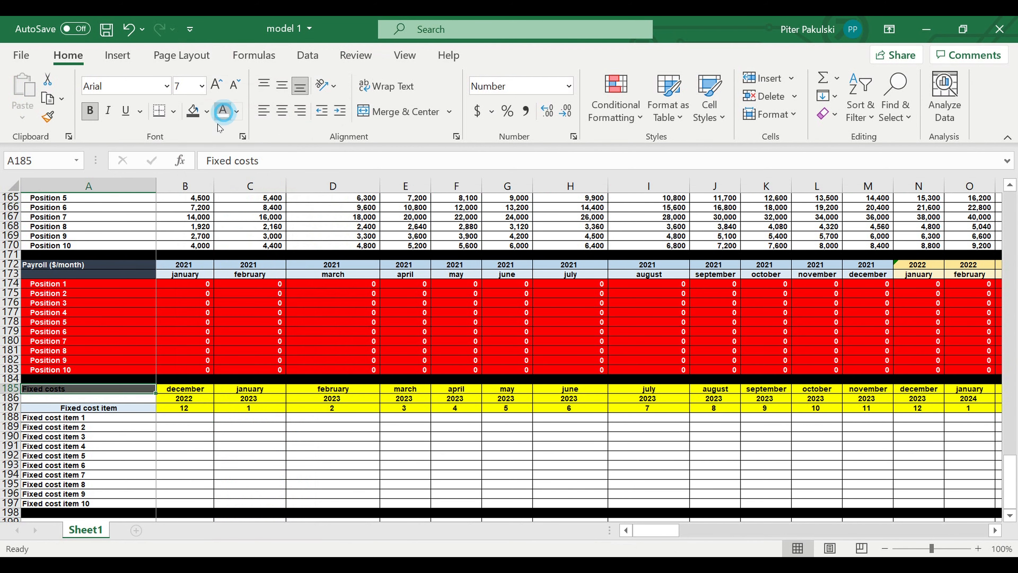
left_click_drag(77, 391, 76, 398)
left_click(193, 111)
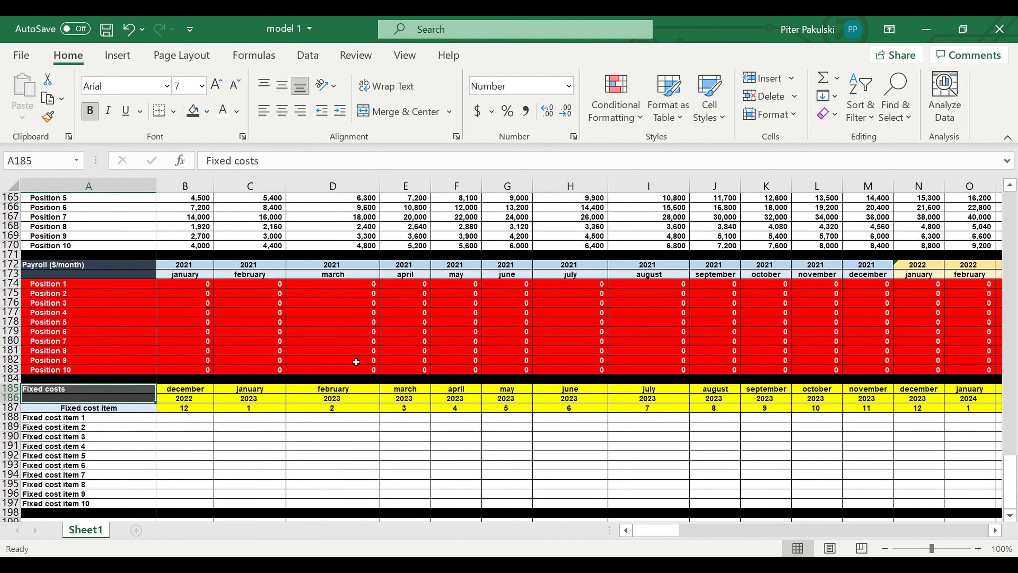
left_click(390, 381)
Enter 200 in B188 and =B188+50 in B189, and fill the formula down to B197
left_click(182, 420)
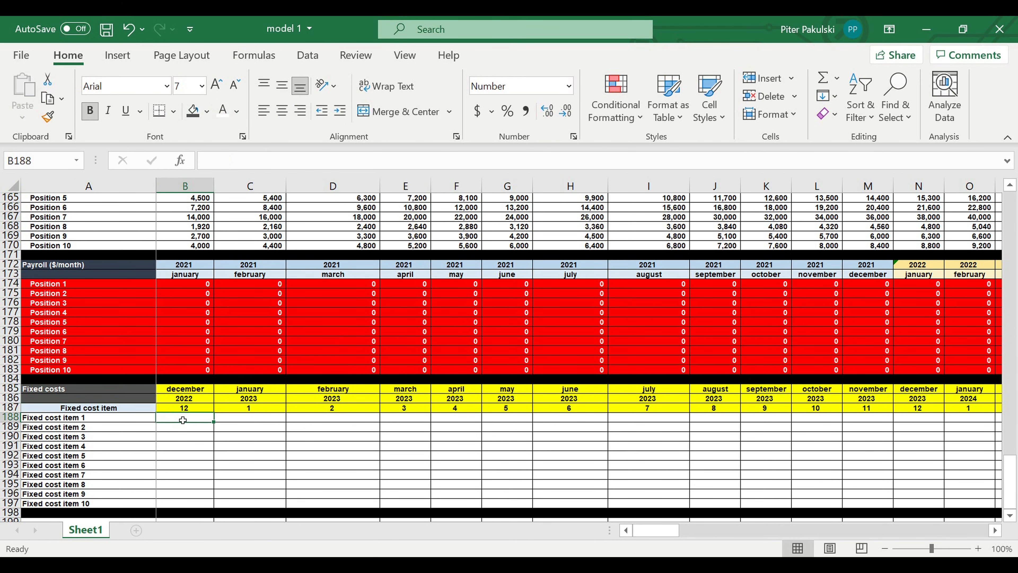
type("200")
key("Return")
type("=")
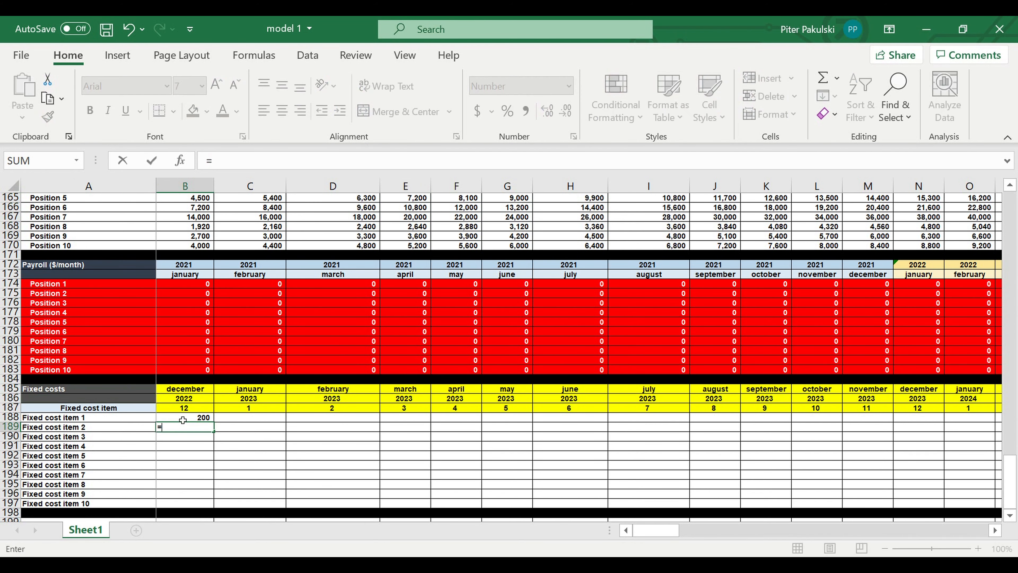
left_click(182, 420)
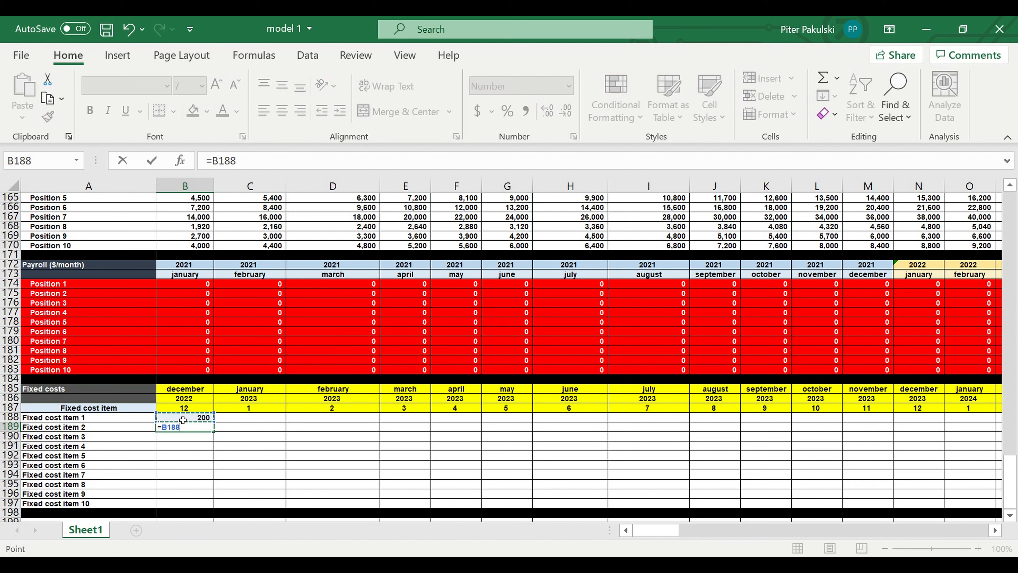
type("+50")
key("Return")
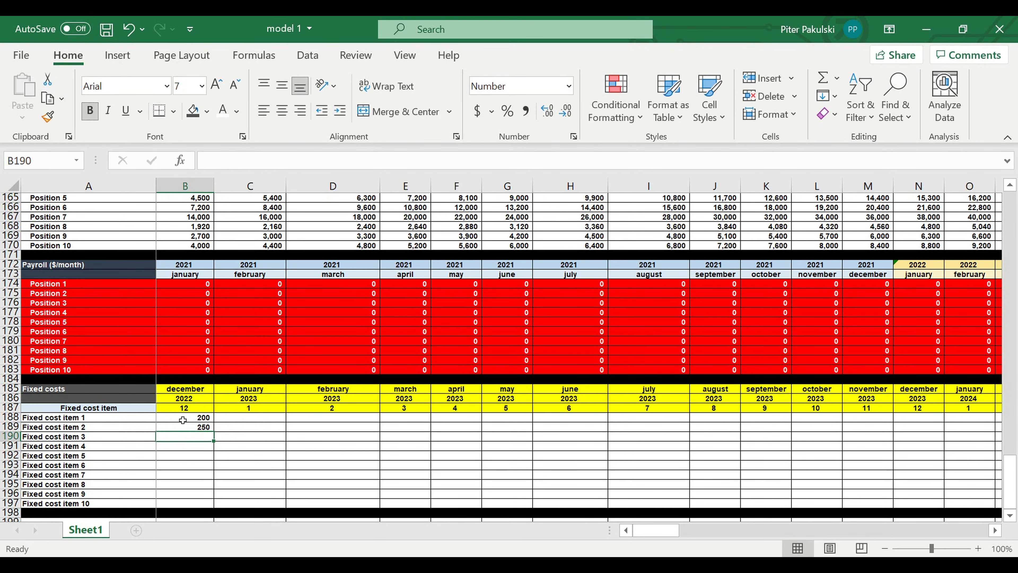
left_click(183, 427)
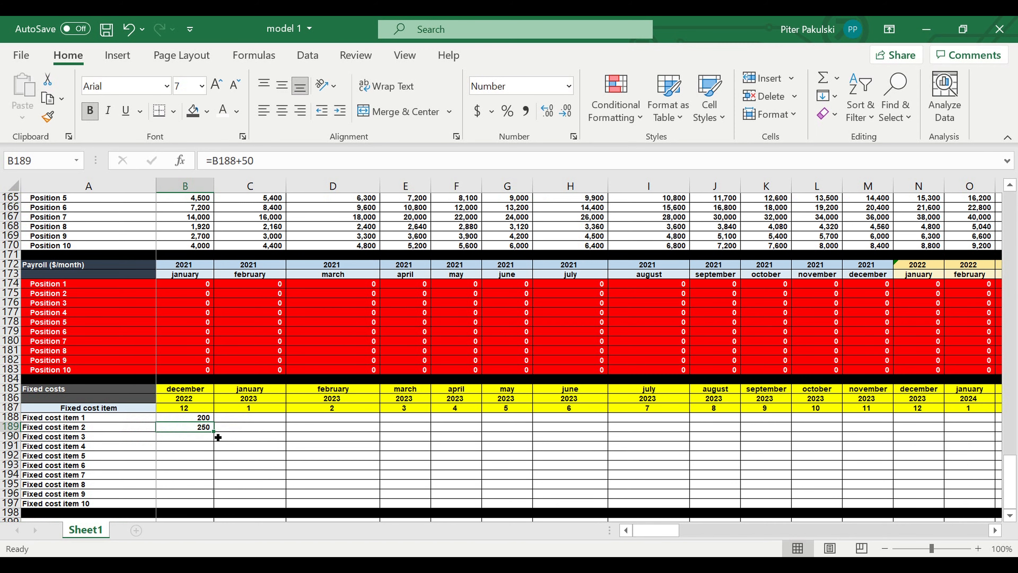
left_click_drag(220, 438, 225, 508)
Enter =B188+20 in C188 and fill the formula across the fixed costs table through Z197
left_click_drag(183, 389, 202, 417)
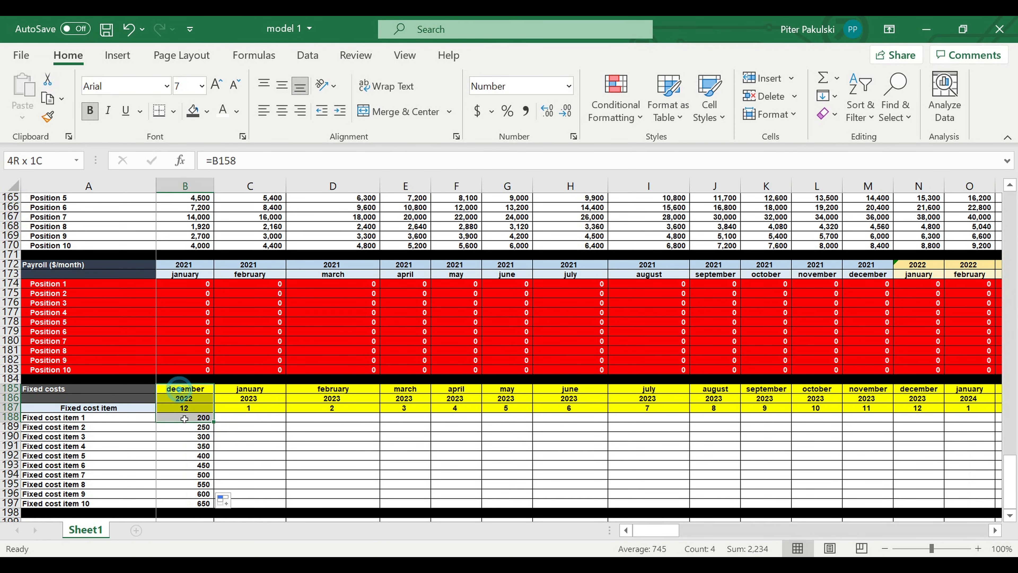
left_click(233, 420)
type("=")
left_click(187, 420)
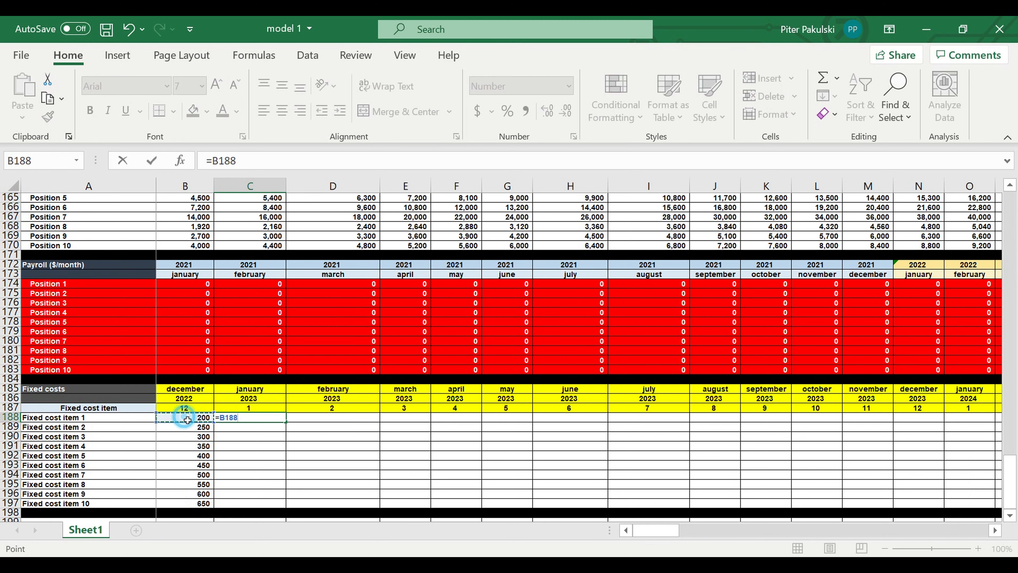
type("+20")
key("Return")
left_click(243, 419)
left_click_drag(286, 421, 914, 441)
Convert the fixed cost formulas in B188:Z197 to static values by copying and pasting values over them
left_click_drag(899, 504, 194, 424)
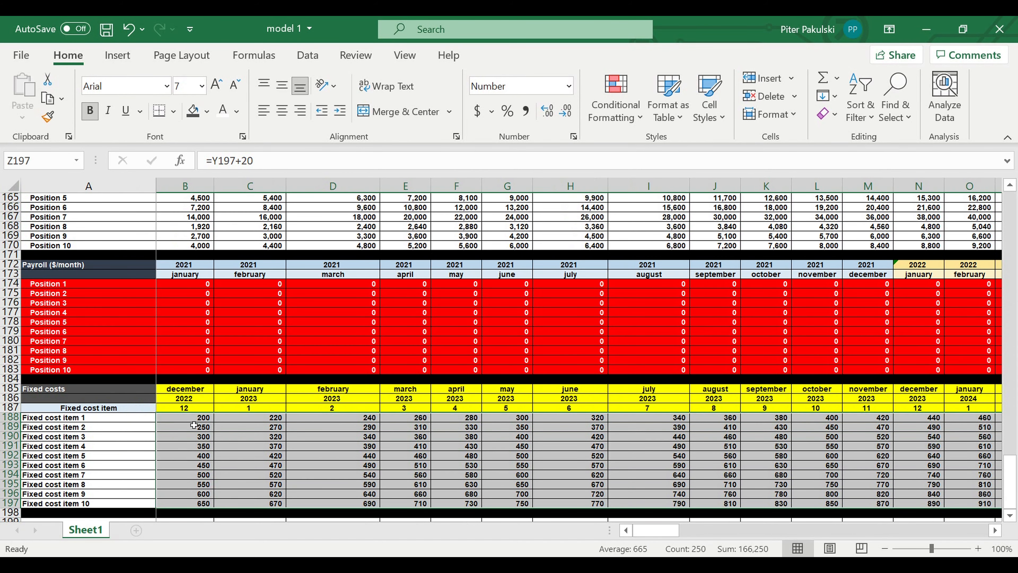
right_click(194, 425)
left_click(236, 133)
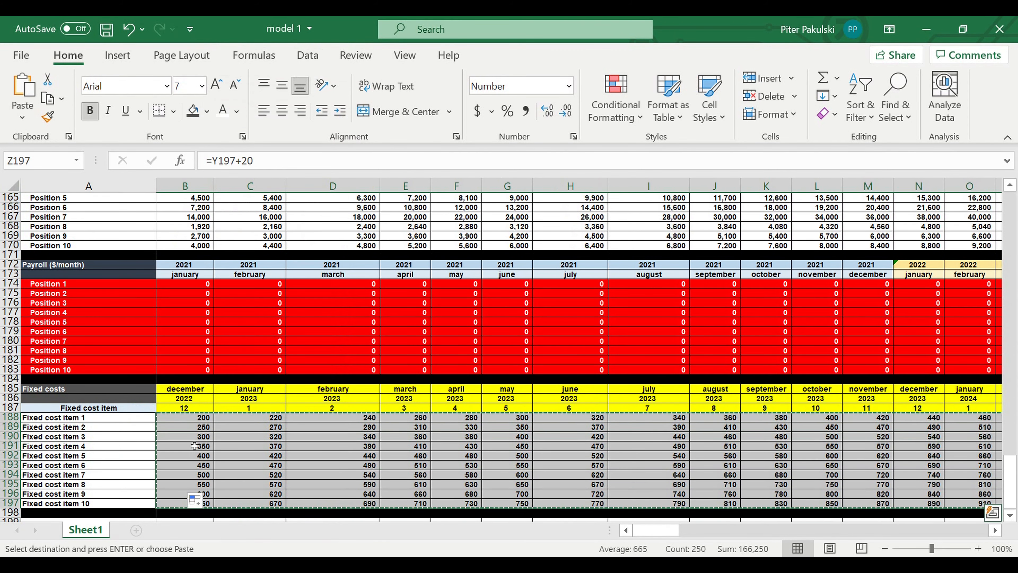
right_click(194, 499)
left_click(254, 181)
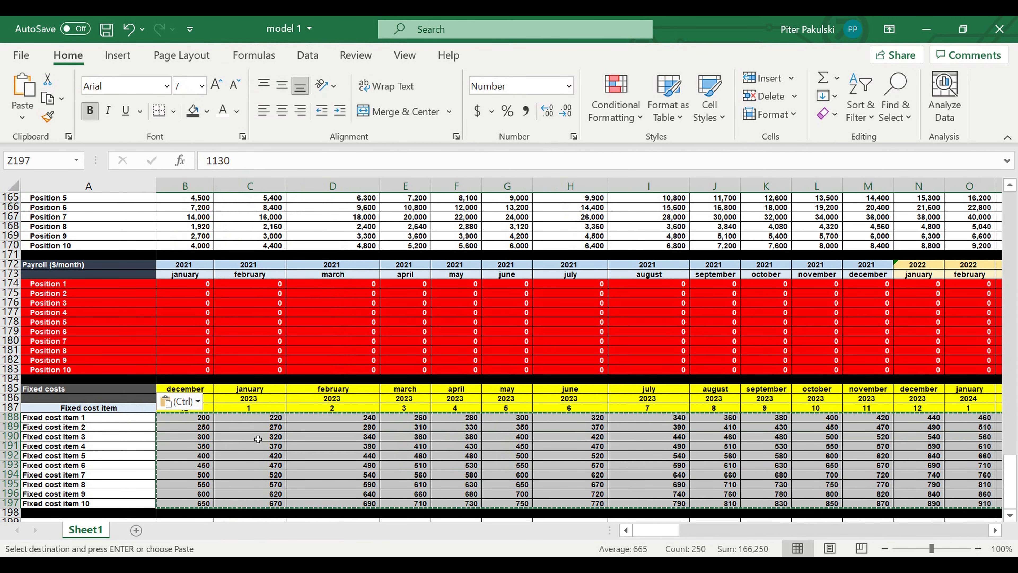
Format the fixed cost amounts B188:Z197 with a light blue fill and white font
left_click(223, 112)
left_click(207, 111)
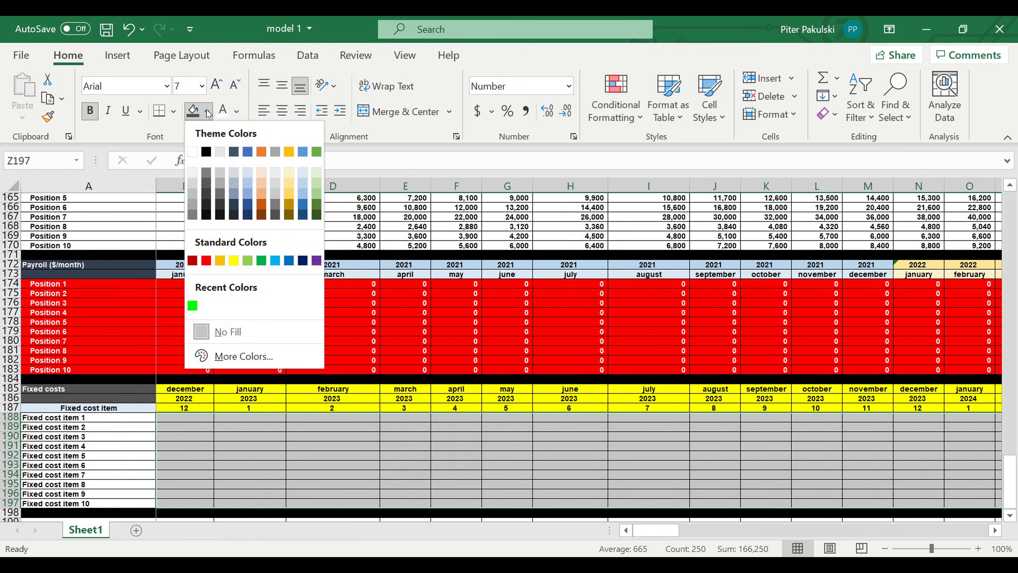
left_click(275, 261)
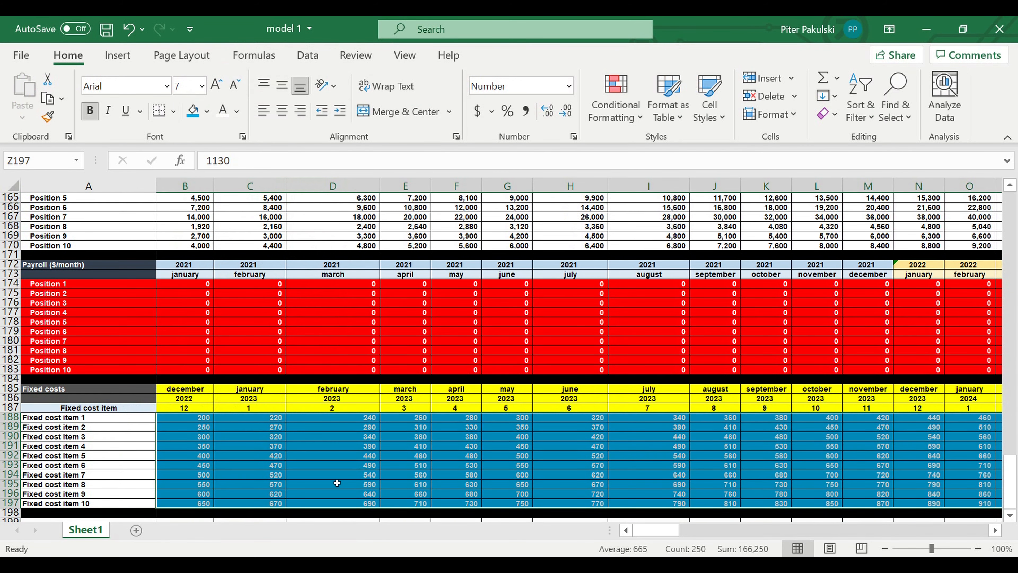
left_click(279, 448)
Compare the blue input cells of the fixed costs table with those in the amount of people and payroll salary tables
left_click(191, 419)
left_click_drag(204, 425, 681, 505)
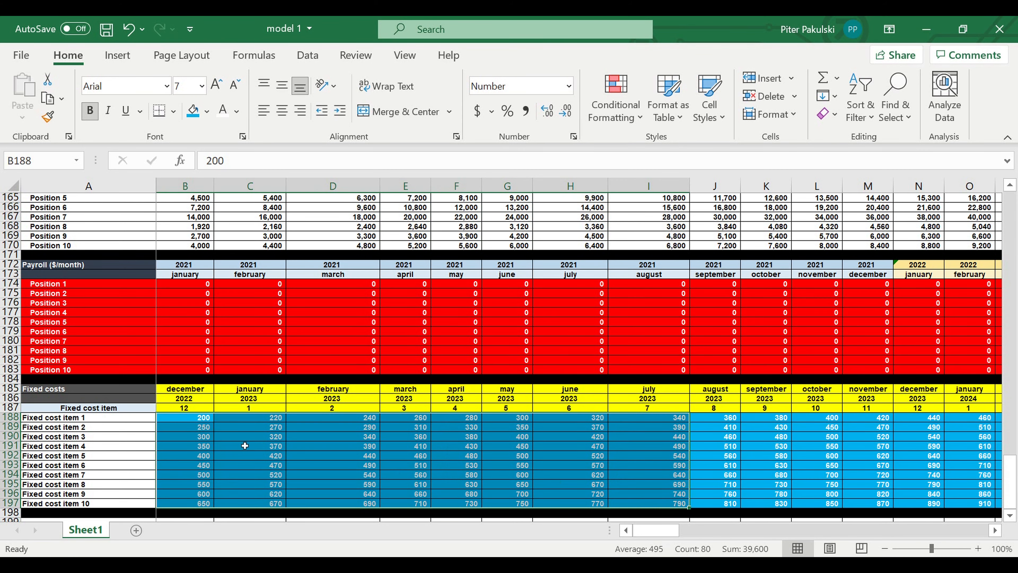
left_click(486, 454)
left_click(203, 428)
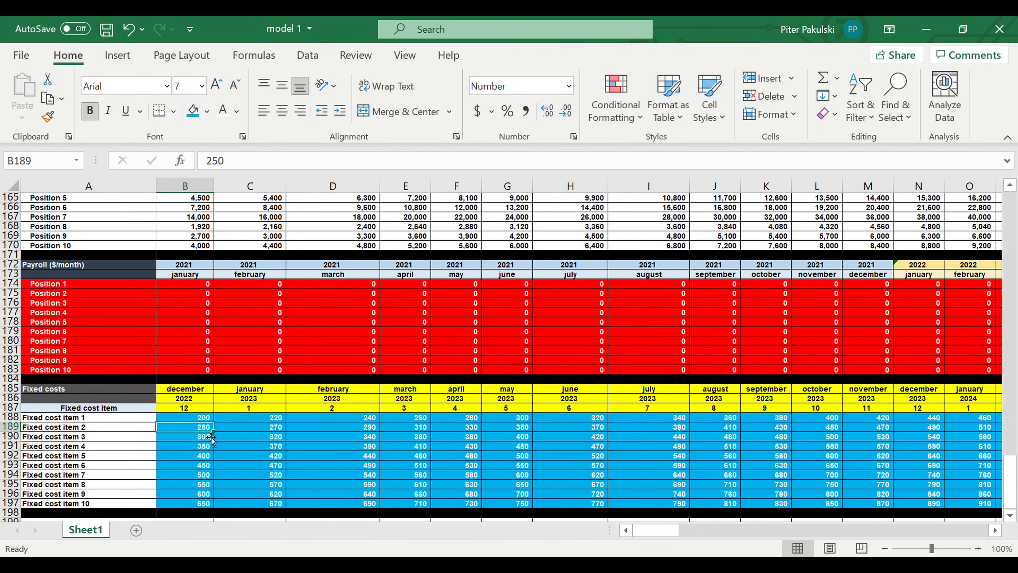
scroll(204, 438, "up", 10)
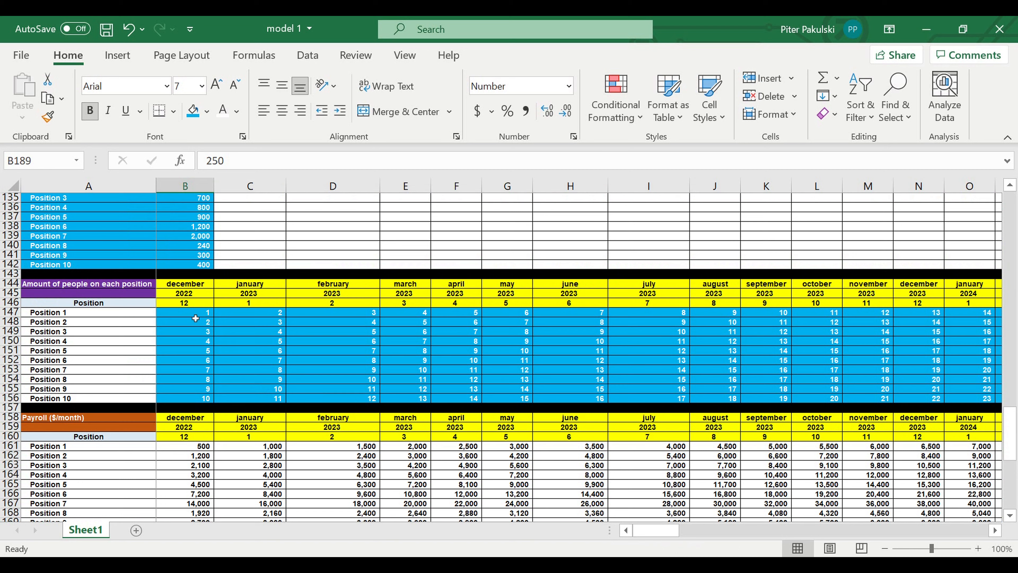
left_click_drag(195, 315, 465, 401)
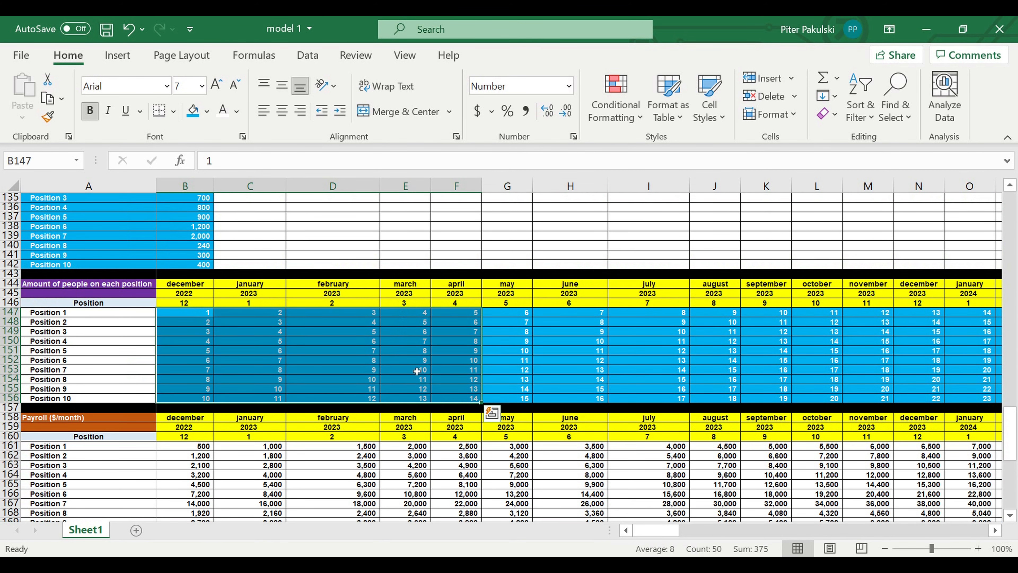
scroll(465, 401, "up", 3)
left_click_drag(148, 284, 201, 342)
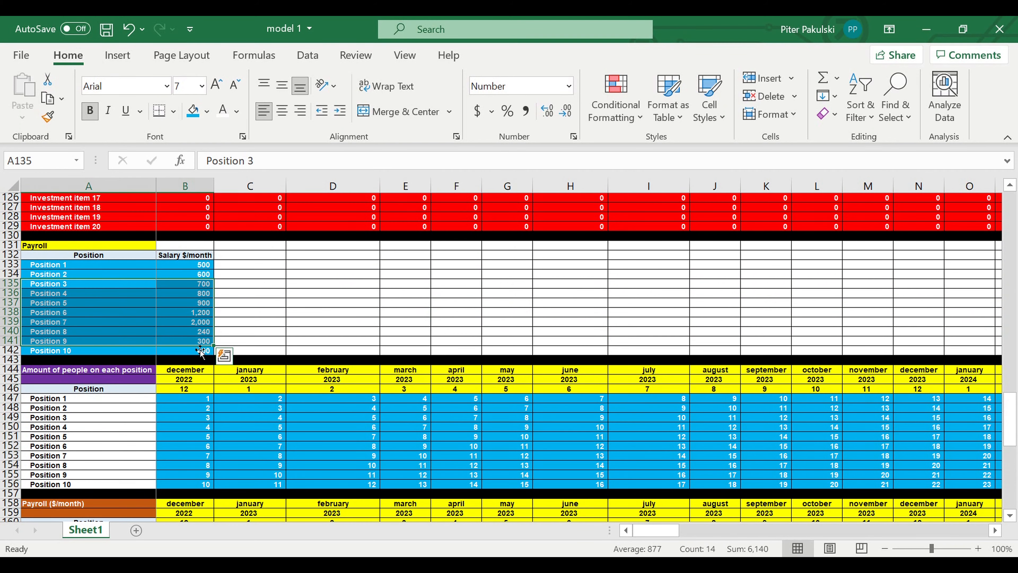
scroll(237, 371, "down", 17)
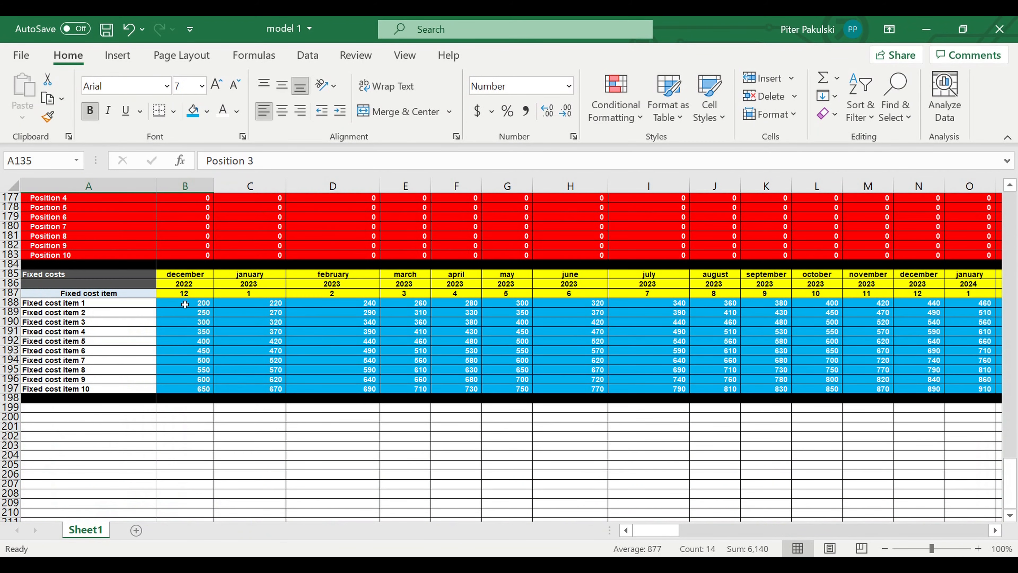
left_click_drag(185, 305, 662, 401)
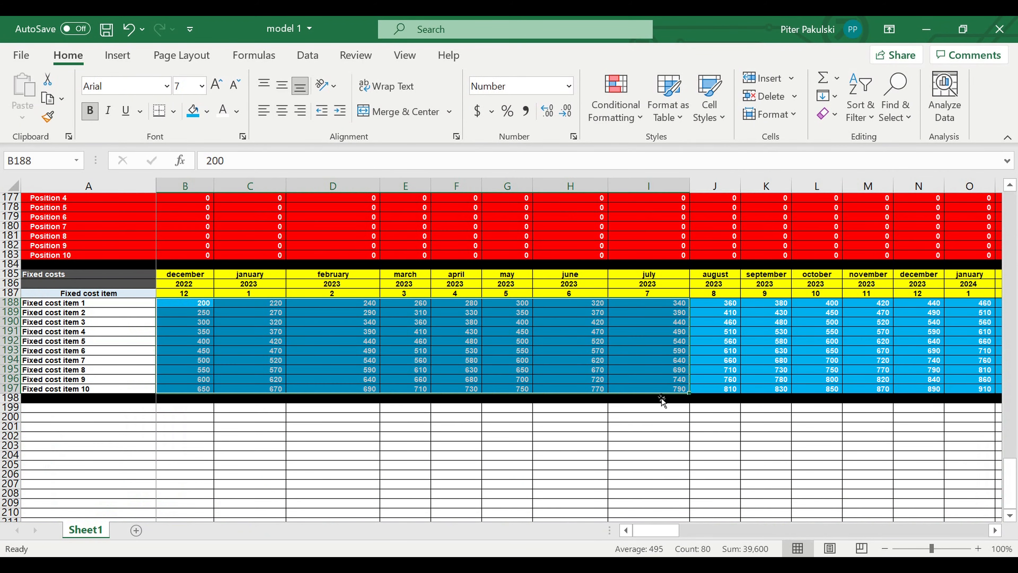
left_click(548, 439)
left_click(239, 359)
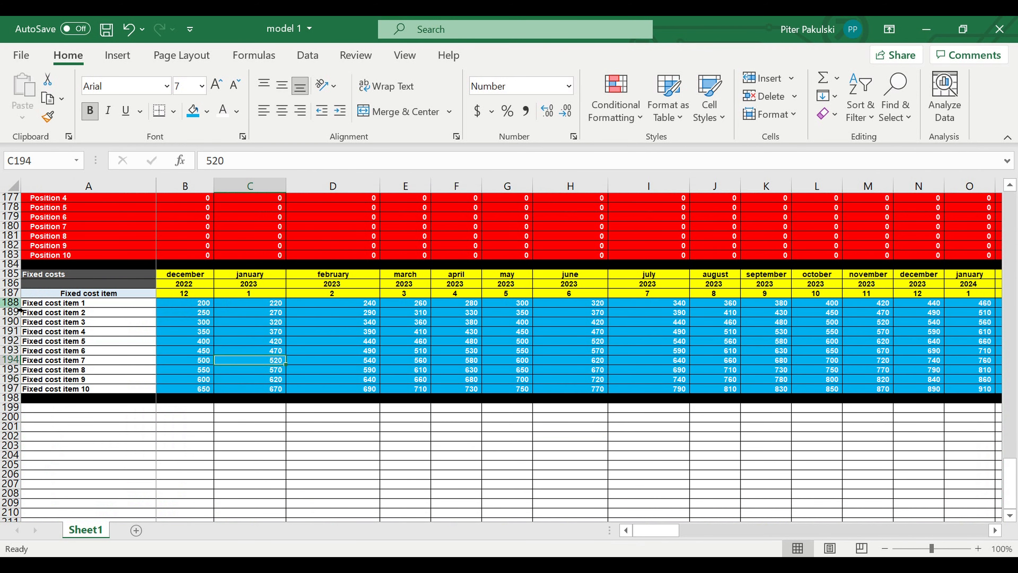
Indent the fixed cost item labels in A188:A197 by one level
left_click_drag(64, 305, 64, 390)
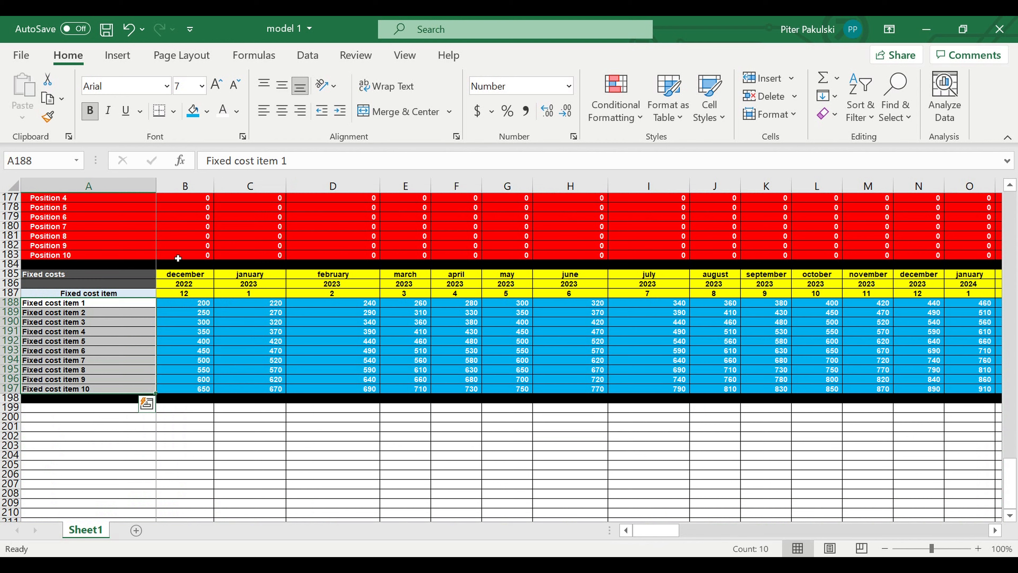
left_click(341, 110)
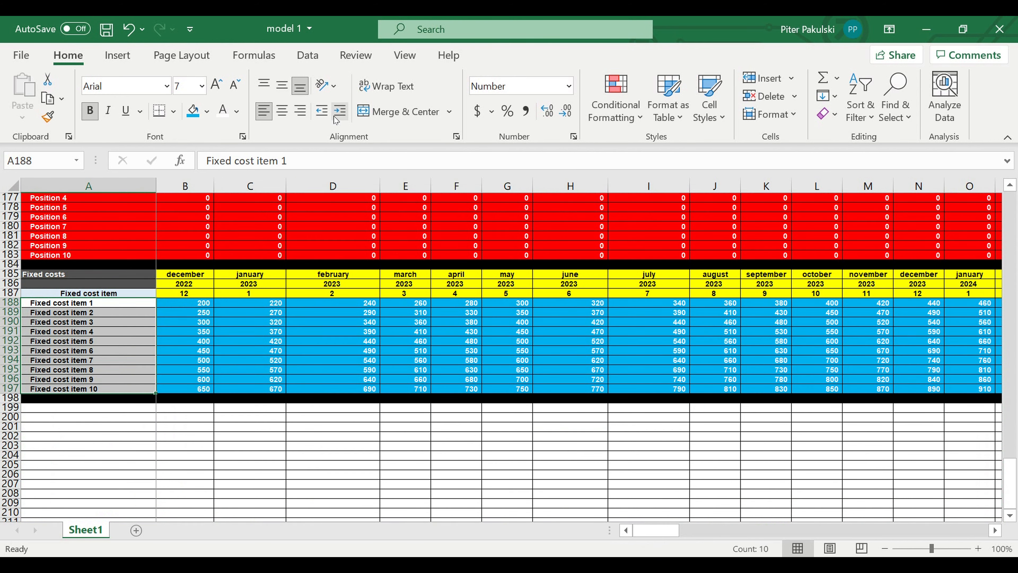
left_click(256, 360)
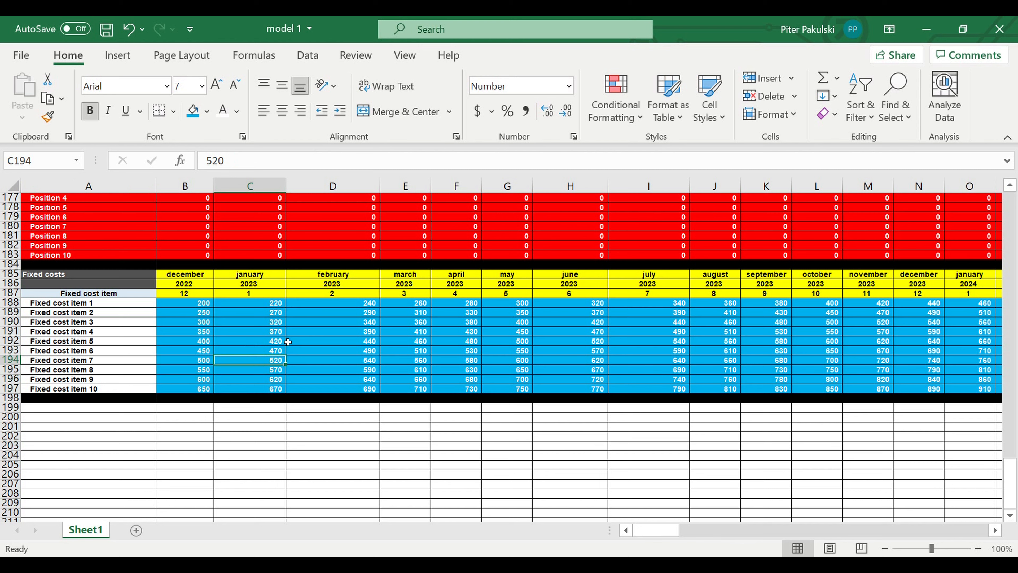
left_click(312, 344)
left_click_drag(201, 305, 585, 389)
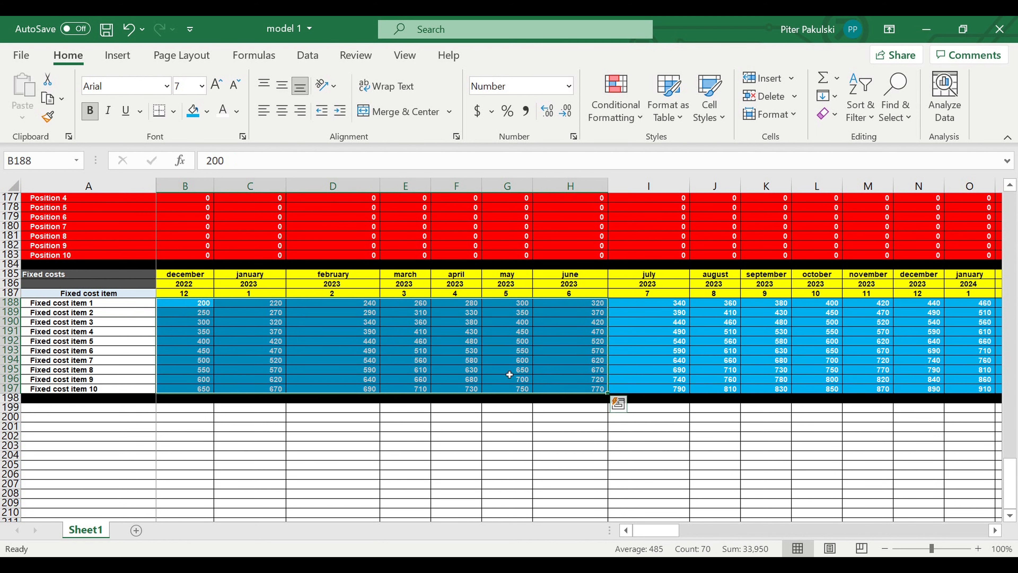
left_click(238, 323)
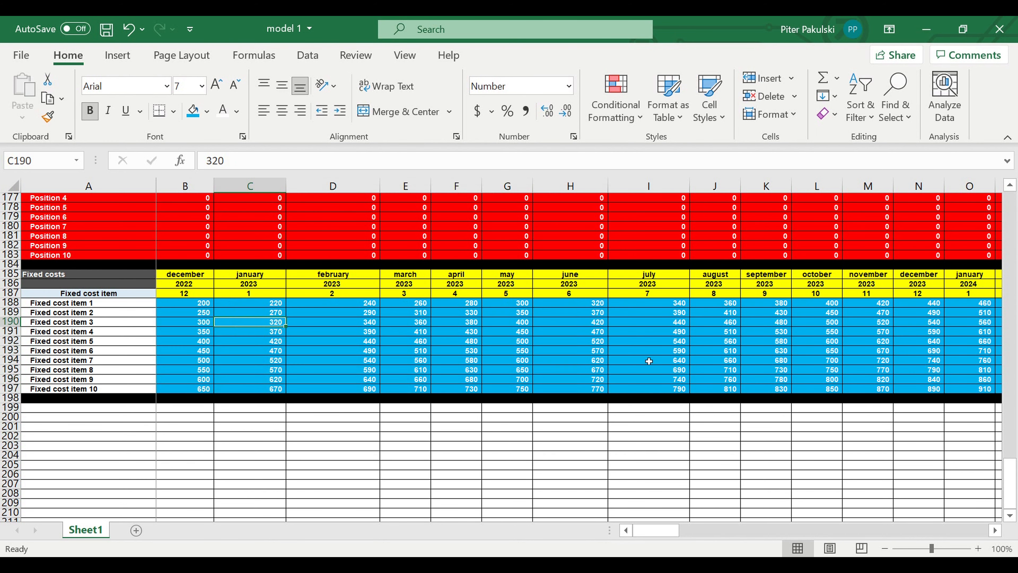
left_click(615, 331)
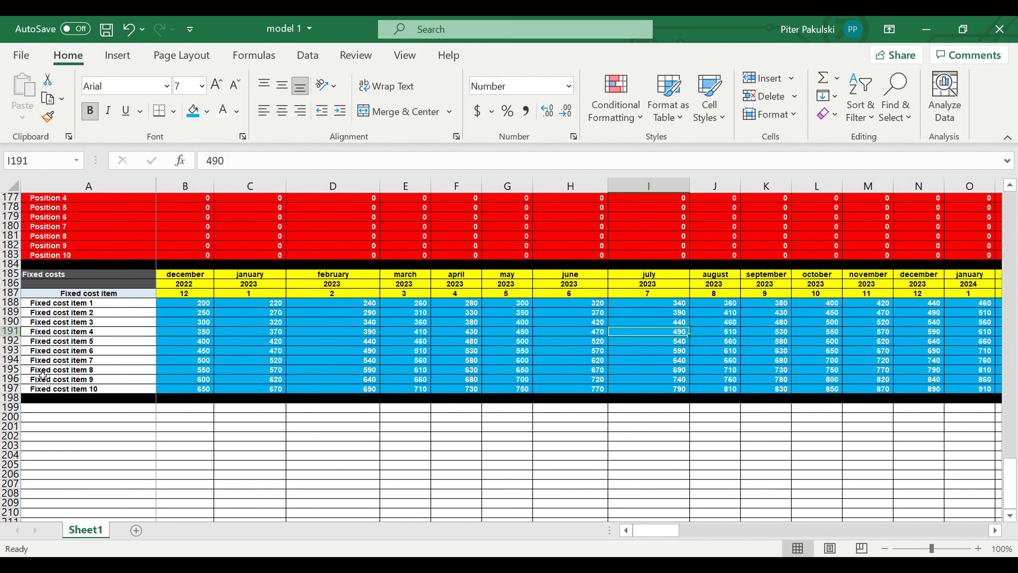
Give the fixed cost item labels in A188:A197 a white font and the light blue input fill
left_click_drag(83, 303, 84, 389)
left_click(223, 110)
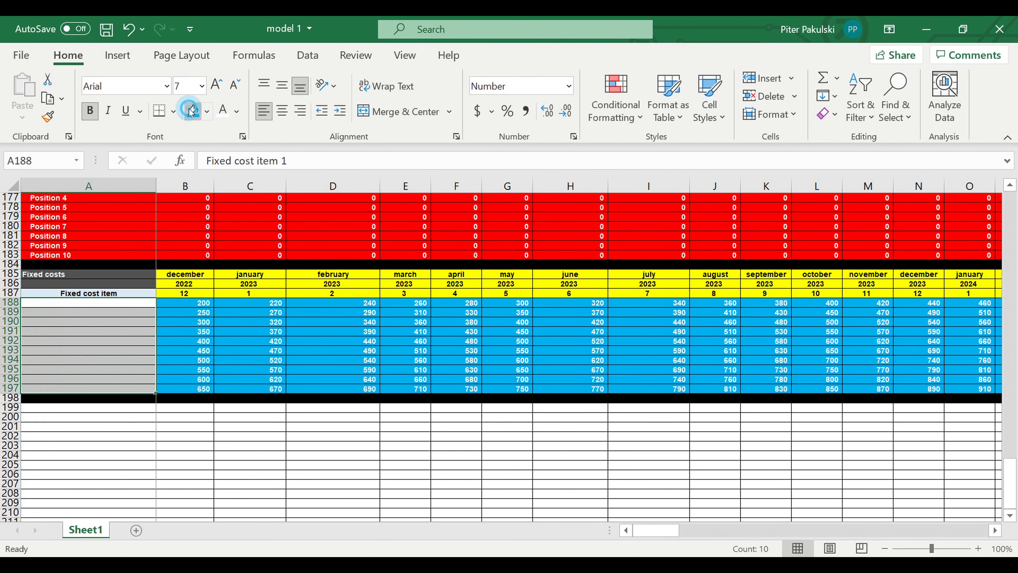
left_click(193, 110)
left_click(48, 331)
Extend the brown header cell Z187 into AA187 and enter Status as its heading
left_click_drag(677, 540, 711, 540)
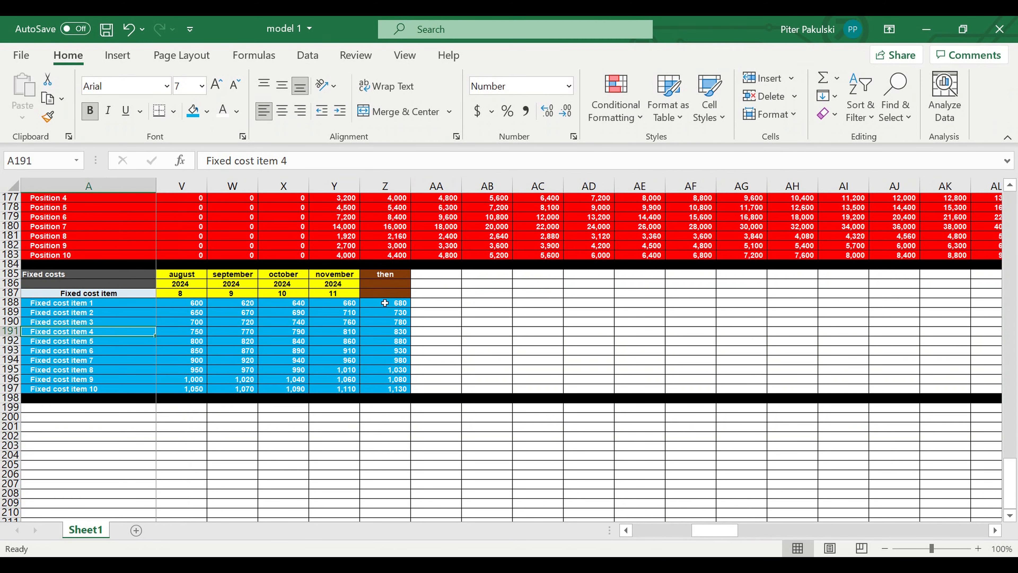
left_click(383, 293)
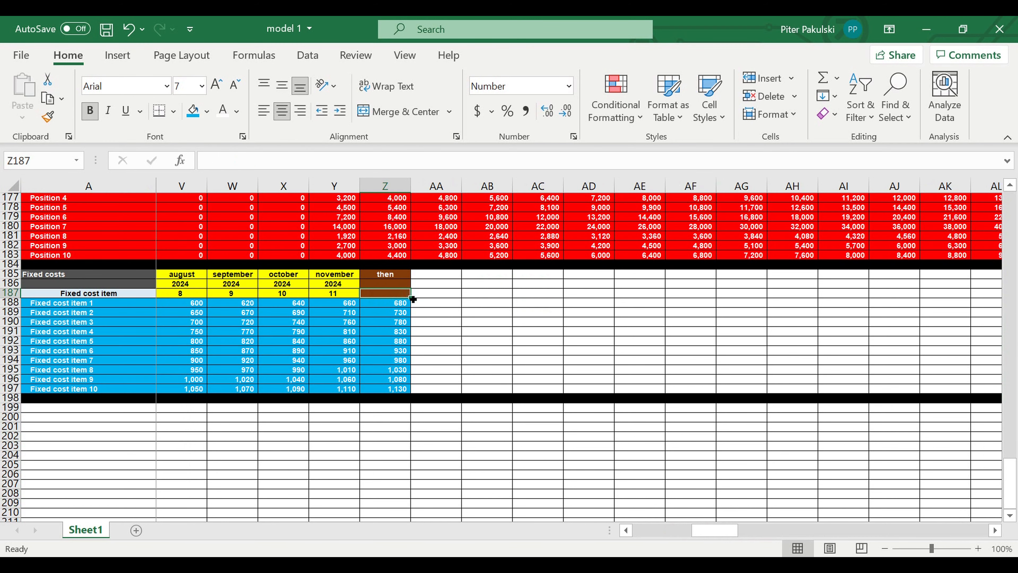
left_click_drag(413, 299, 445, 299)
left_click(441, 311)
left_click(436, 295)
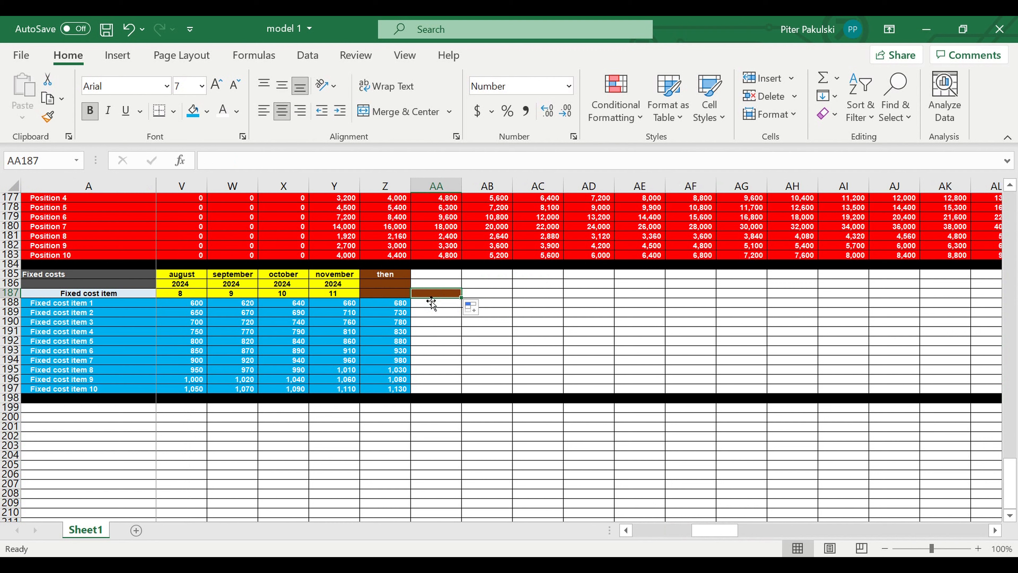
type("Statu")
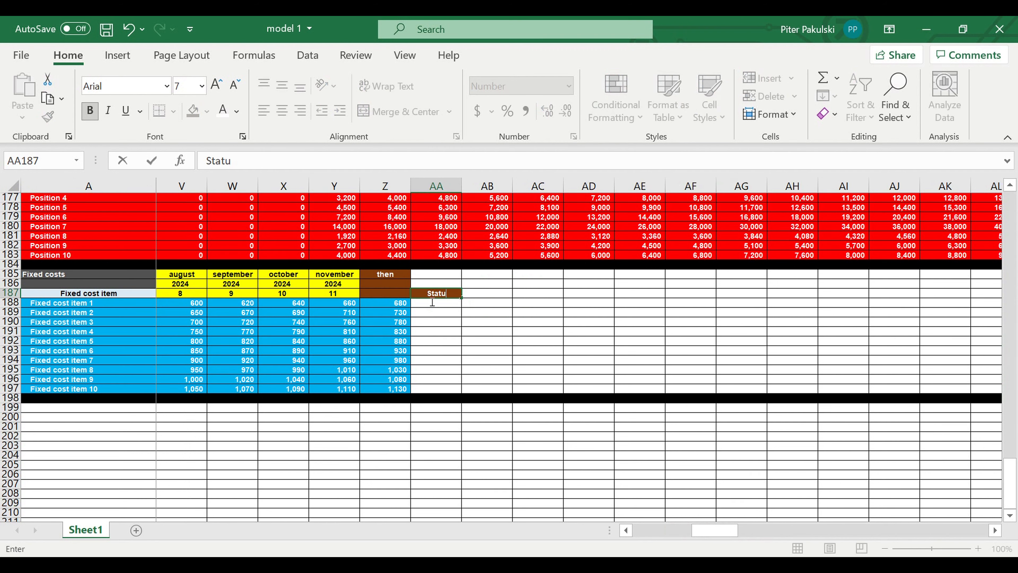
type("s")
key("Return")
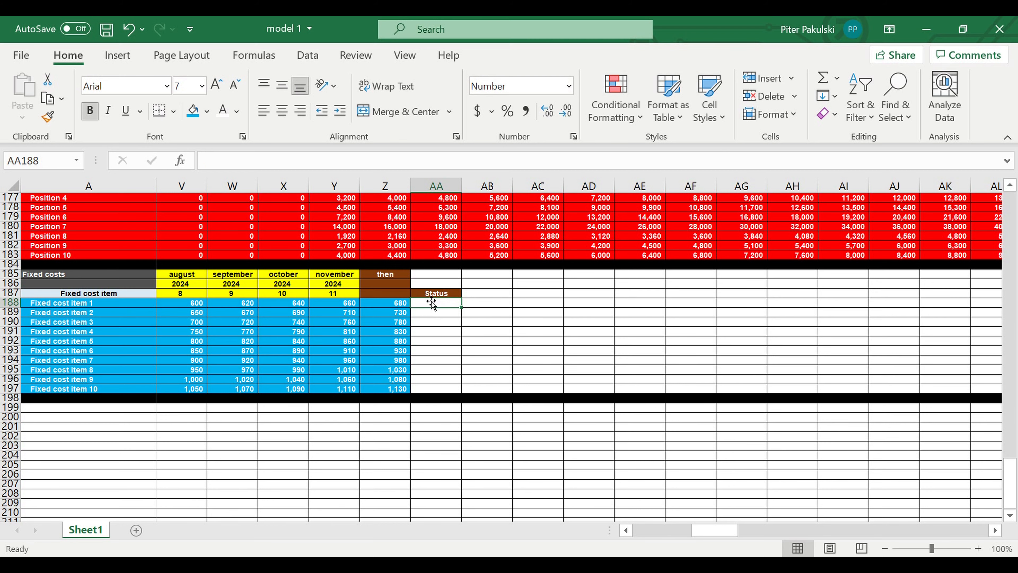
Review the monthly amounts of fixed cost item 1 together with its label and the Status column
left_click_drag(393, 304, 181, 305)
left_click_drag(671, 530, 715, 488)
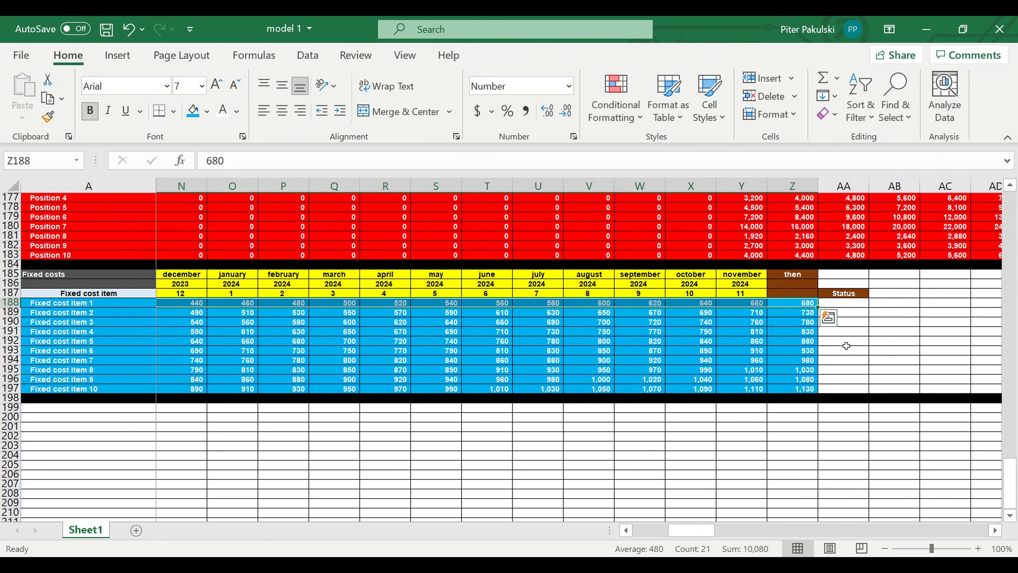
left_click(845, 304)
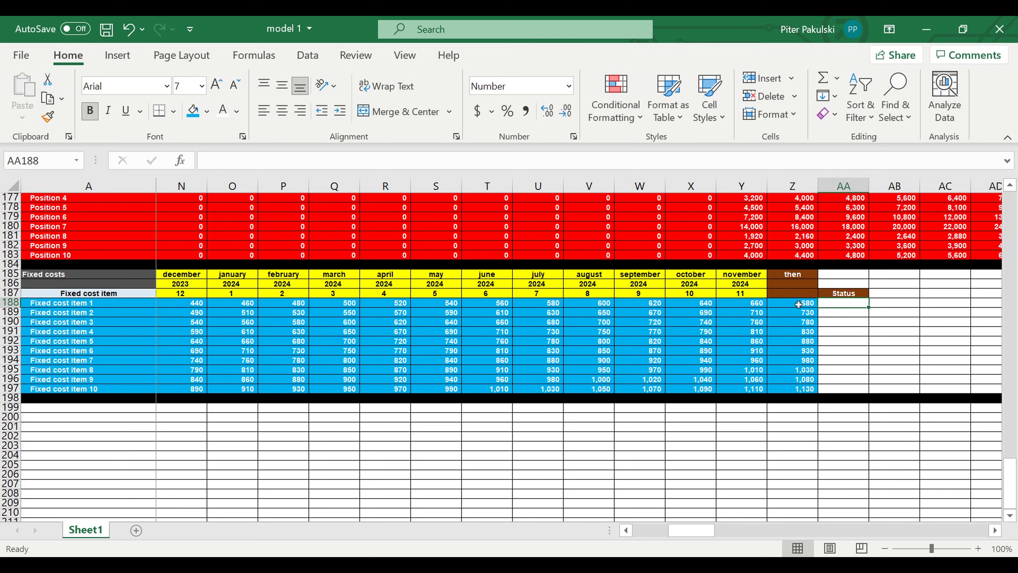
left_click(786, 307)
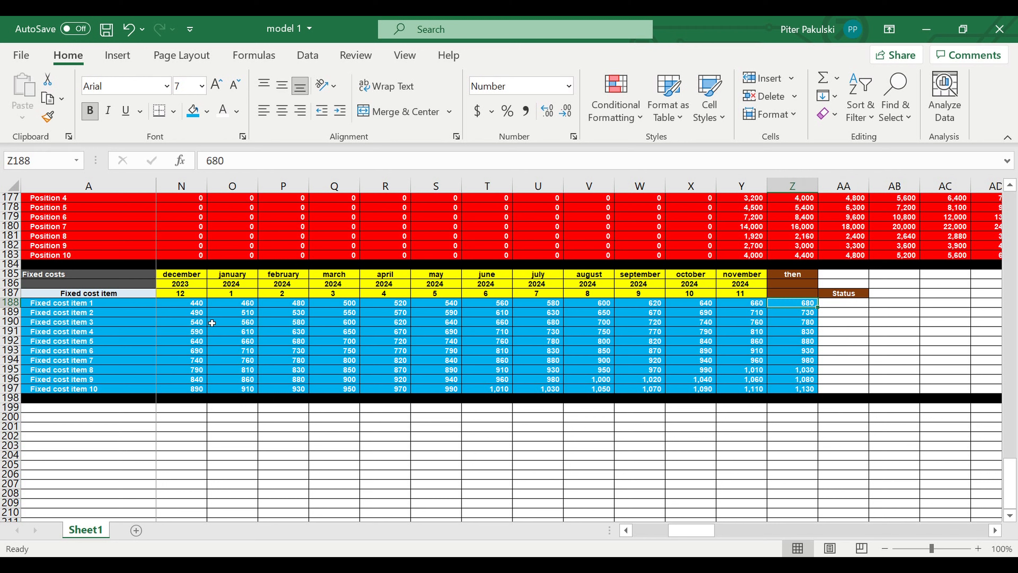
left_click(37, 304)
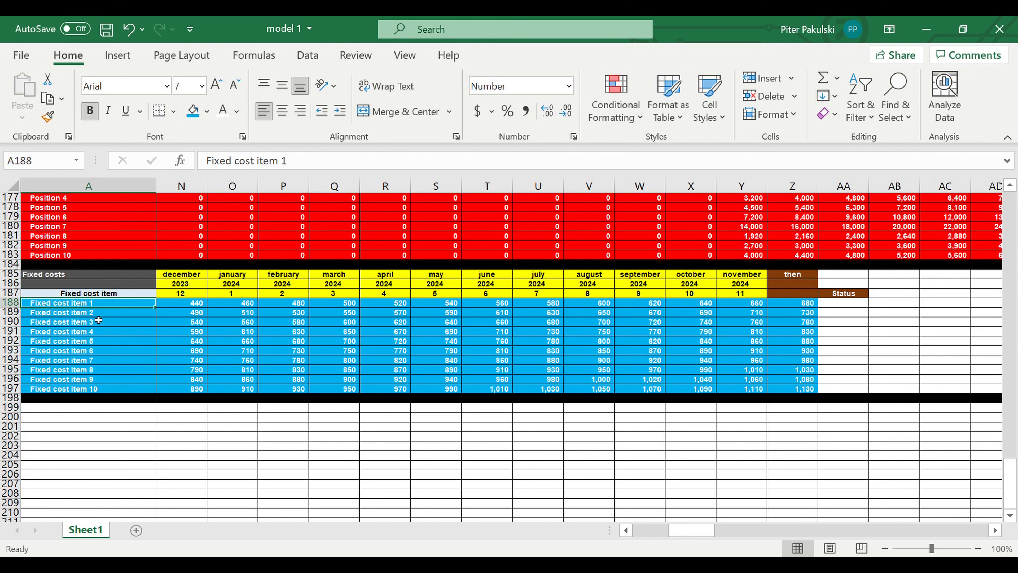
left_click(866, 313)
left_click(852, 294)
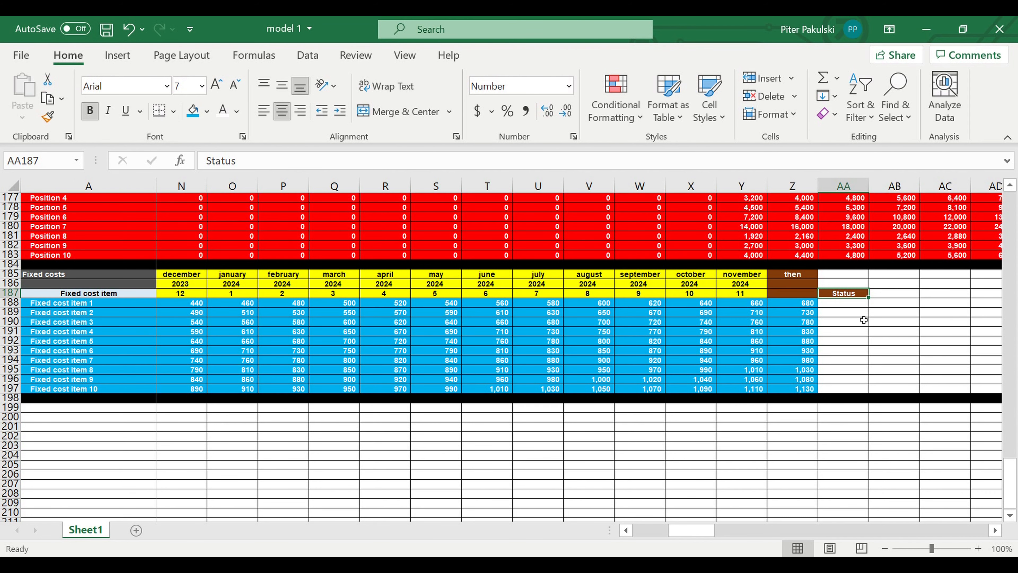
left_click_drag(64, 304, 716, 332)
left_click_drag(668, 530, 724, 528)
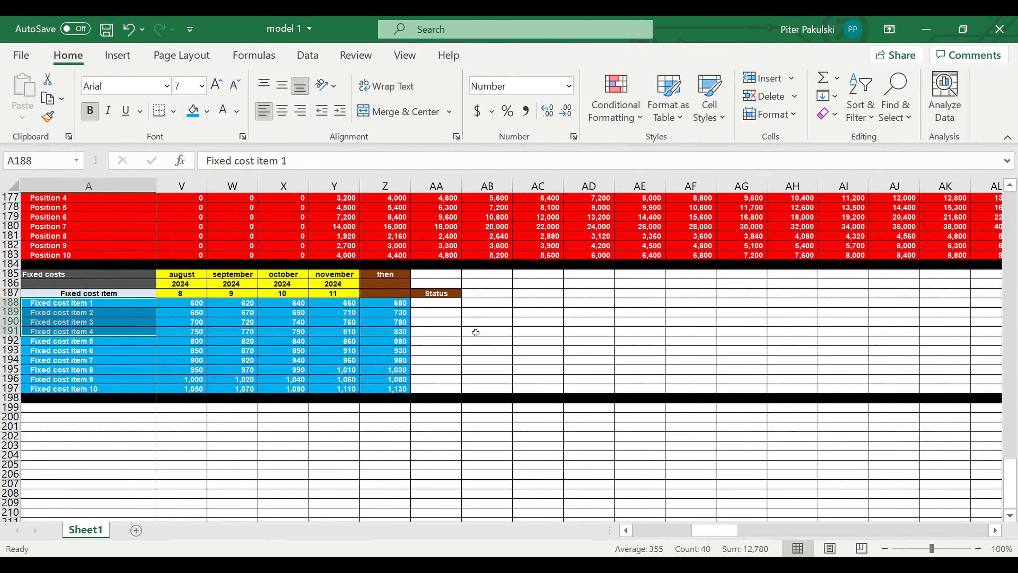
Give the Status header cell AA187 the lightest blue theme fill and a black automatic font color
left_click(436, 294)
left_click(207, 112)
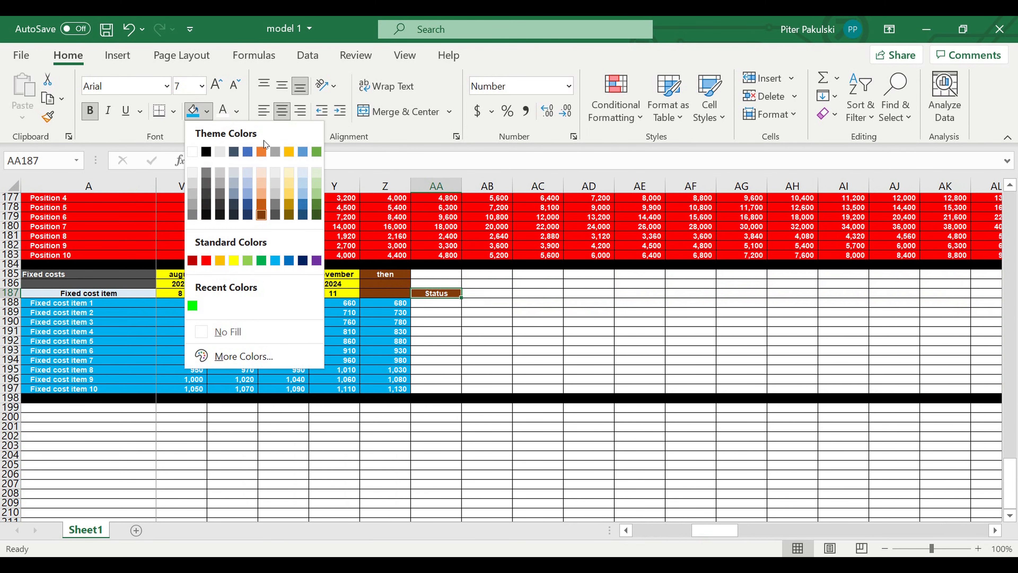
left_click(304, 175)
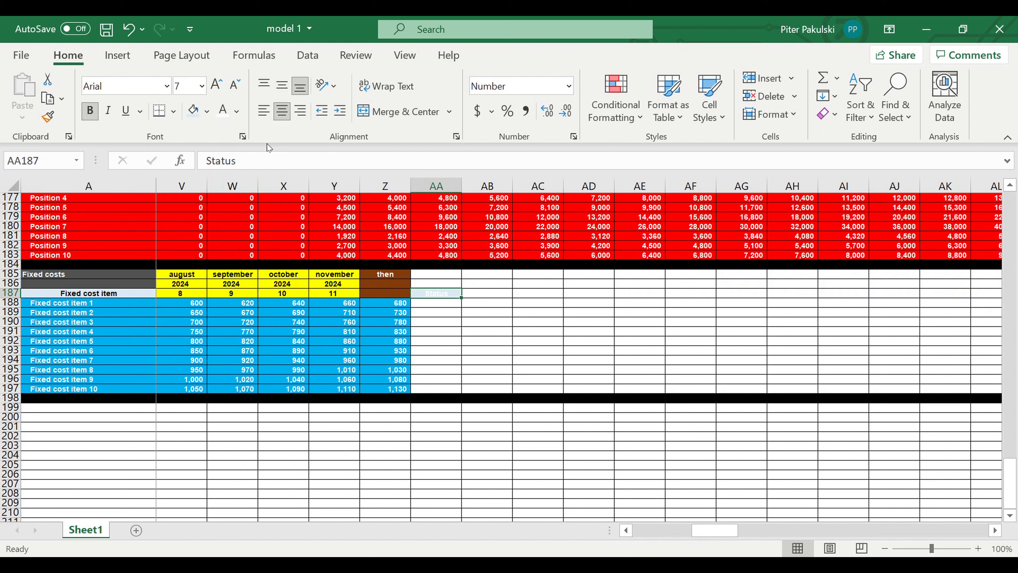
left_click(237, 111)
left_click(261, 131)
left_click(525, 314)
Start a data validation rule for AA188 that allows values from a list
left_click(439, 303)
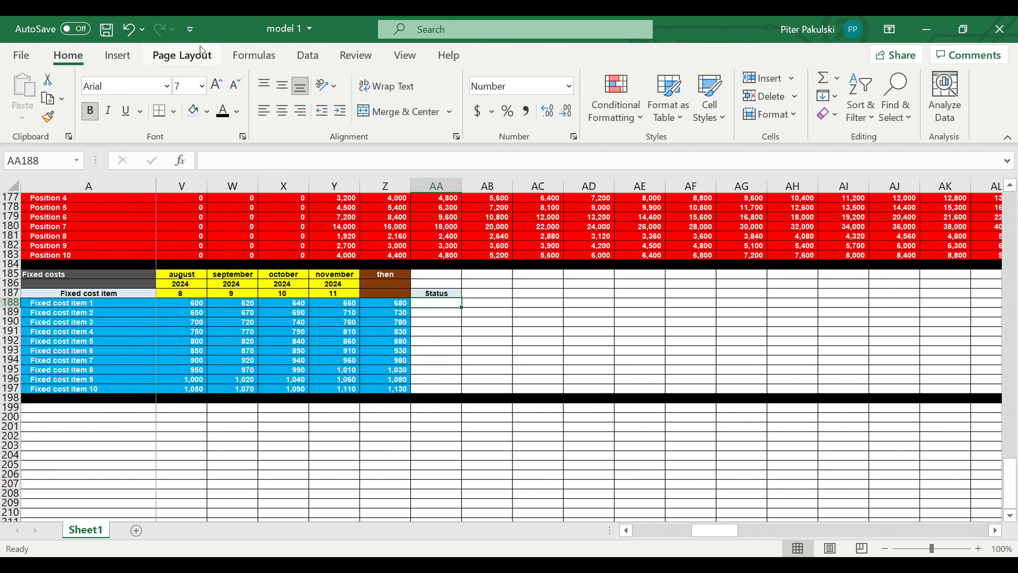
left_click(308, 55)
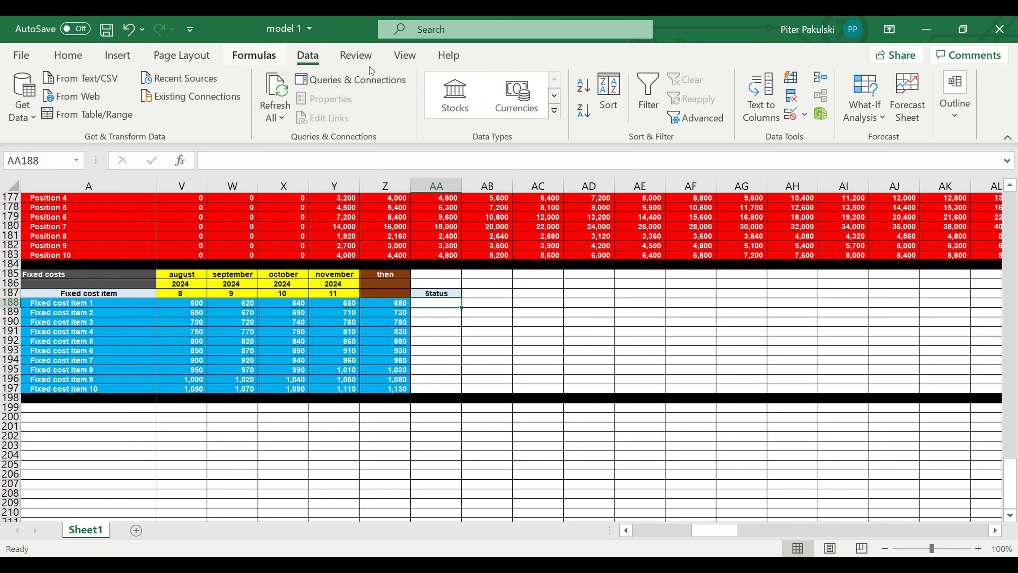
left_click(805, 115)
left_click(817, 138)
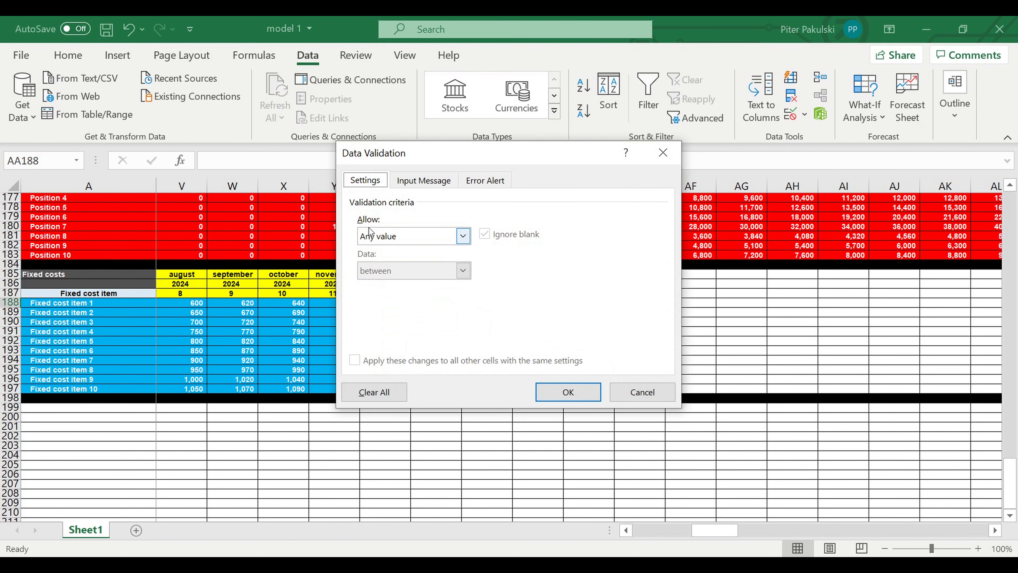
left_click(462, 237)
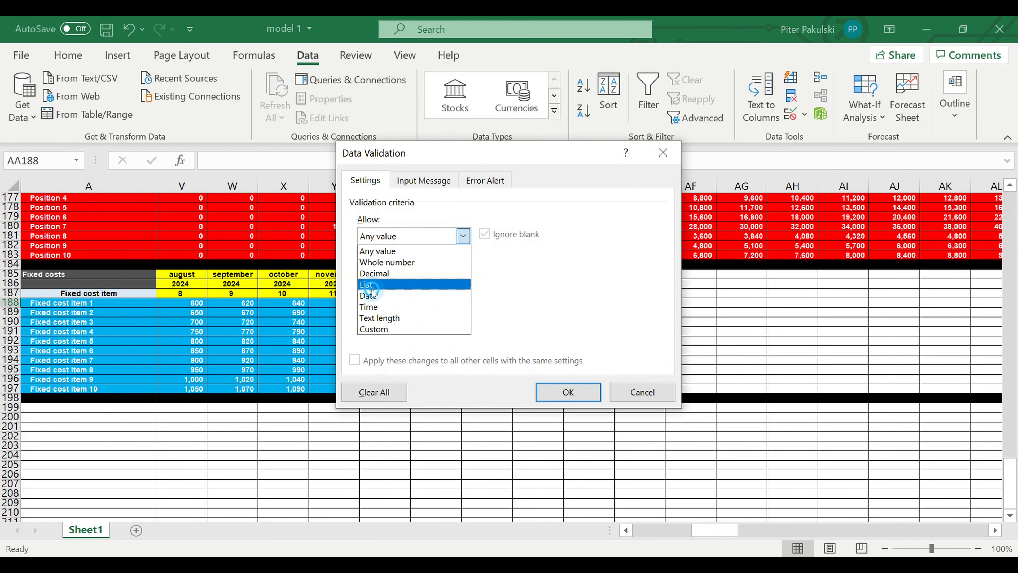
left_click(373, 285)
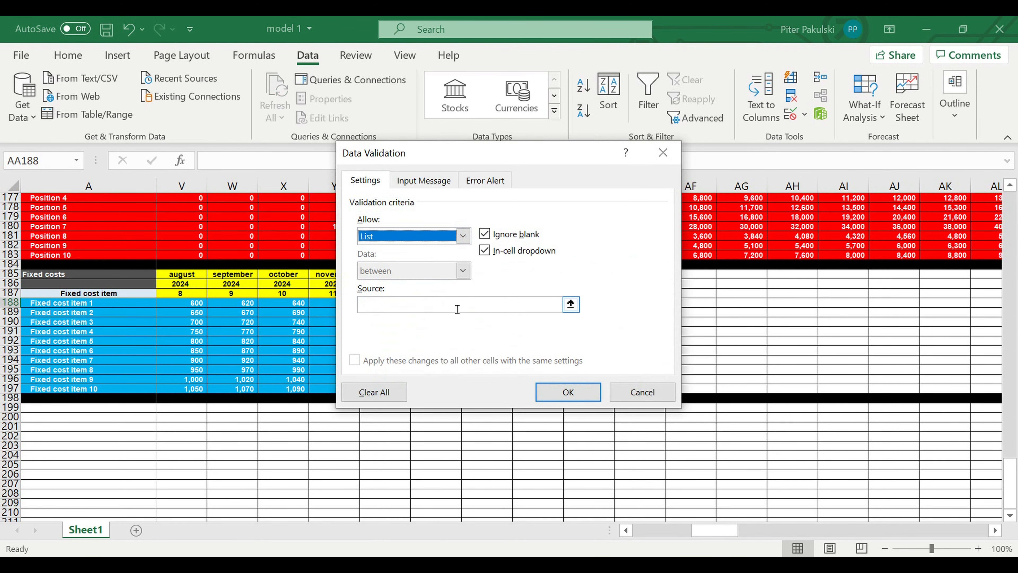
Use the on and off cells C1:C2 as the validation list source and apply the rule
left_click(571, 304)
scroll(725, 205, "up", 18)
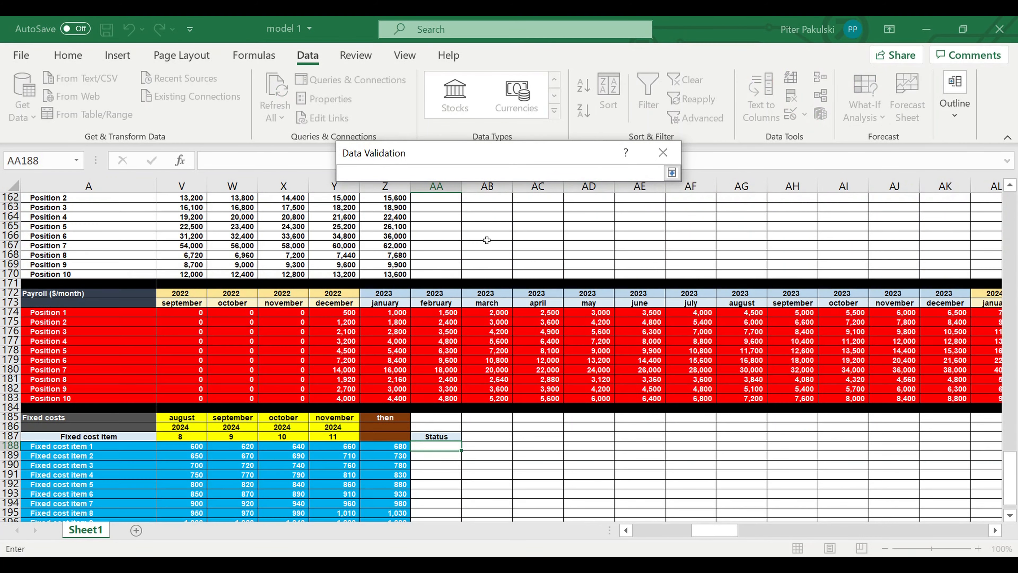
scroll(725, 206, "up", 4)
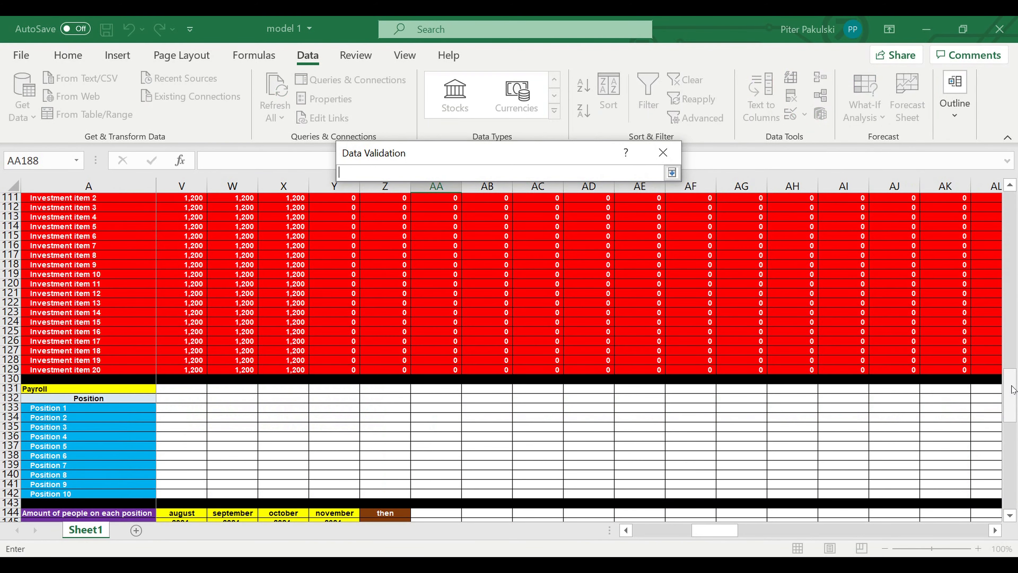
left_click_drag(1010, 395, 1011, 145)
left_click(631, 530)
left_click_drag(597, 535, 595, 535)
left_click_drag(234, 199, 327, 211)
key("Return")
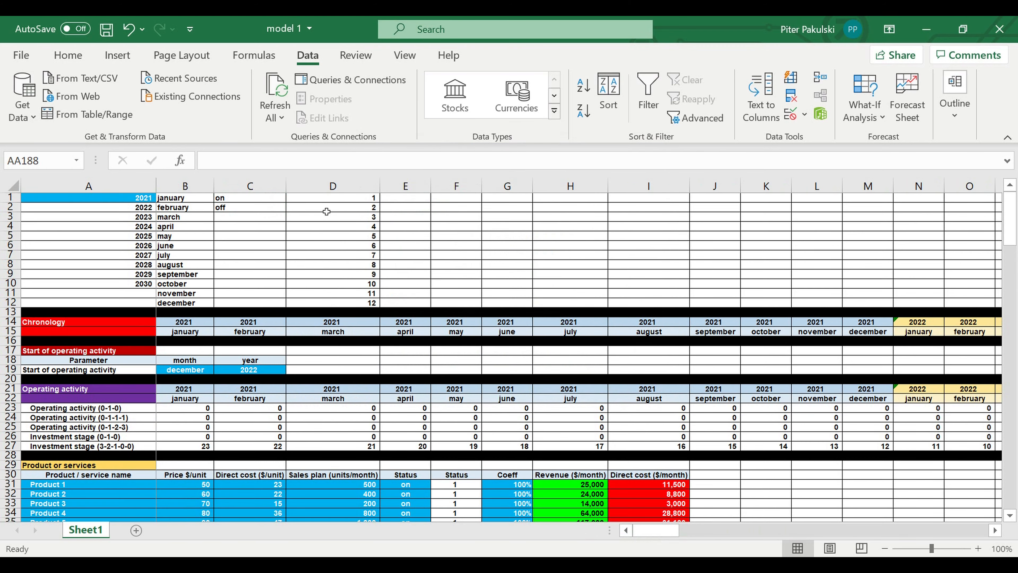
Format the status cell AA188 with a white font and the standard light blue fill
key("Down")
scroll(909, 427, "down", 3)
left_click(954, 415)
left_click(70, 57)
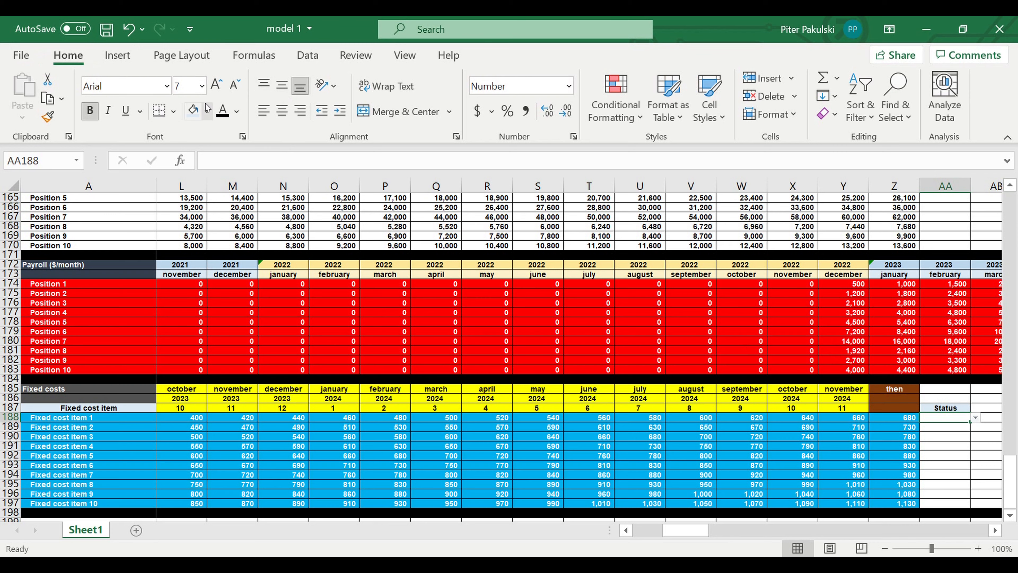
left_click(237, 111)
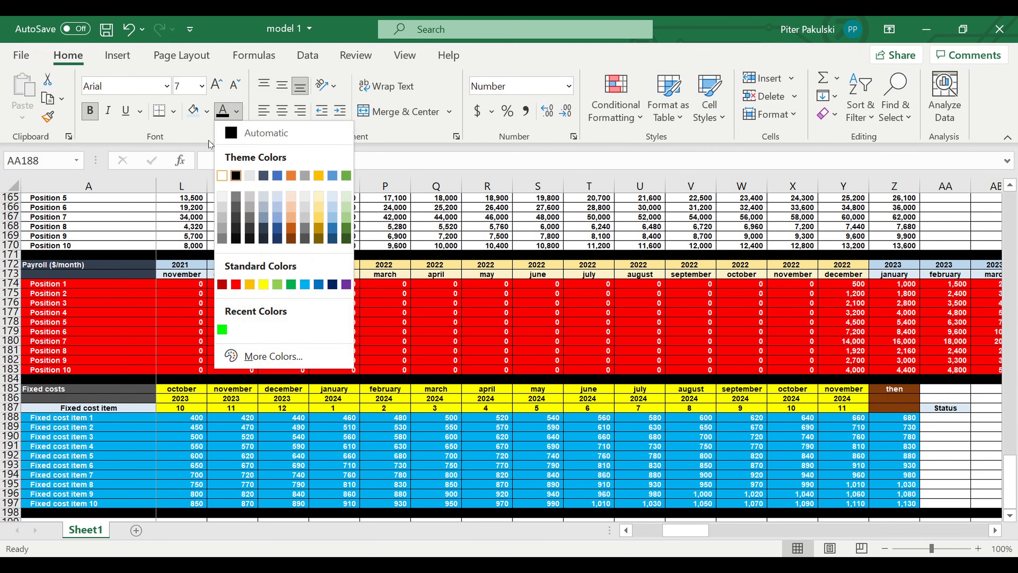
left_click(222, 176)
left_click(207, 111)
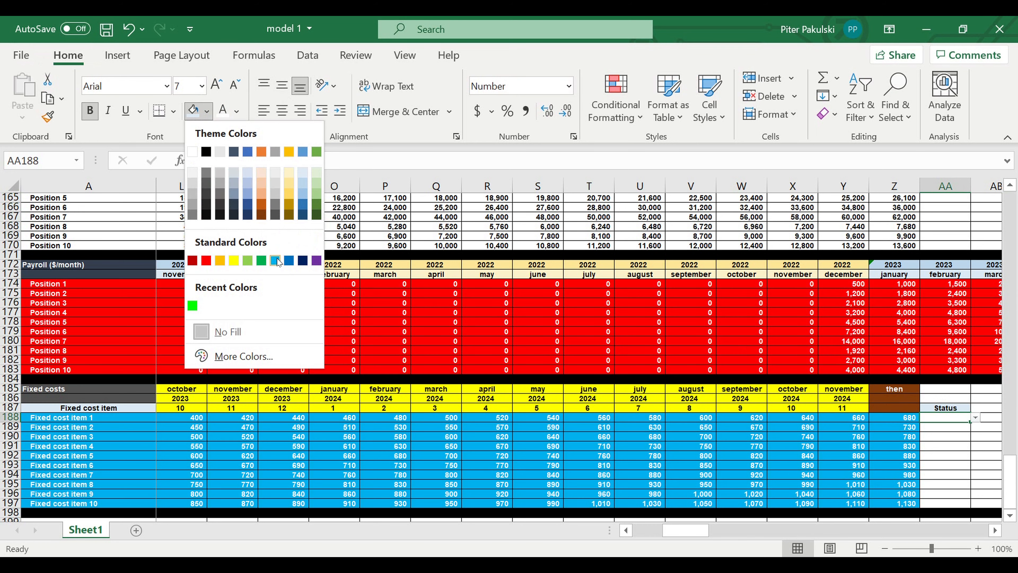
left_click(275, 260)
Choose on as the centered status in AA188 and copy the cell down through AA197
left_click(975, 418)
left_click(963, 426)
left_click(282, 111)
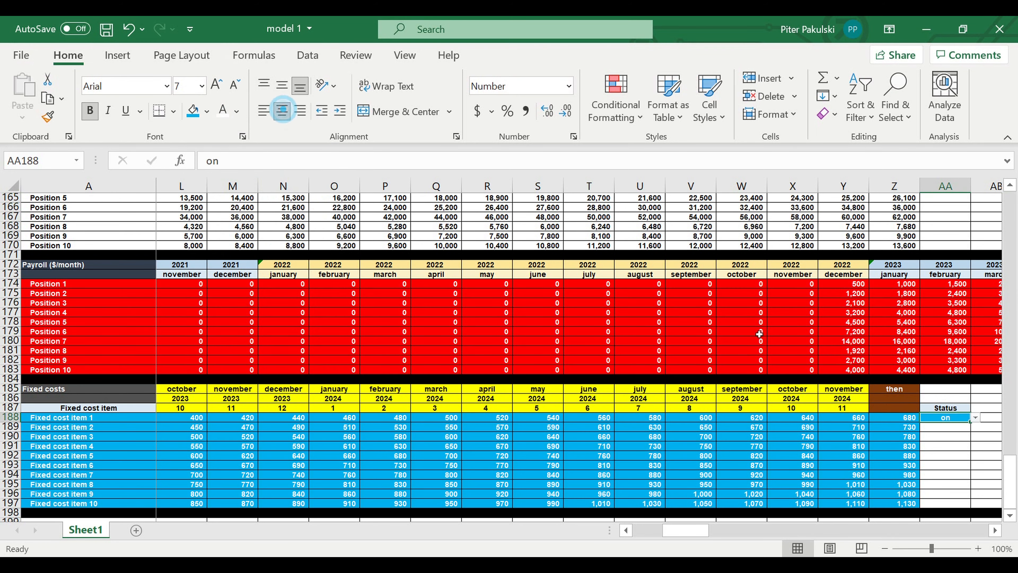
left_click_drag(974, 426, 974, 506)
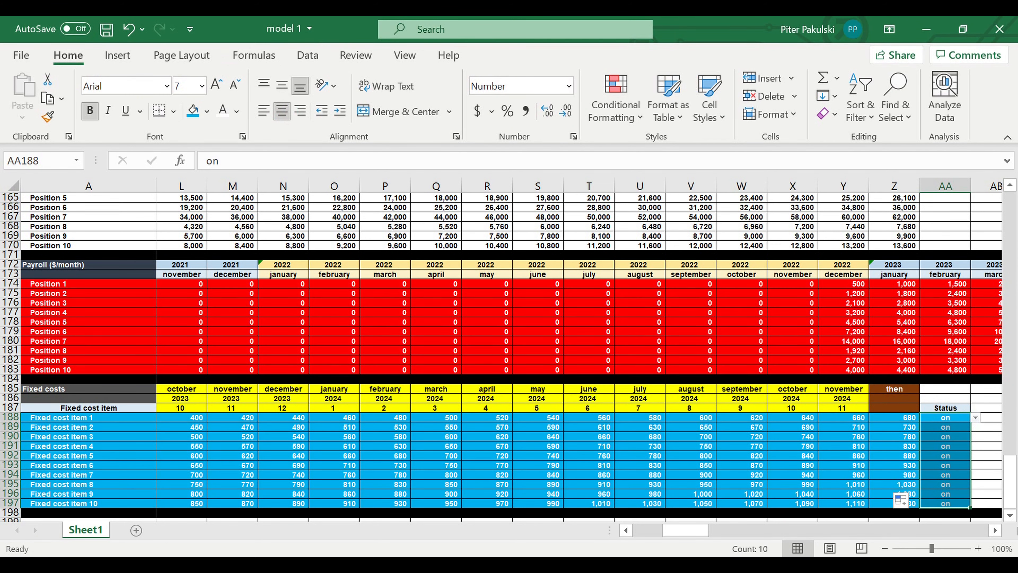
Review the statuses in AA188:AA197 against the item 1 label and its monthly amounts
left_click(995, 530)
left_click(996, 530)
left_click(996, 530)
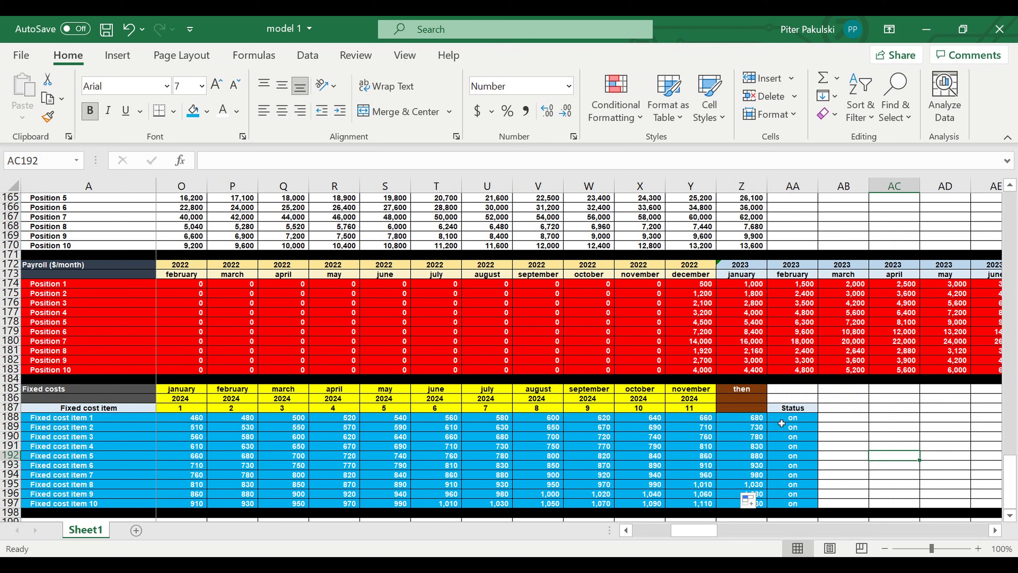
left_click_drag(782, 417, 794, 504)
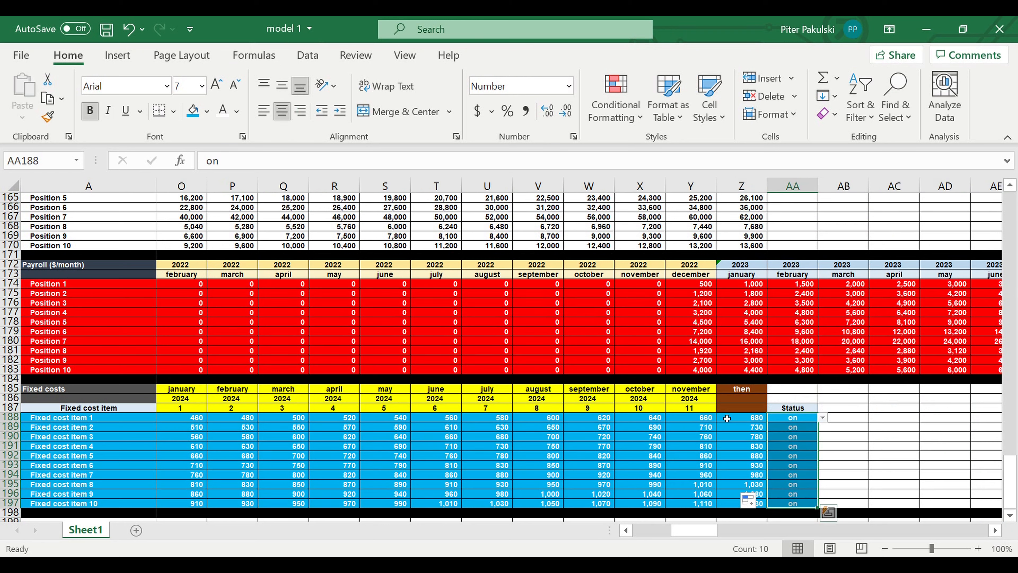
left_click_drag(753, 419, 575, 421)
left_click(68, 420)
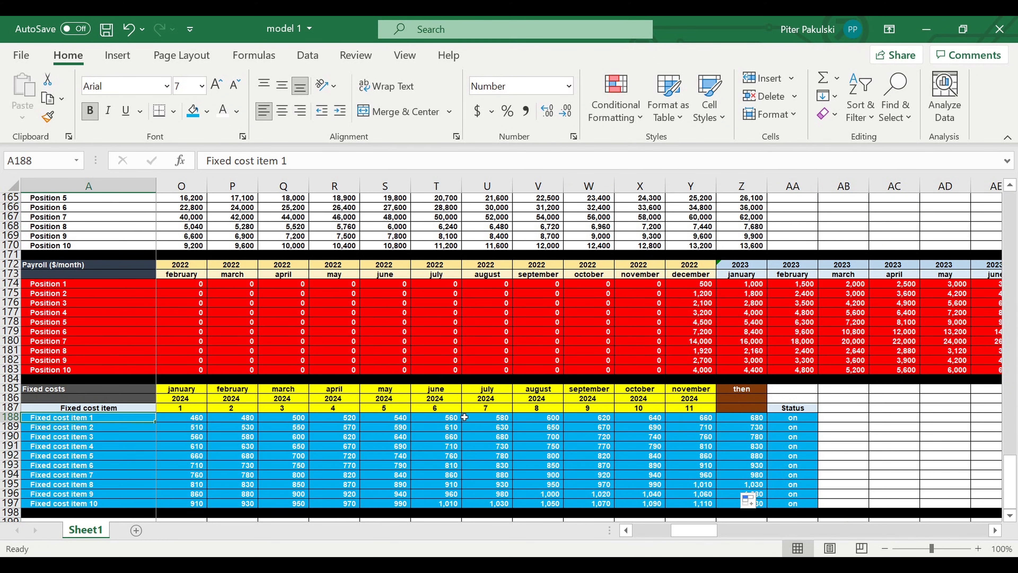
left_click(735, 420)
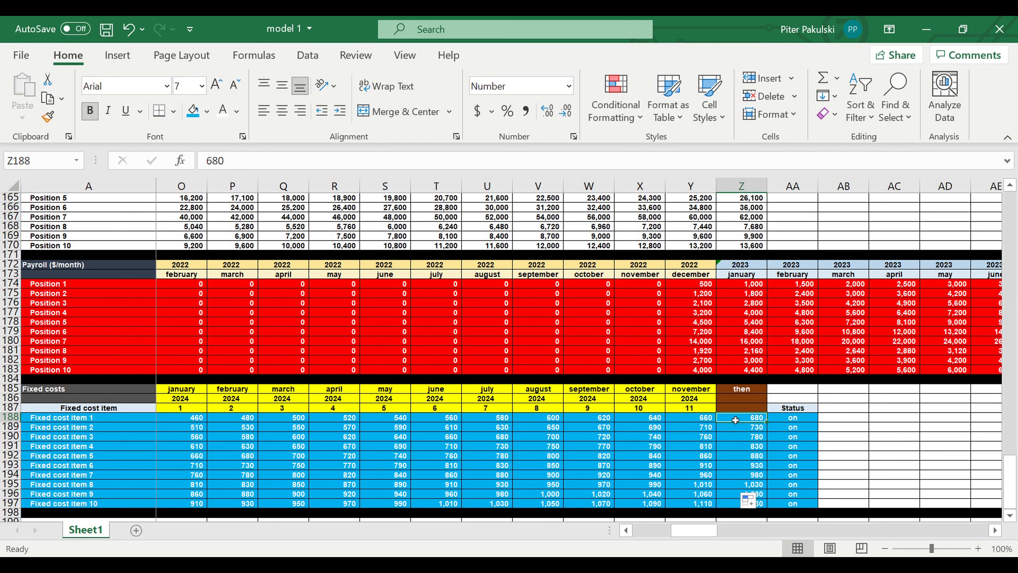
left_click(807, 420)
Copy the Status header from AA187 into AB187 and change the new heading to Coeff
left_click(805, 407)
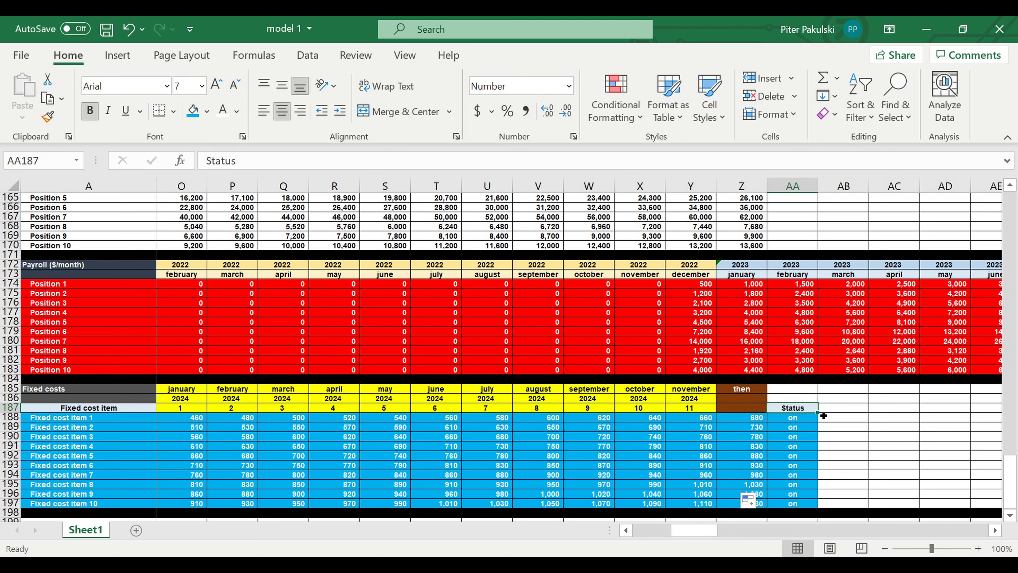
left_click_drag(823, 415, 857, 411)
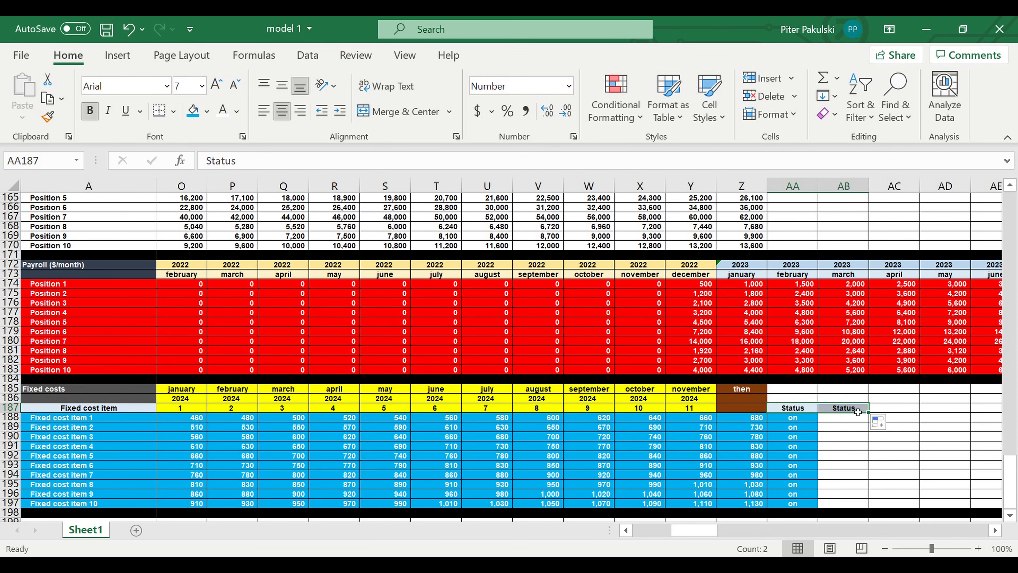
left_click(858, 412)
type("C")
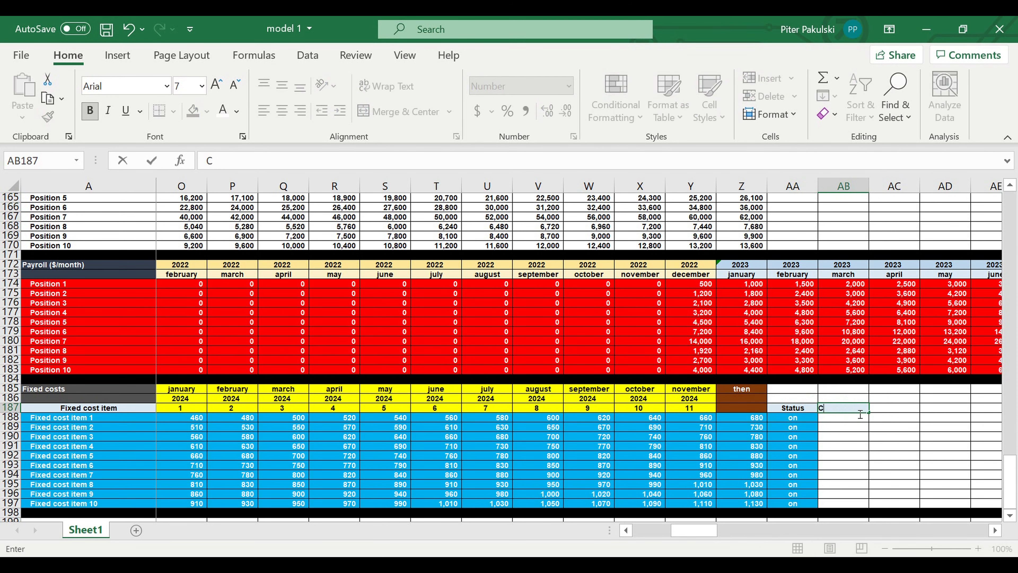
type("oeff")
key("Return")
left_click(857, 411)
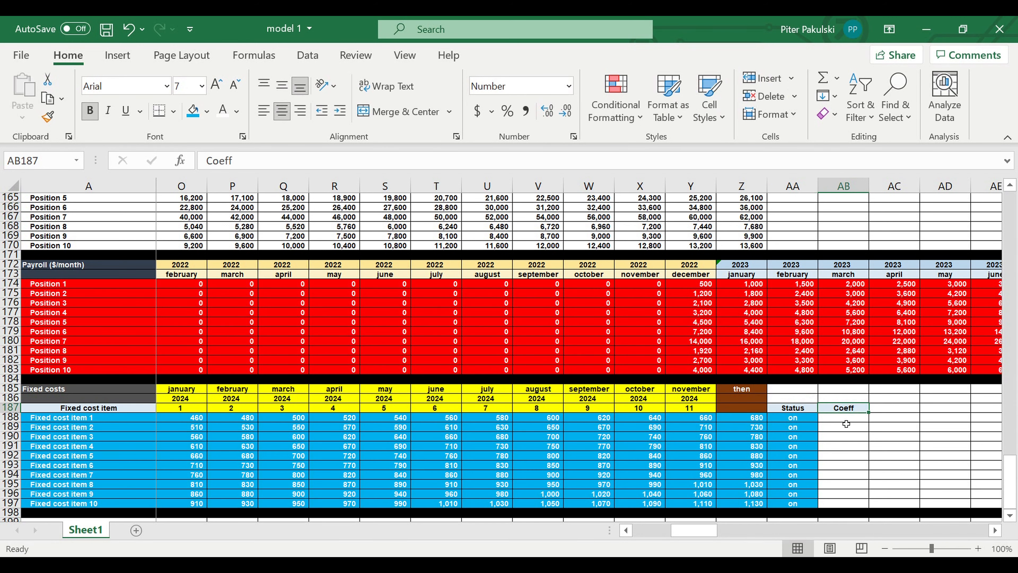
Enter 1 in AB188 in percentage format and copy it down through AB197
left_click(847, 419)
type("1")
left_click(846, 417)
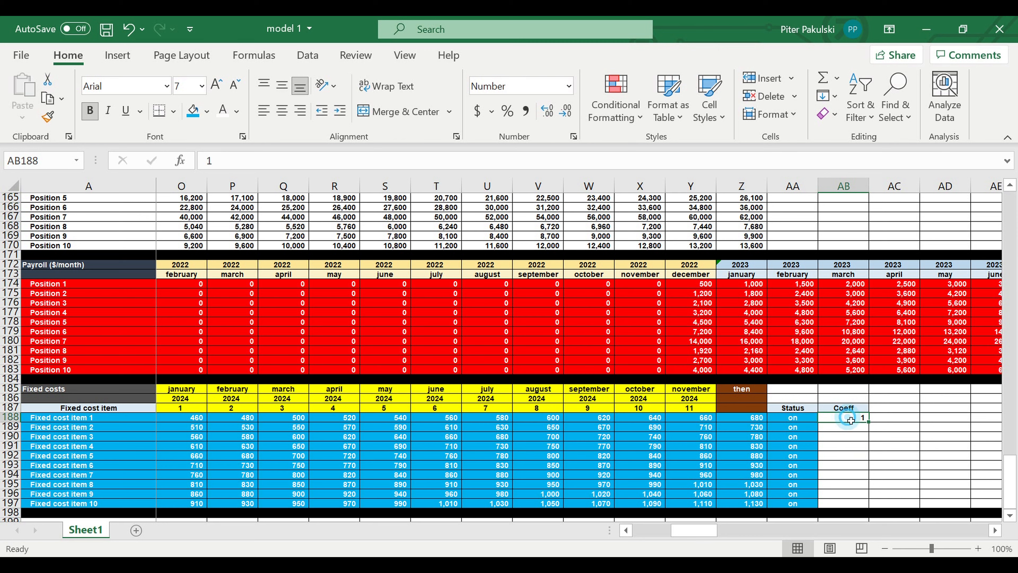
left_click(506, 111)
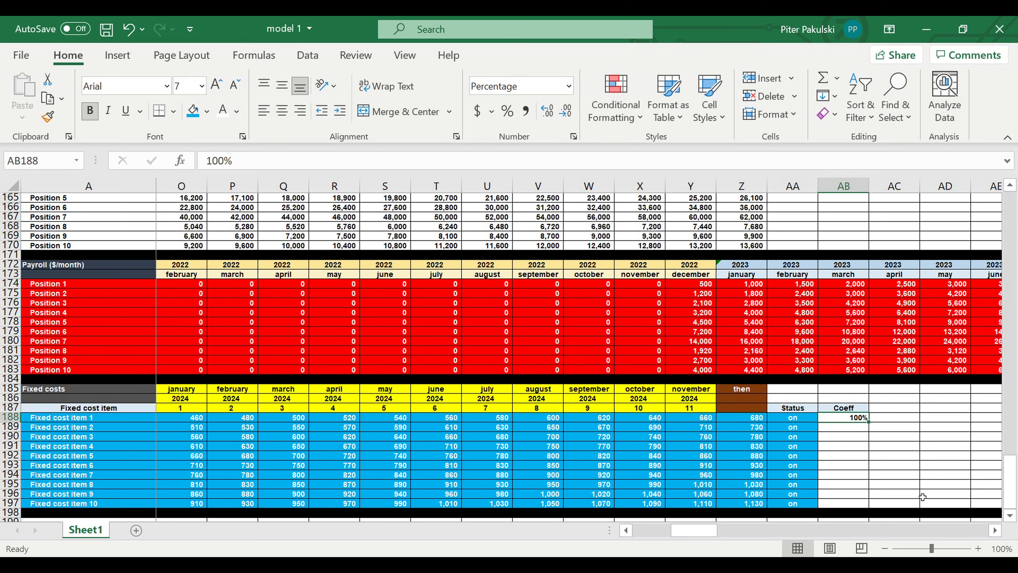
left_click_drag(869, 427, 869, 506)
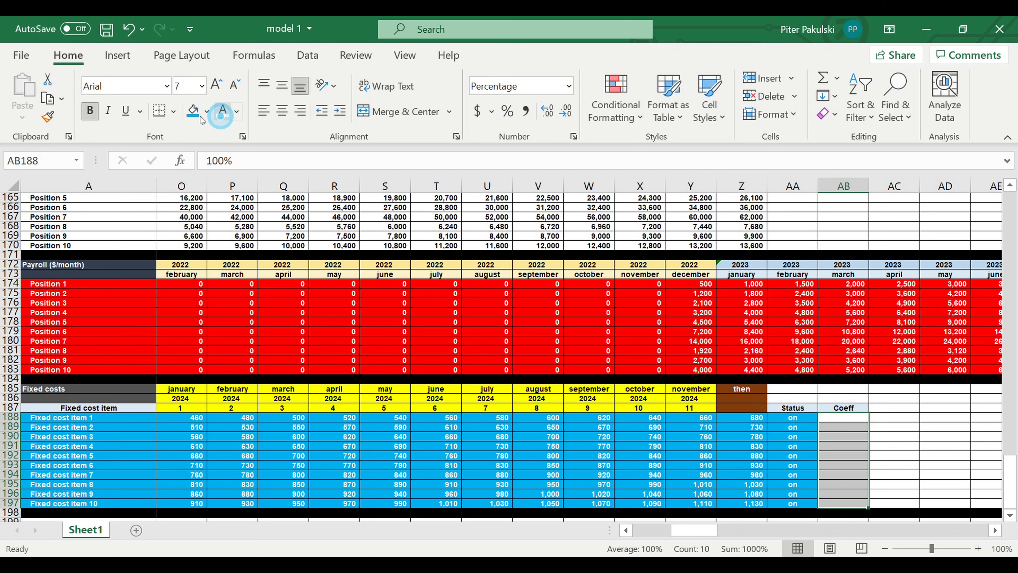
Give the coefficients in AB188:AB197 a white font and the light blue input fill
left_click(192, 111)
left_click(898, 439)
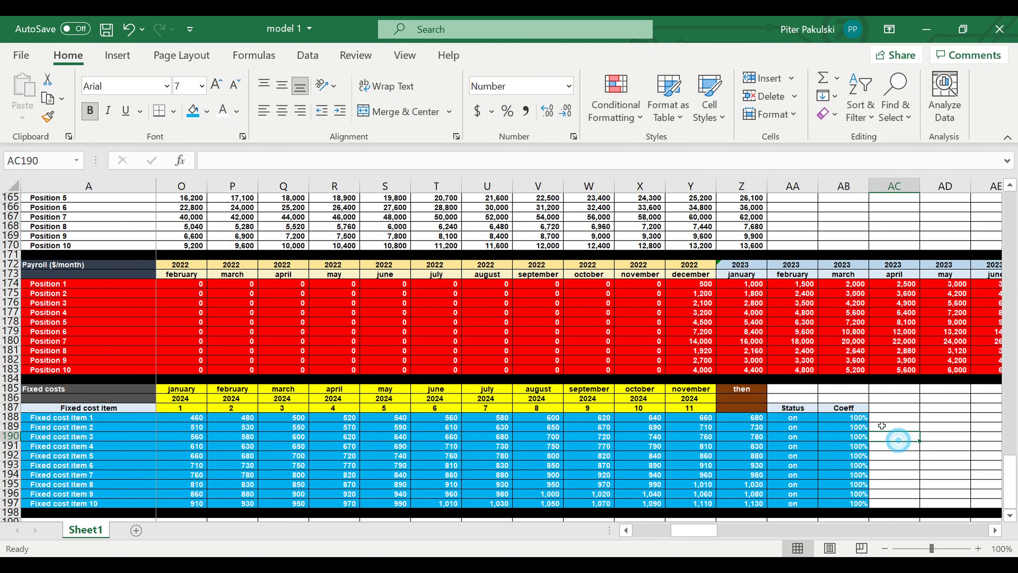
left_click(842, 409)
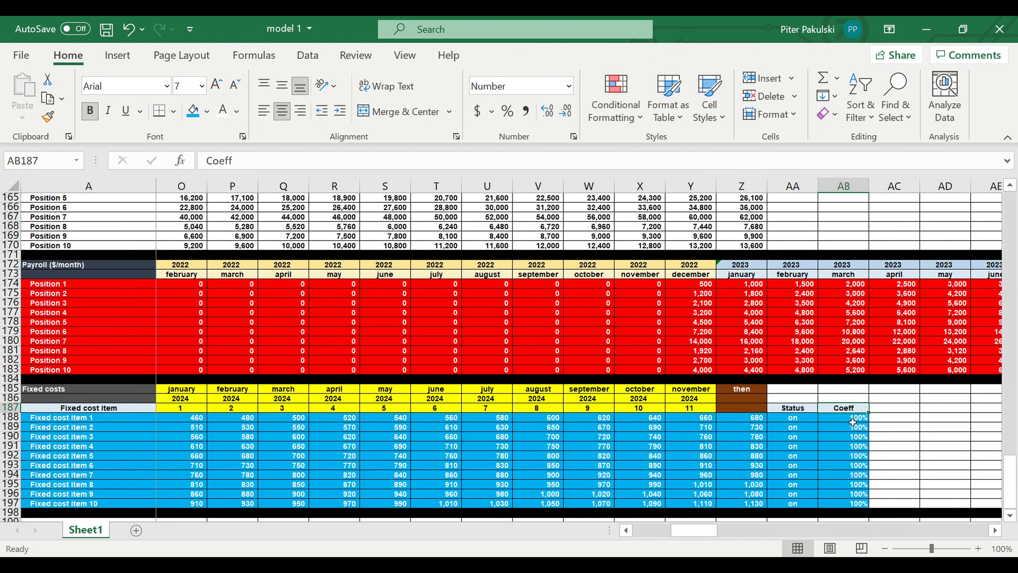
left_click(850, 418)
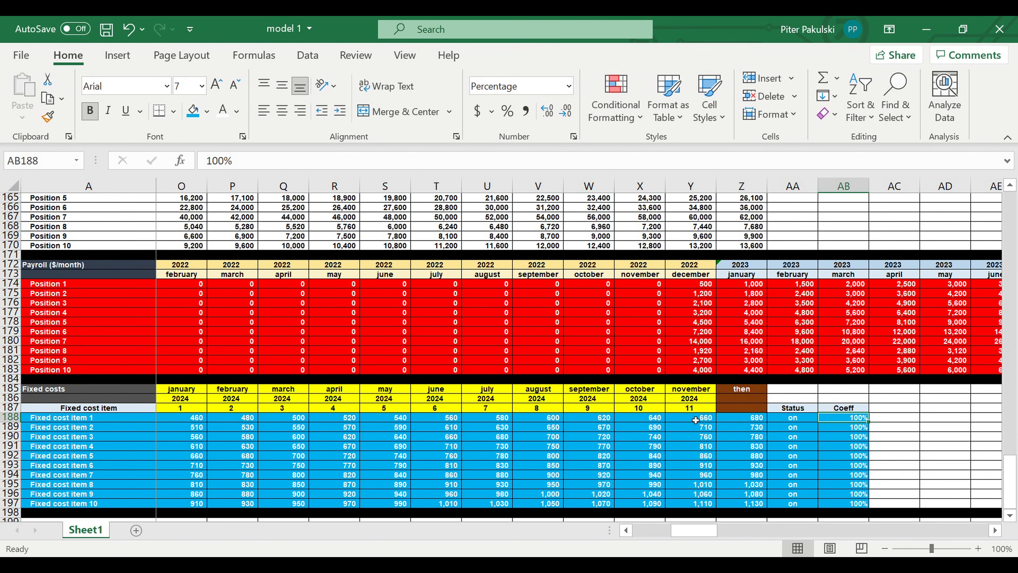
Select item 1's monthly amounts in row 188 and set its coefficient in AB188 to 150%
left_click_drag(752, 420, 172, 419)
mouse_move(689, 532)
left_mouse_down()
mouse_move(742, 532)
mouse_move(693, 532)
left_mouse_up()
left_click(807, 419)
type("150")
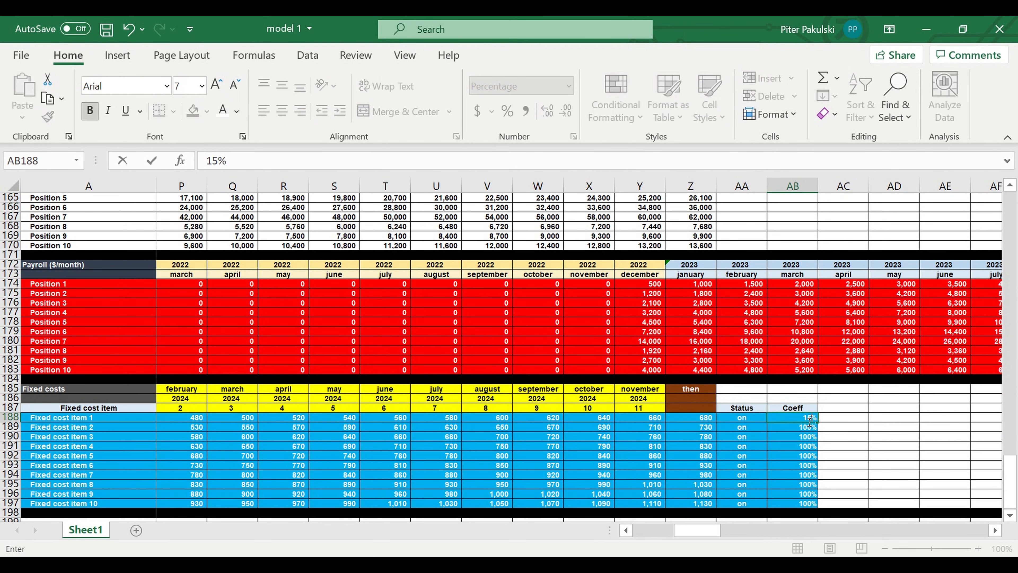
key("Return")
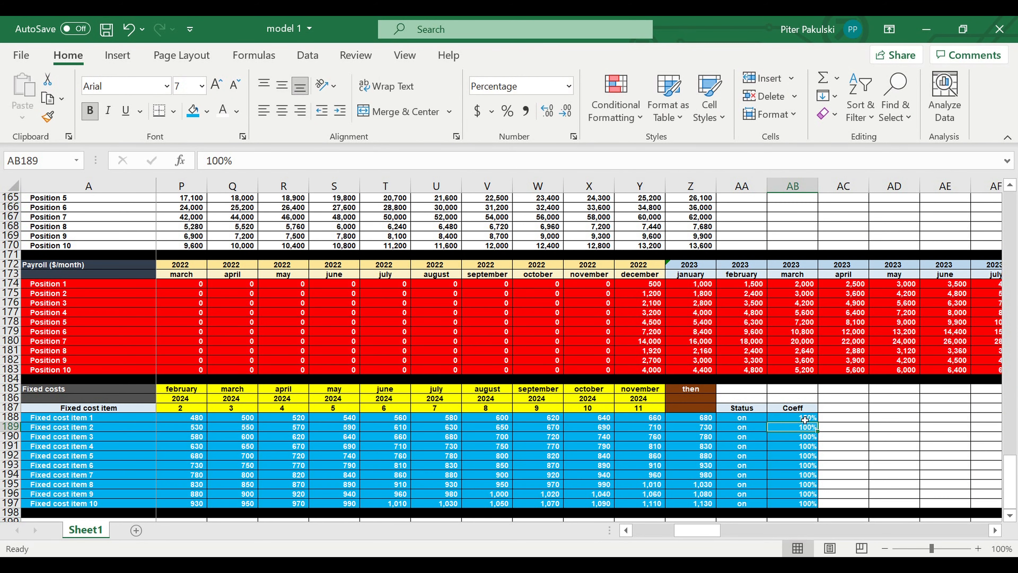
left_click(804, 420)
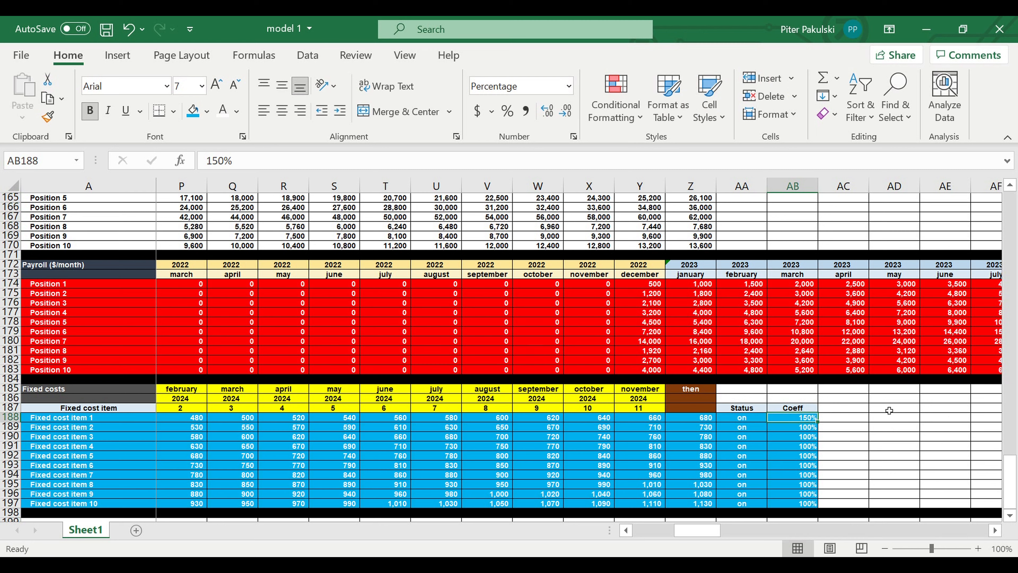
Set item 1's coefficient in AB188 to 50% and check it against the monthly amounts in row 188
type("50")
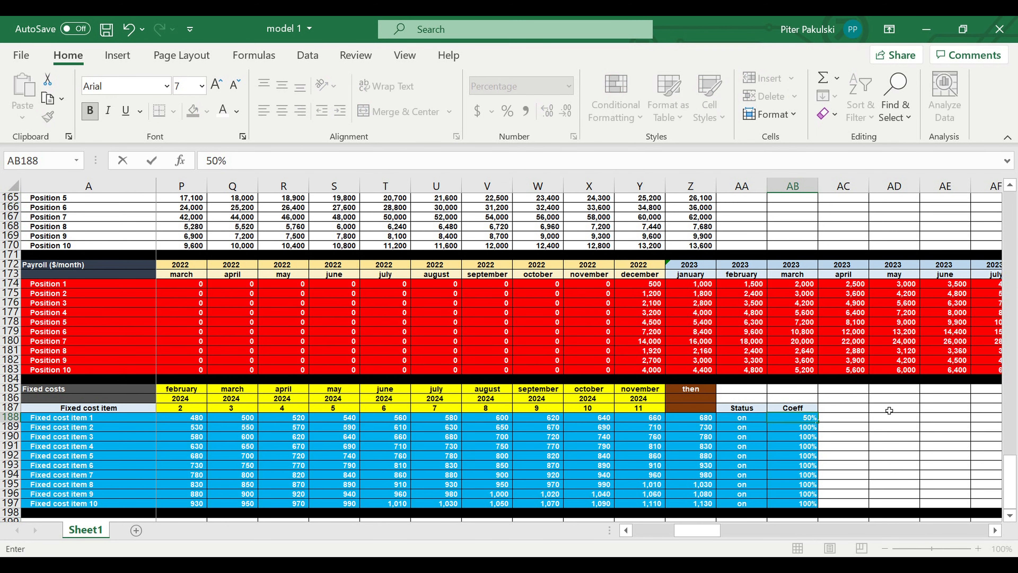
left_click(657, 437)
left_click_drag(690, 417, 182, 421)
left_click(797, 418)
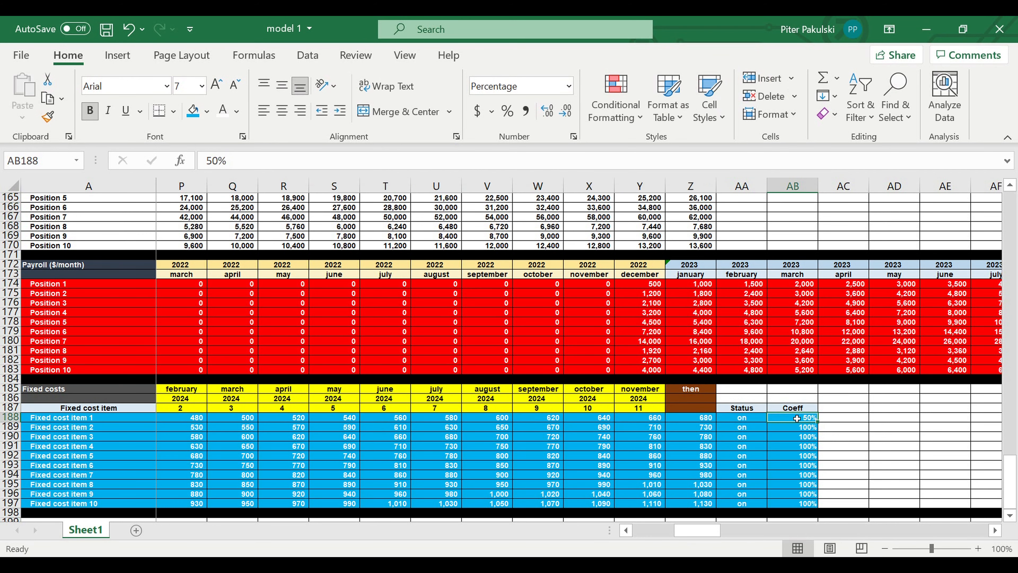
left_click_drag(658, 420, 163, 417)
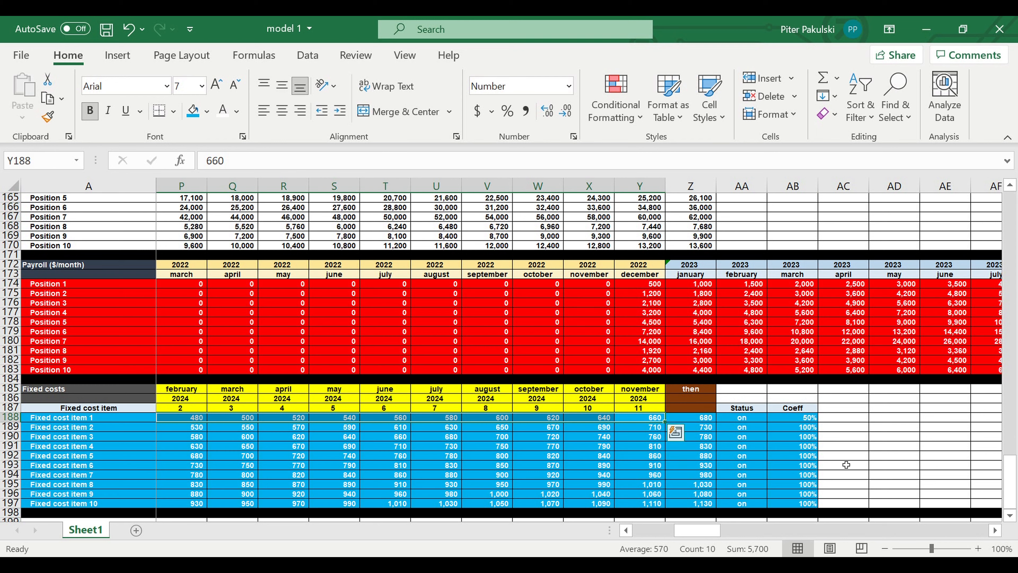
left_click(808, 419)
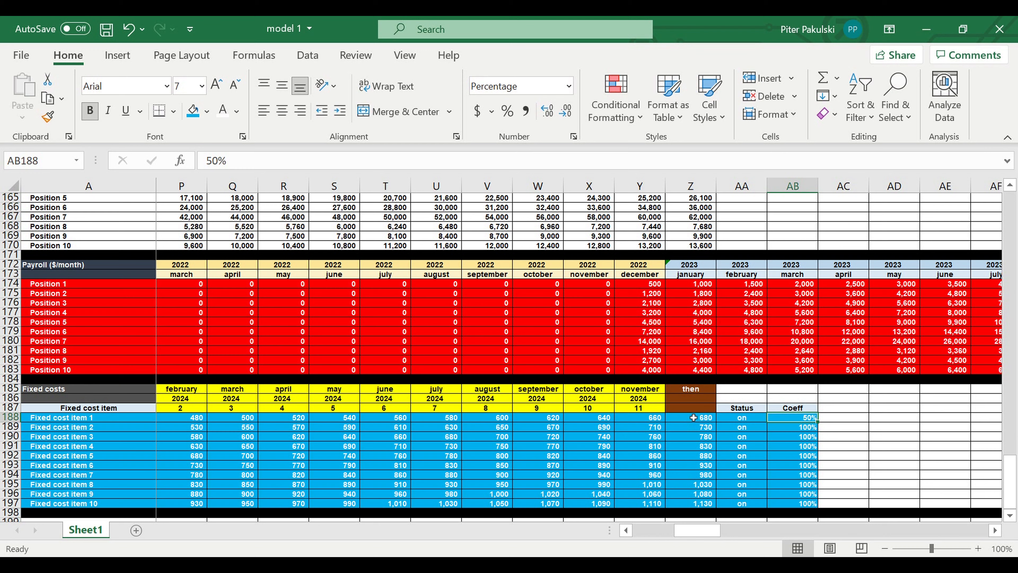
Select the monthly amounts of Fixed cost item 1, then set the coefficient in AB188 to 150%
left_click_drag(688, 420, 176, 418)
left_click(794, 419)
type("150")
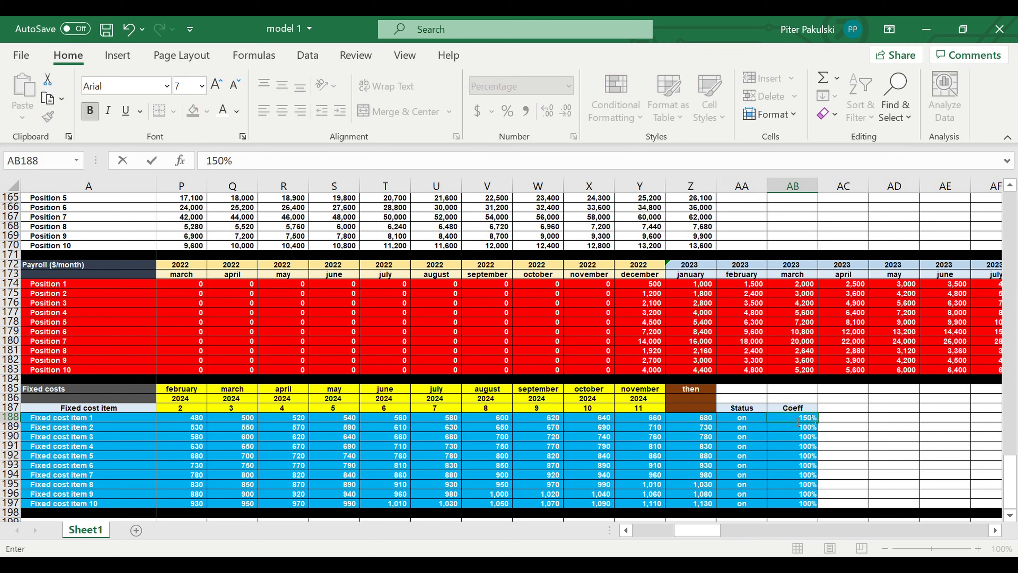
left_click(799, 422)
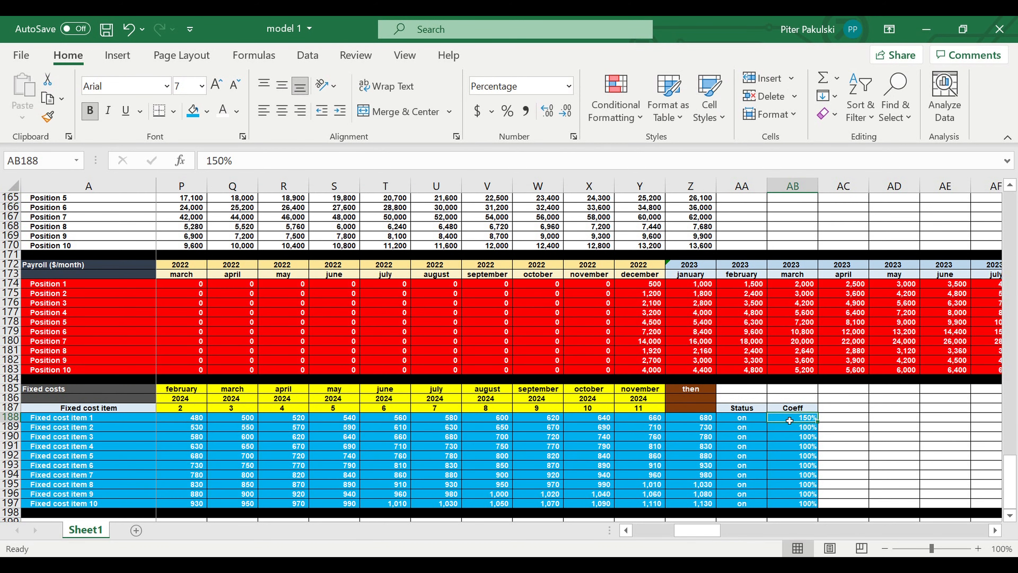
Examine the on/off choices for item 1's status in AA188 alongside its coefficient in AB188
left_click(756, 424)
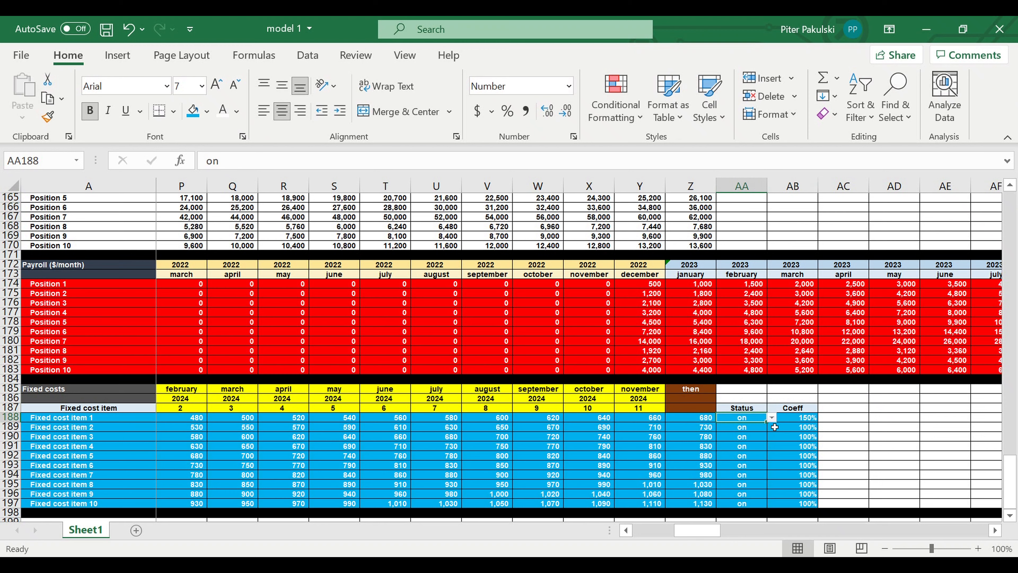
left_click(774, 426)
left_click(755, 418)
left_click(771, 417)
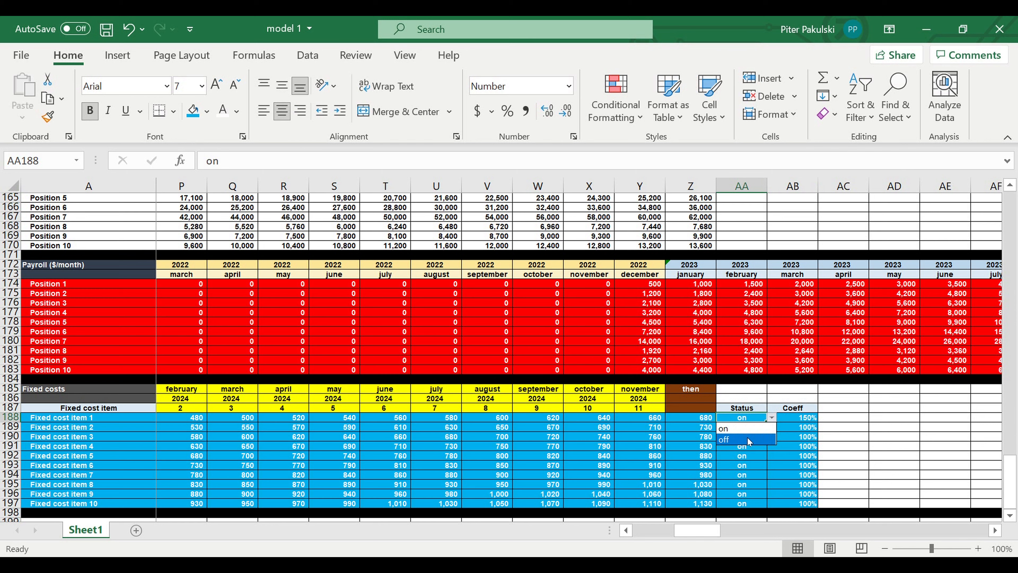
left_click(618, 424)
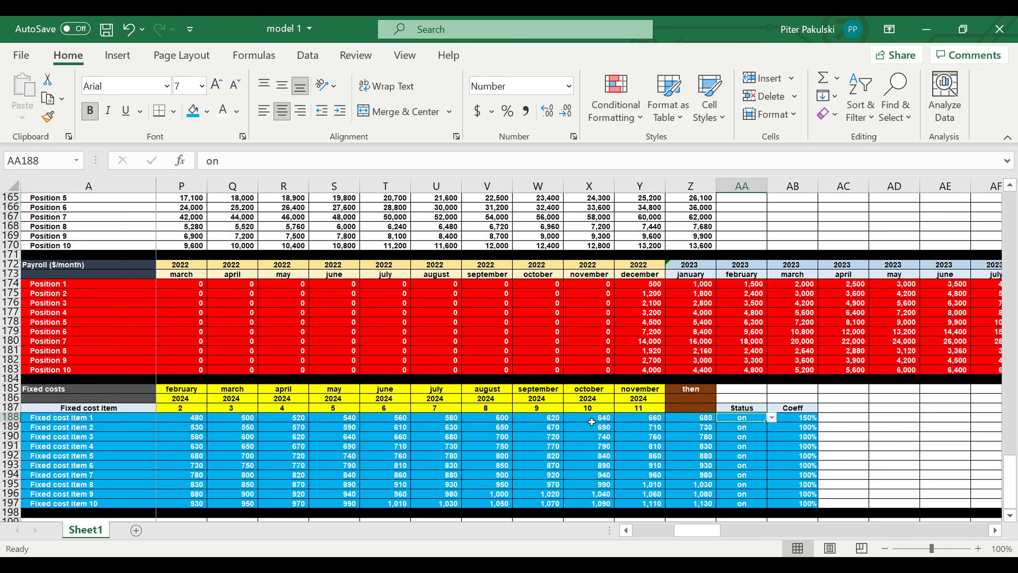
left_click(810, 421)
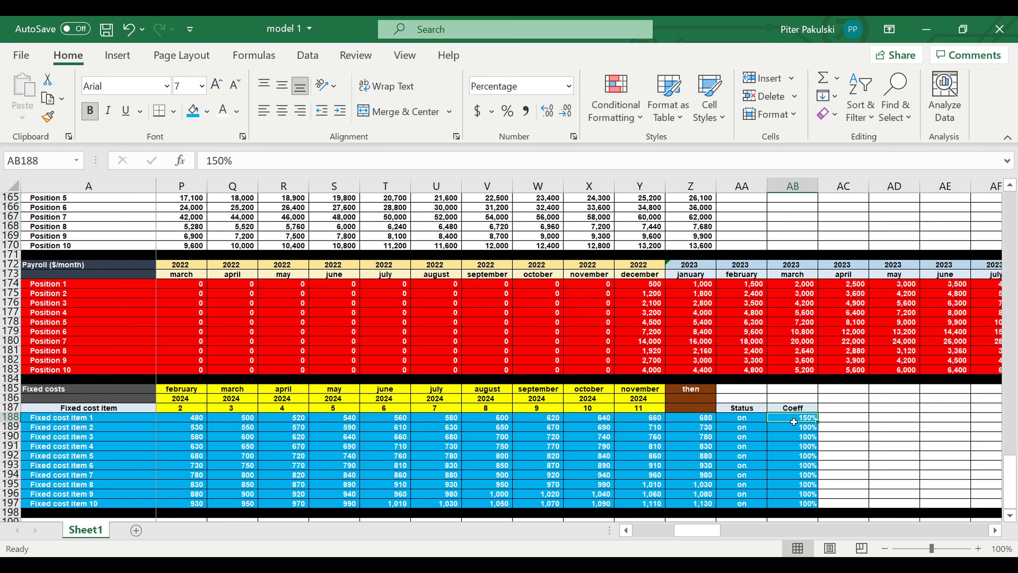
left_click(759, 419)
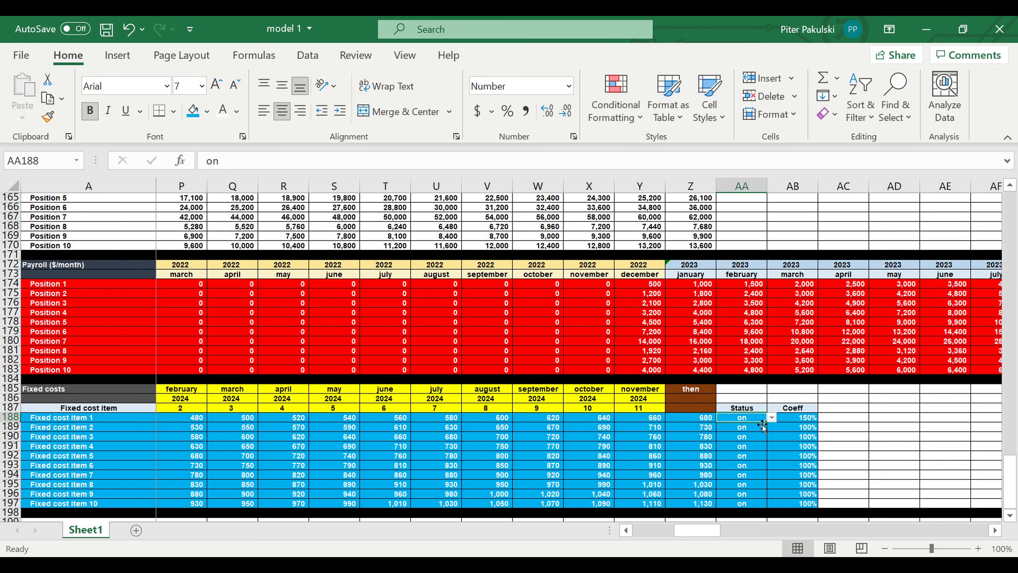
left_click(808, 419)
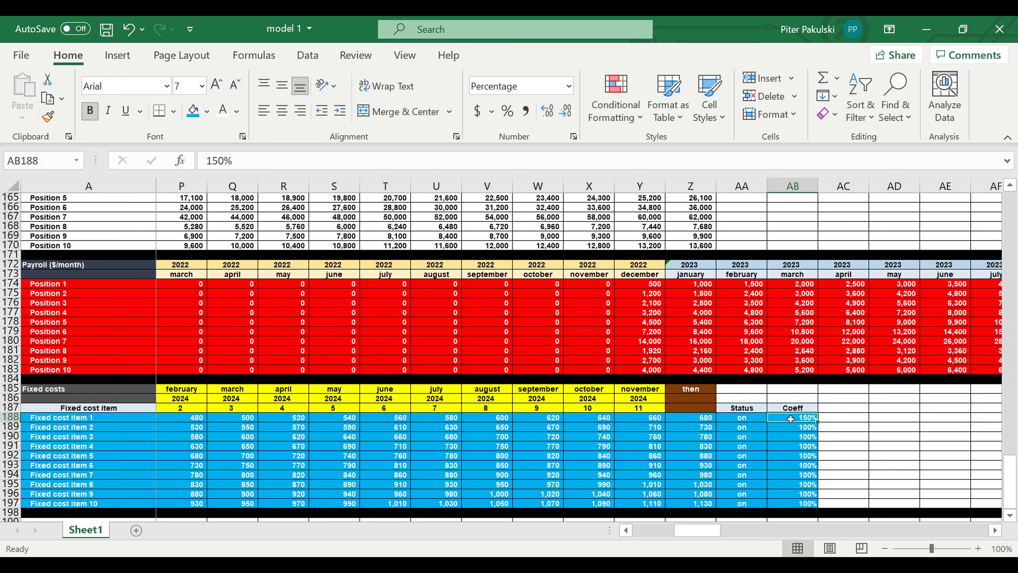
Copy the Coeff header from AB187 into AC187 and change the new heading to Status
left_click(866, 427)
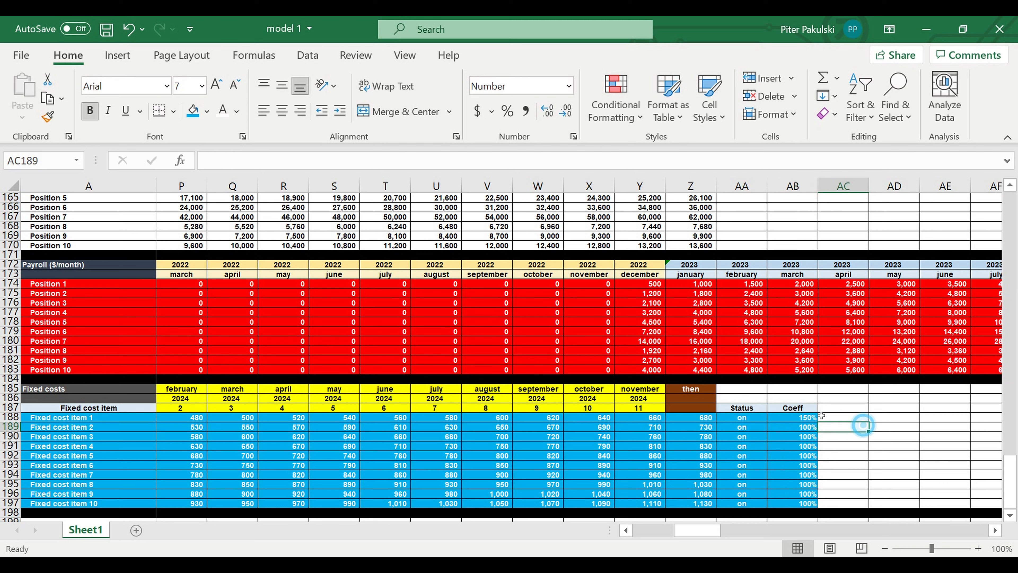
left_click(802, 409)
left_click_drag(804, 412, 858, 419)
left_click(874, 446)
left_click(850, 407)
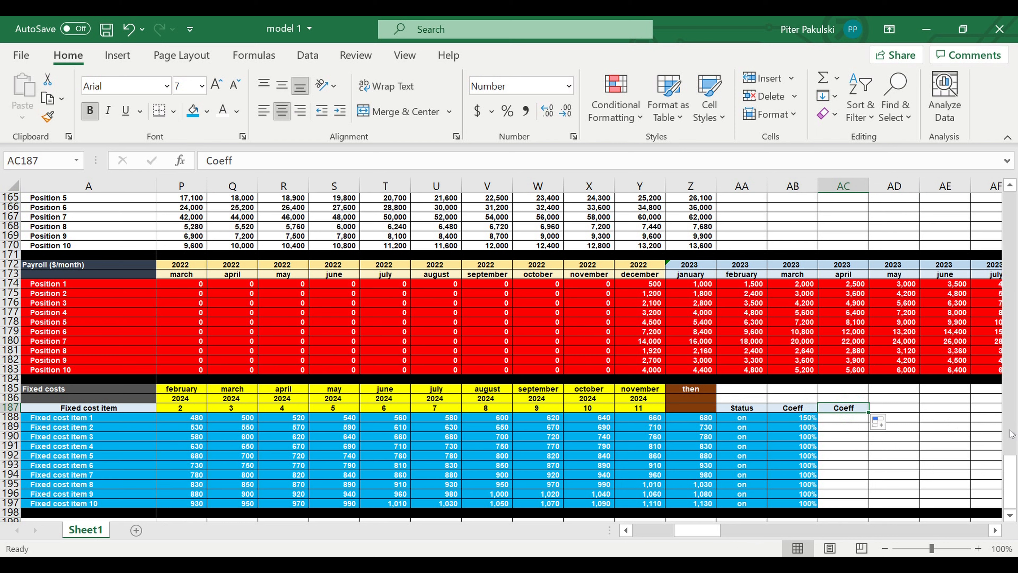
left_click(850, 436)
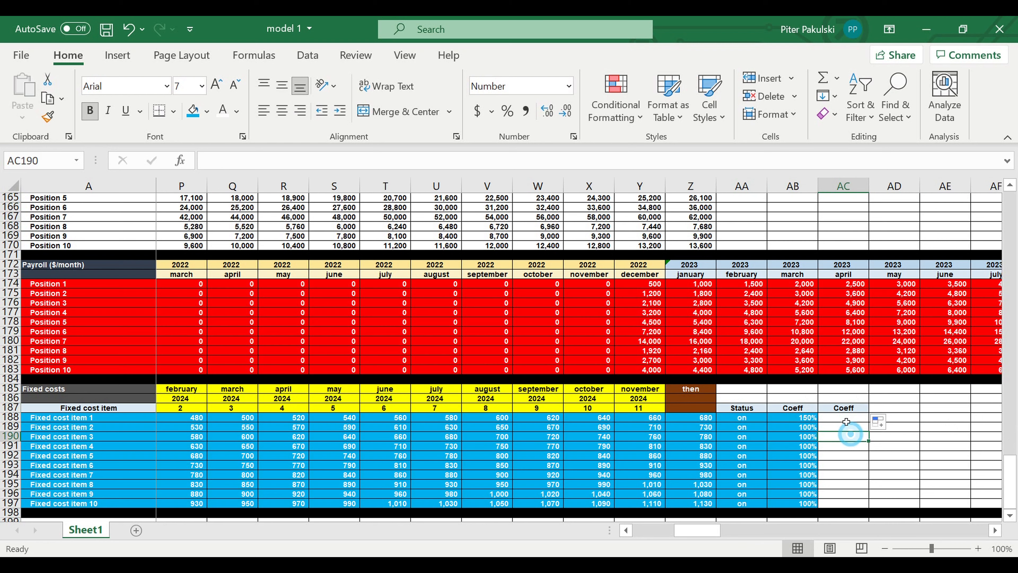
left_click(834, 399)
left_click(843, 408)
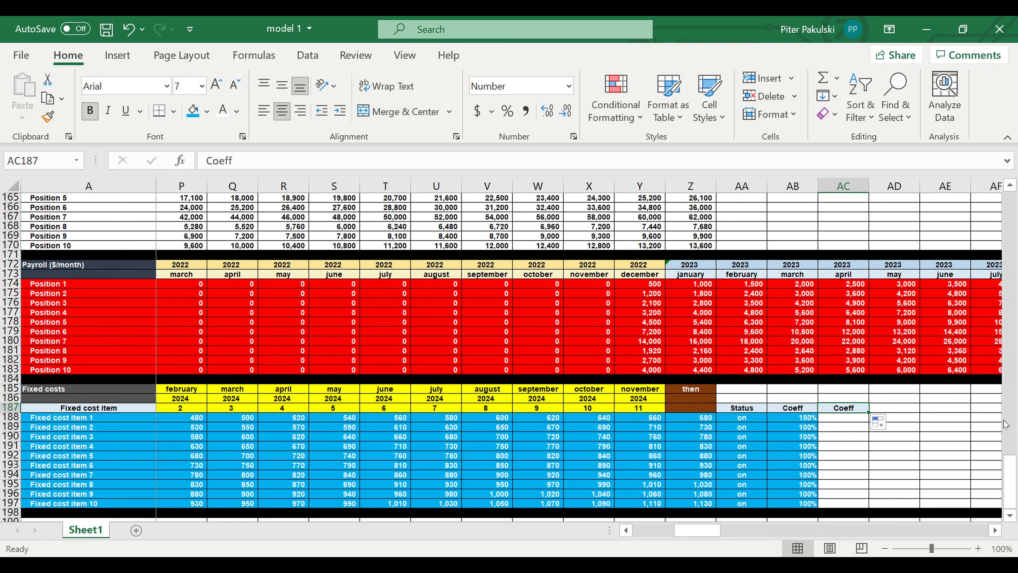
type("Statud")
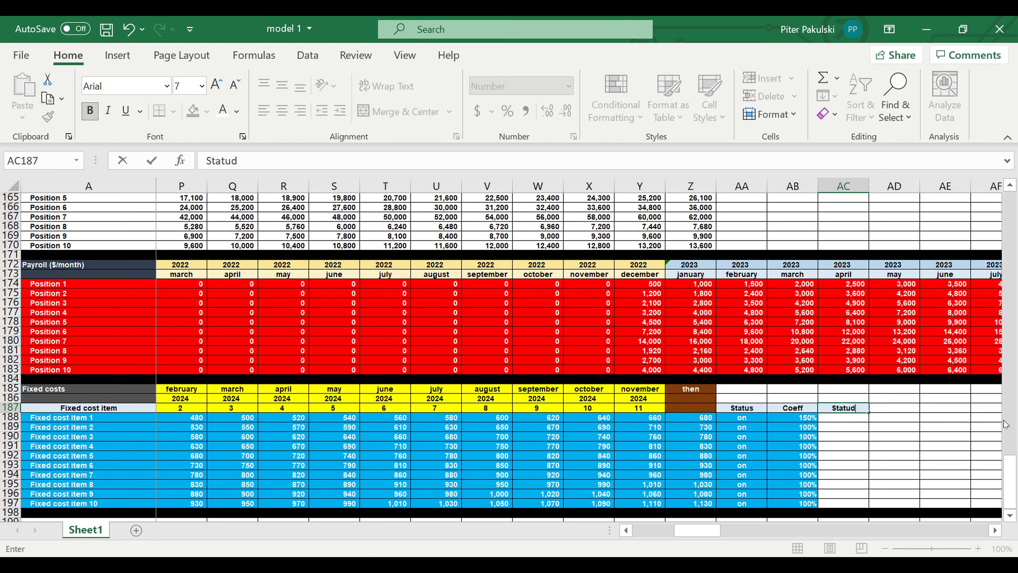
key("BackSpace")
type("s")
key("Return")
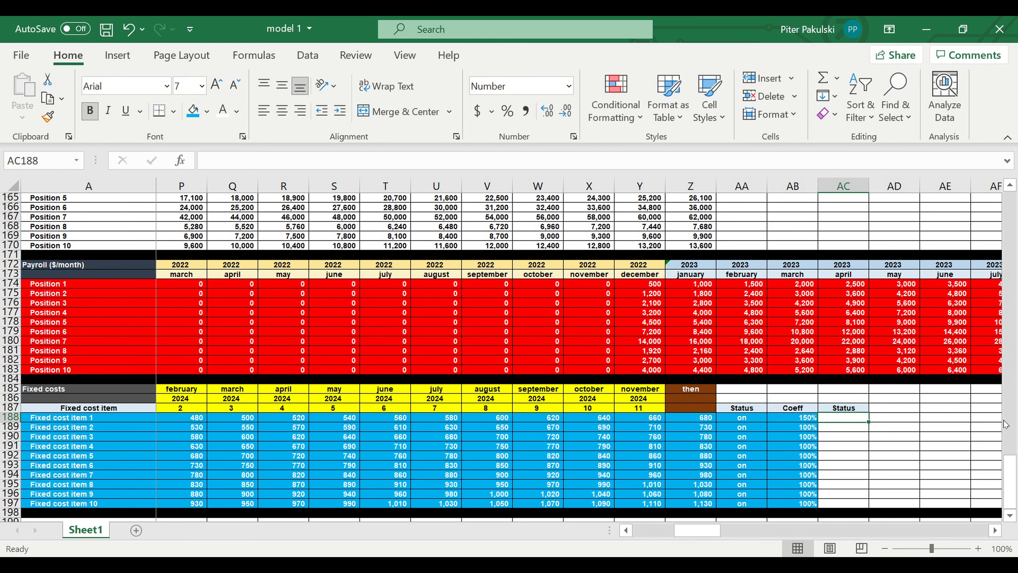
Enter =IF(AA188=$C$1,1,0) in AC188 to convert item 1's on/off status to 1 or 0
type("=if")
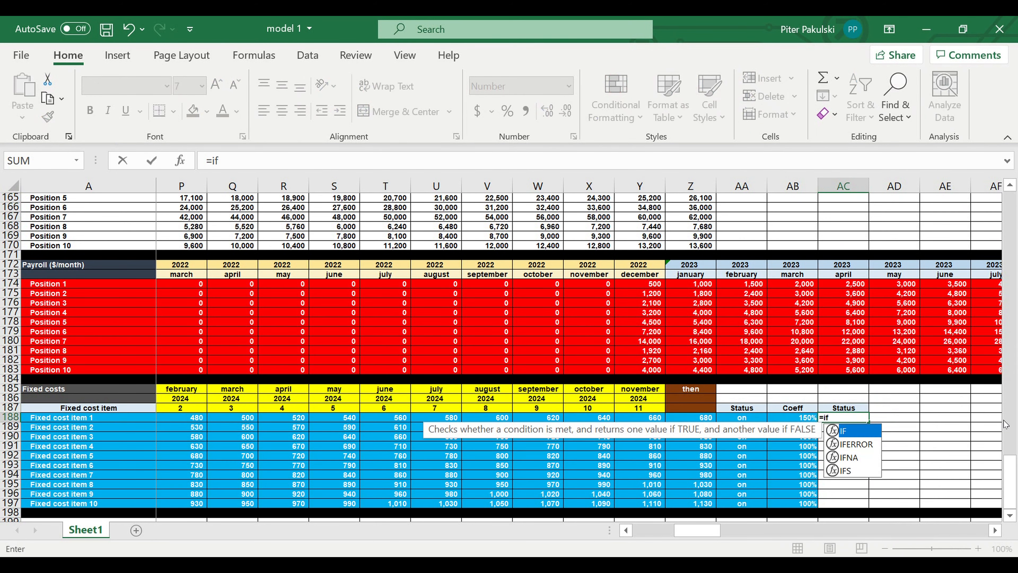
type("(")
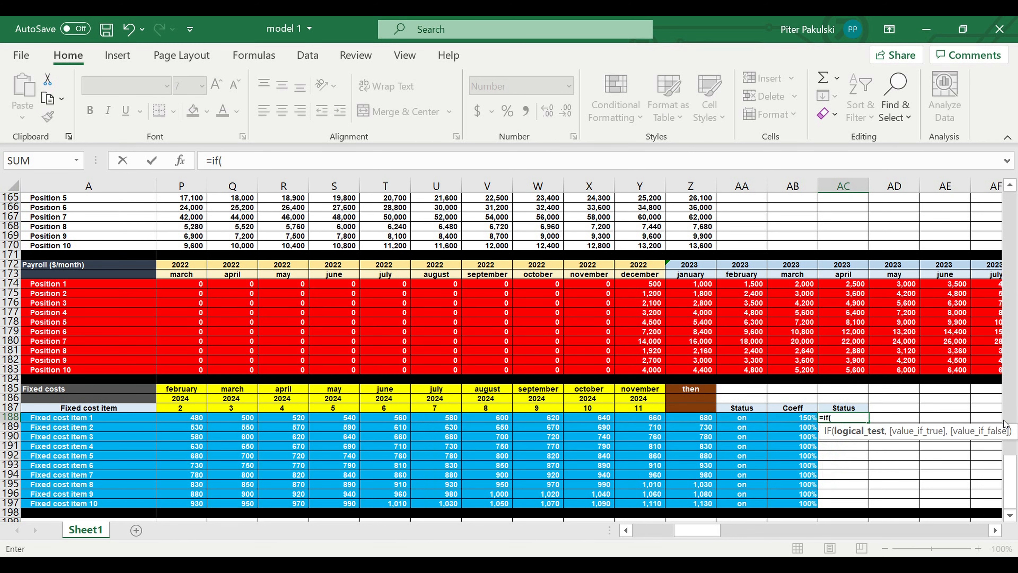
left_click(732, 421)
type("=")
left_click(662, 532)
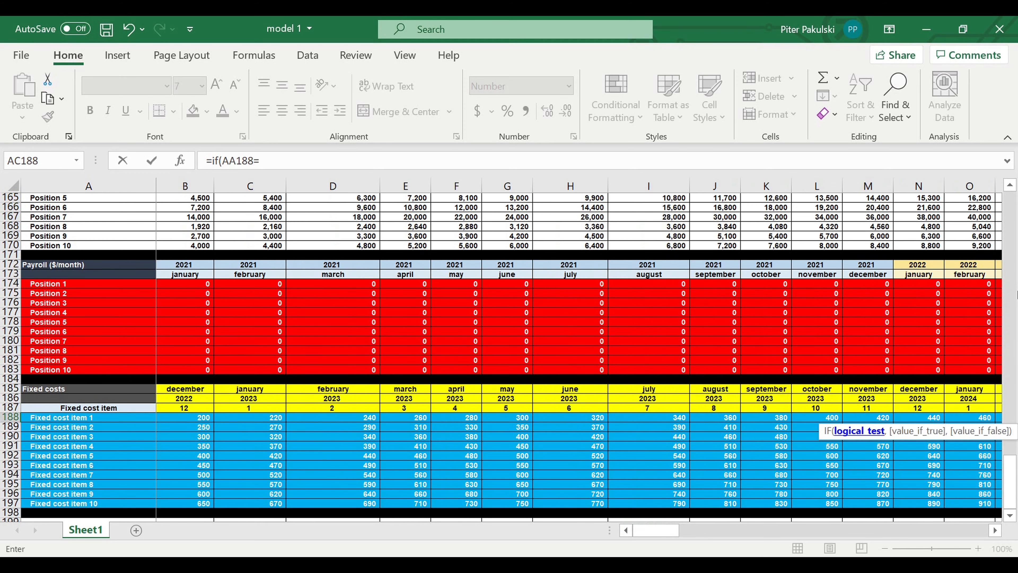
left_click_drag(1010, 480, 1010, 218)
left_click(244, 199)
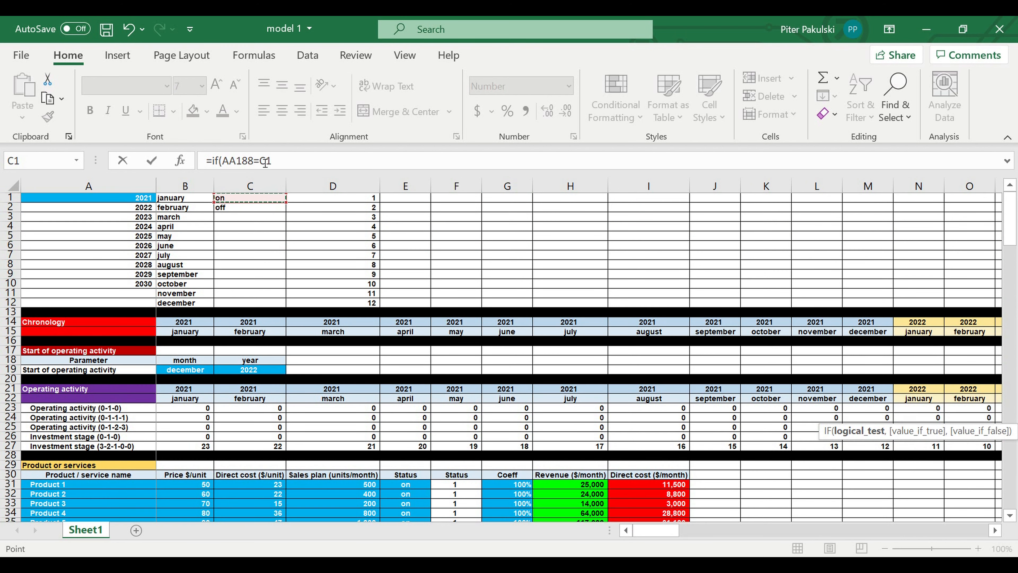
left_click(293, 169)
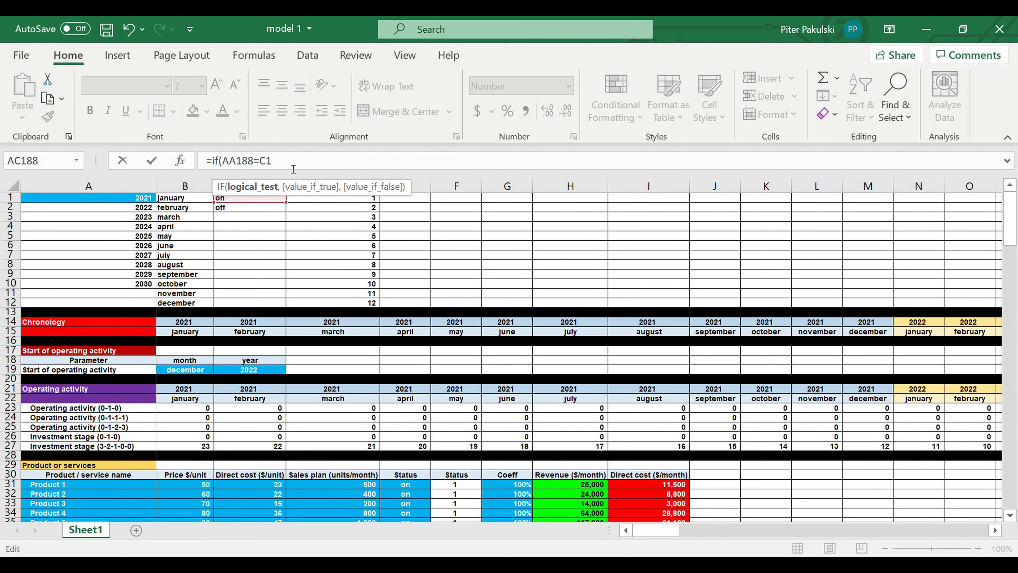
type("$C$")
left_click(296, 167)
type(",1,")
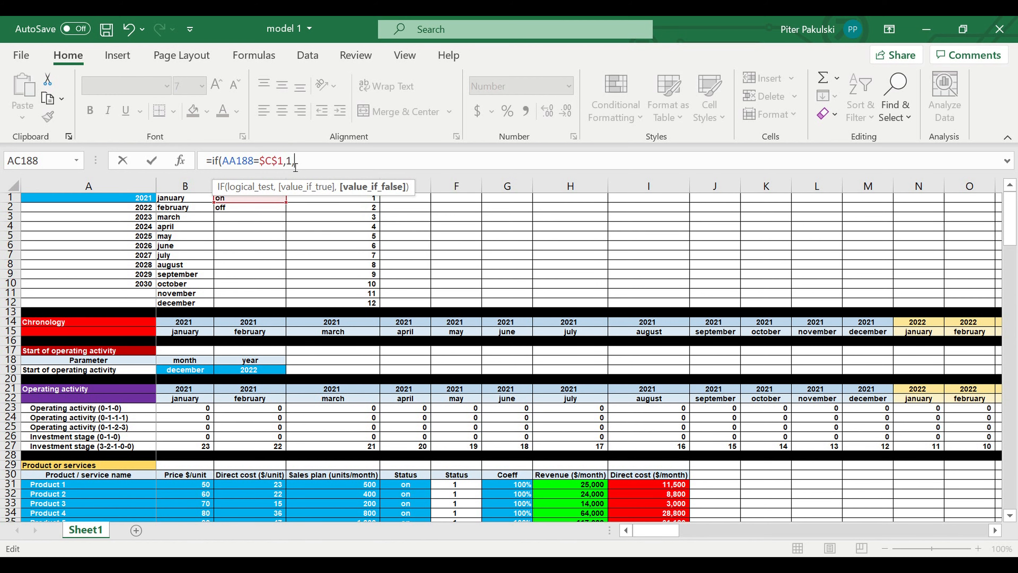
type("0")
key("Return")
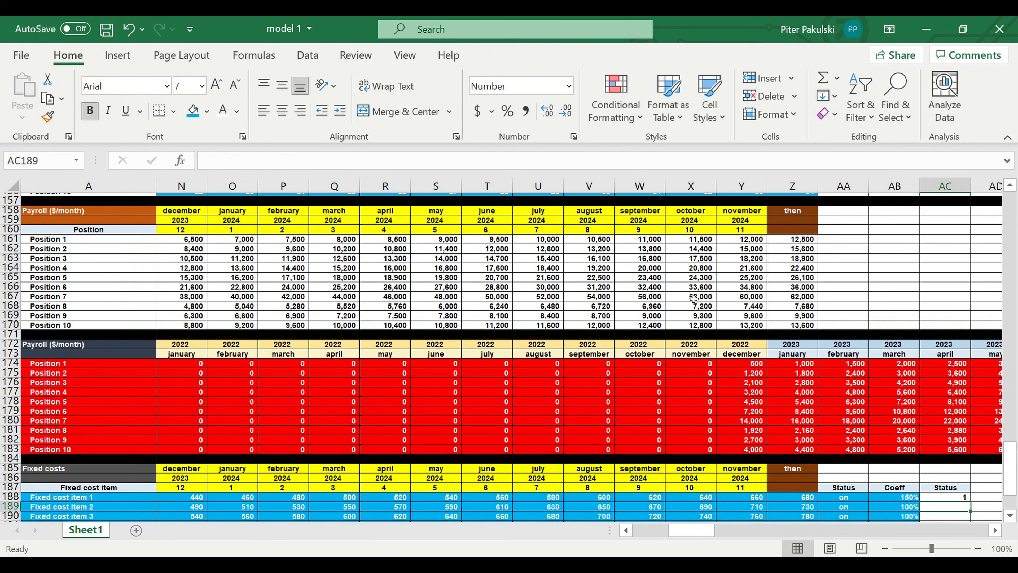
Centre the status formula in AC188 and copy it down through AC197
scroll(705, 305, "down", 5)
left_click(943, 359)
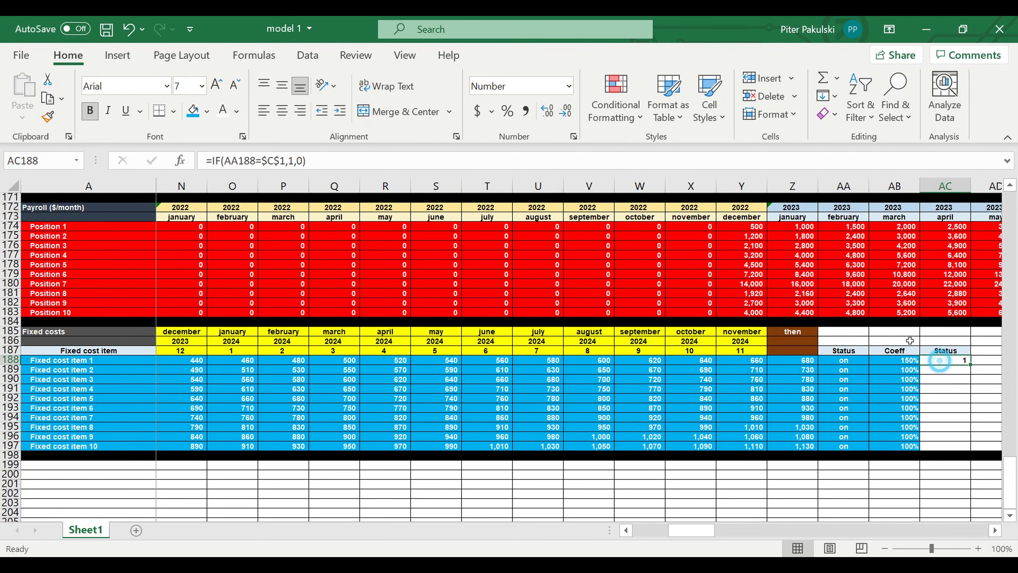
left_click(283, 111)
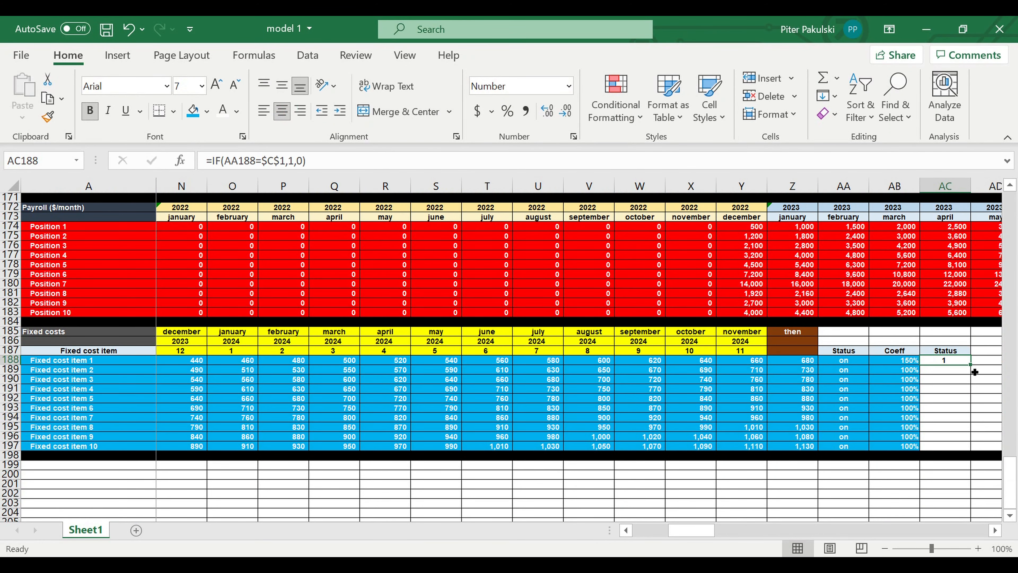
left_click_drag(970, 364, 966, 457)
left_click(894, 484)
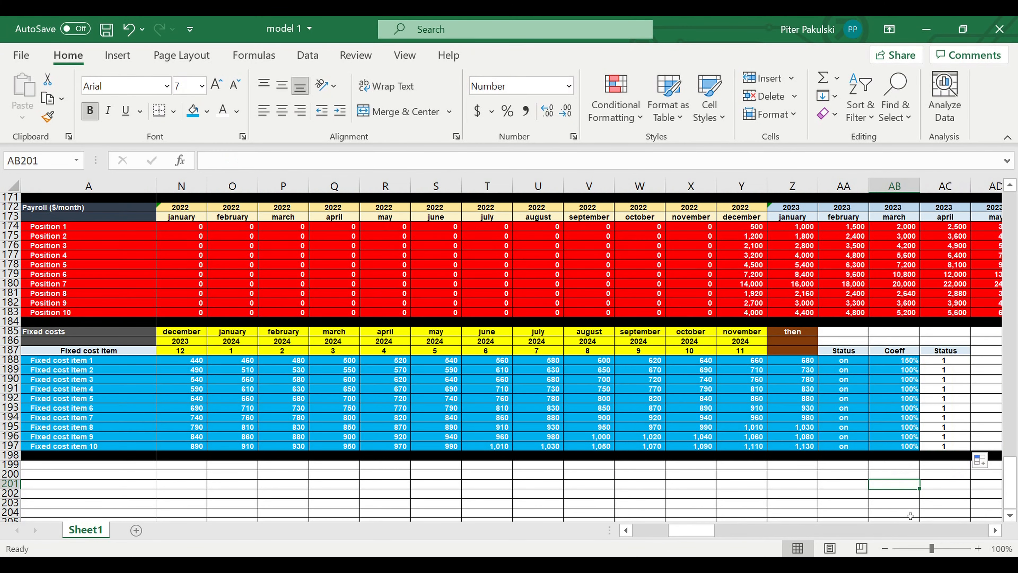
Copy the fixed costs block A185:Z197 and paste the duplicate starting at A199
left_click_drag(708, 531, 553, 531)
left_click(62, 331)
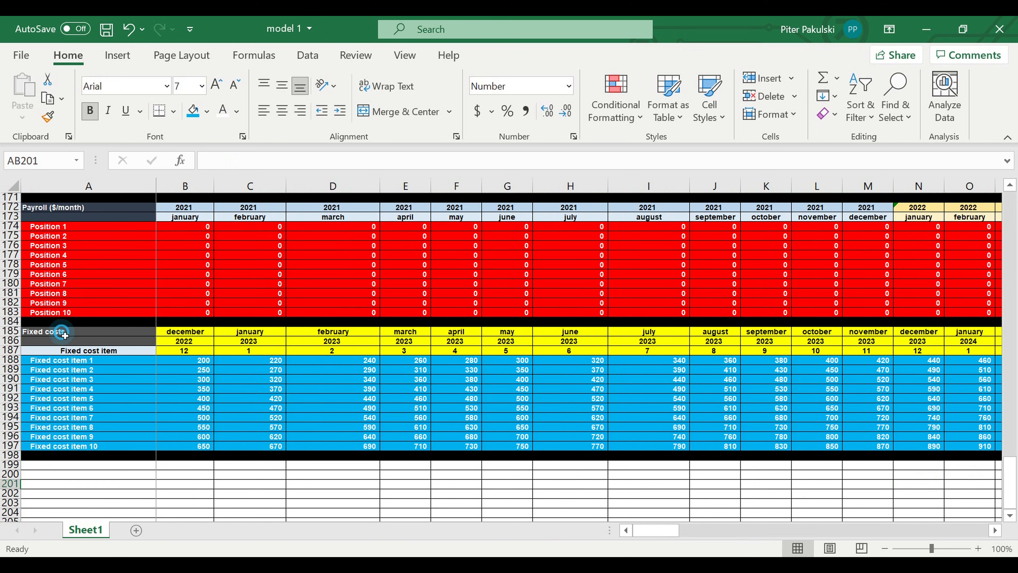
left_click_drag(358, 339, 738, 447)
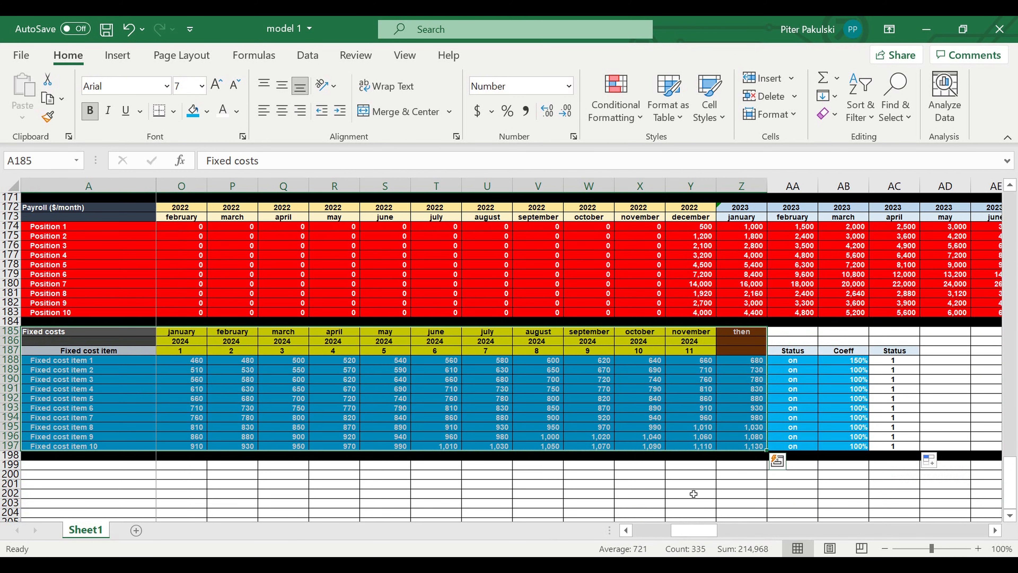
key("ctrl+c")
left_click_drag(681, 529, 613, 528)
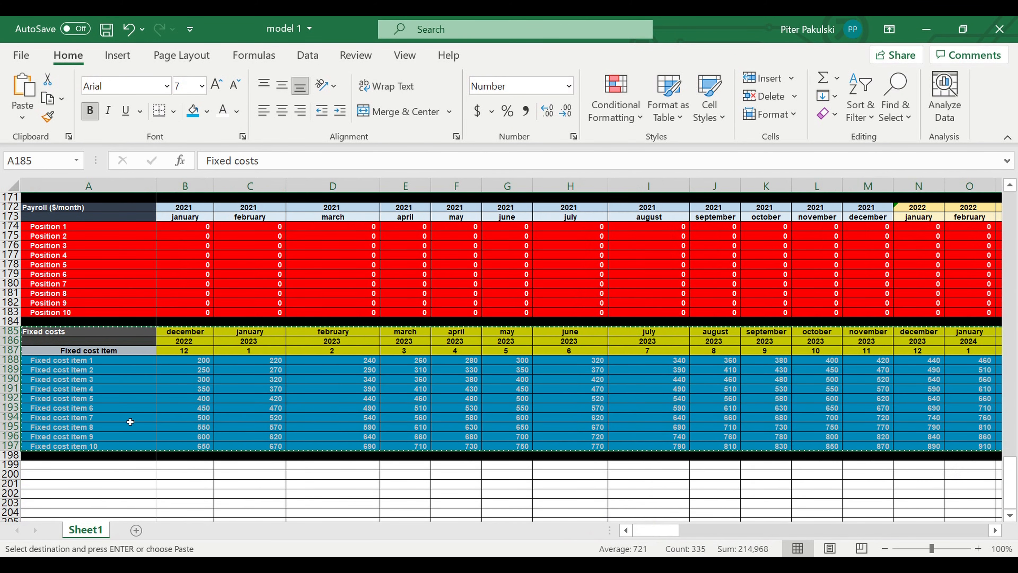
scroll(120, 419, "down", 4)
left_click(80, 354)
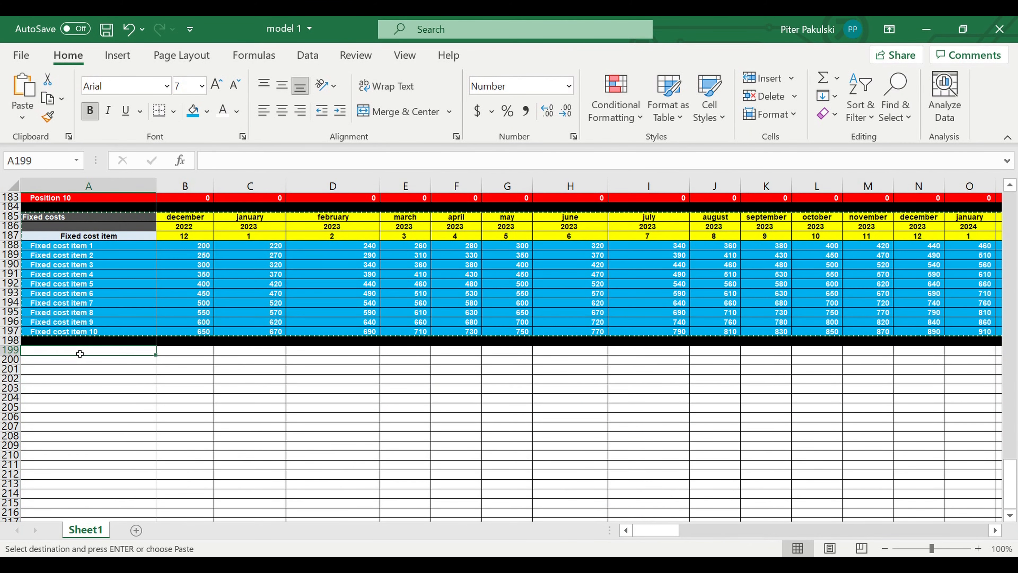
key("ctrl+v")
left_click(178, 370)
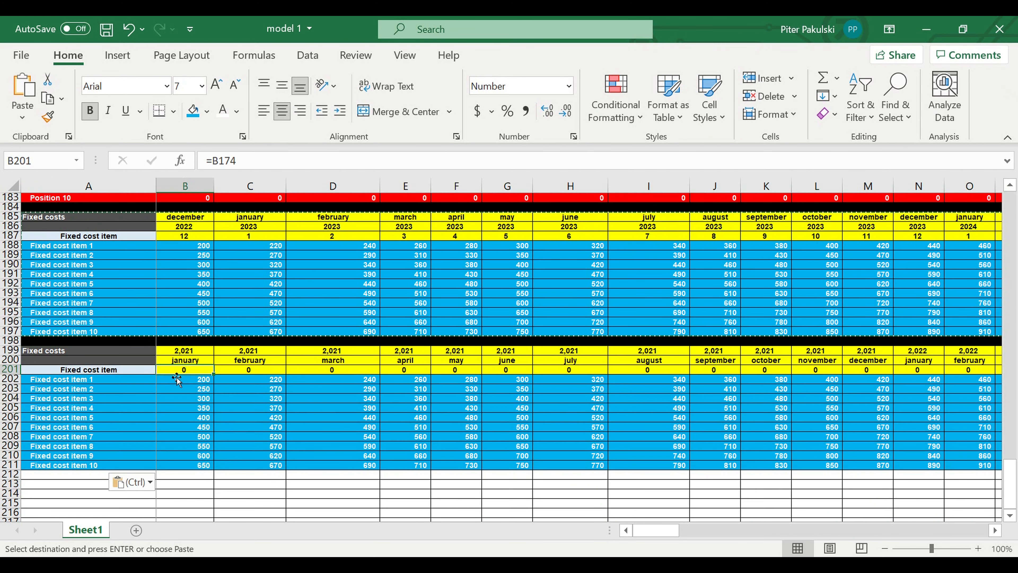
Fill the duplicate block's header cells A199:A200 with dark orange
left_click(86, 353)
left_click_drag(84, 351, 86, 360)
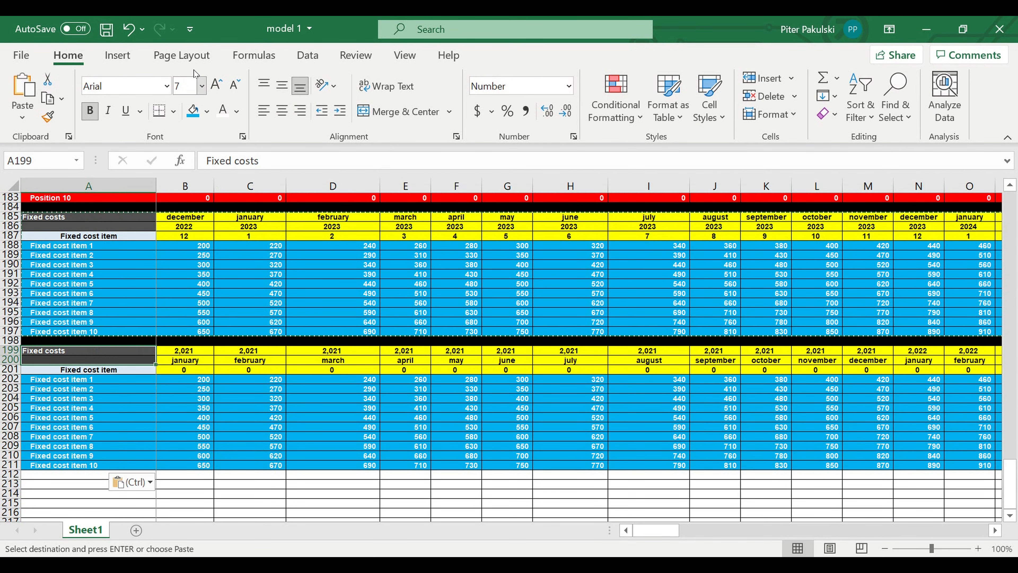
left_click(212, 114)
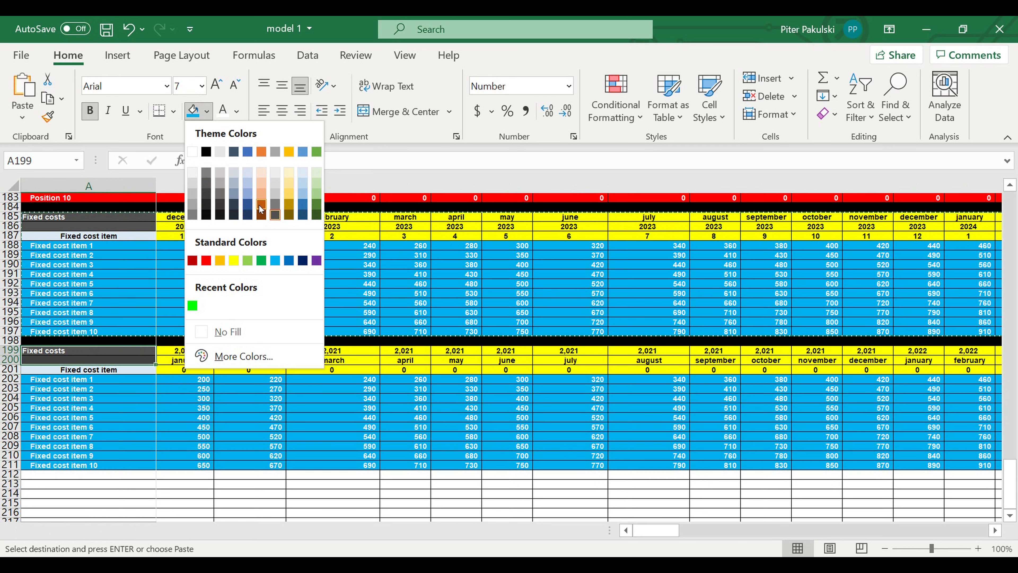
left_click(261, 207)
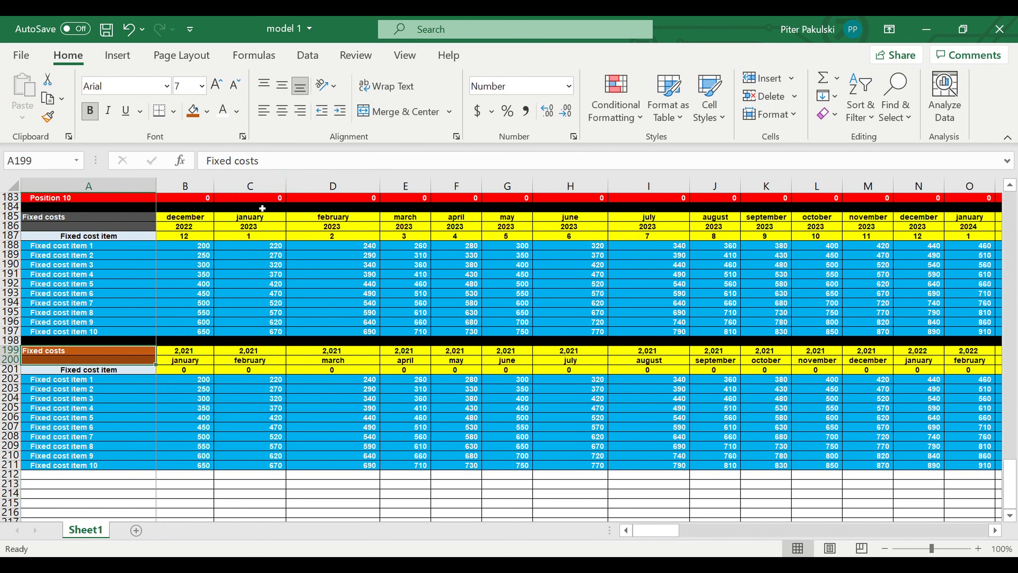
left_click(189, 380)
Rename the duplicate block's title in A199 as Fixed costs + status + coeff
left_click(101, 351)
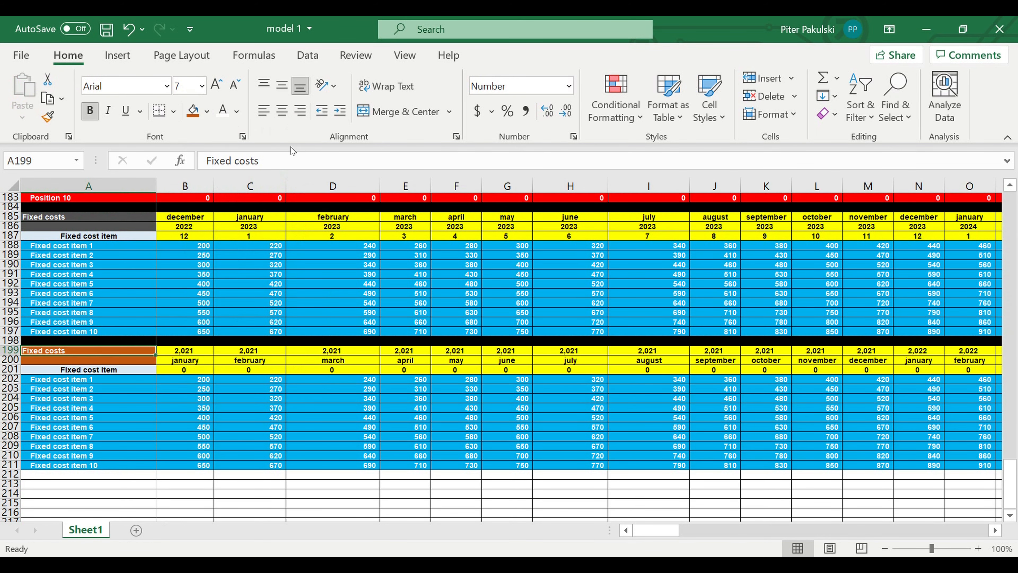
left_click(282, 162)
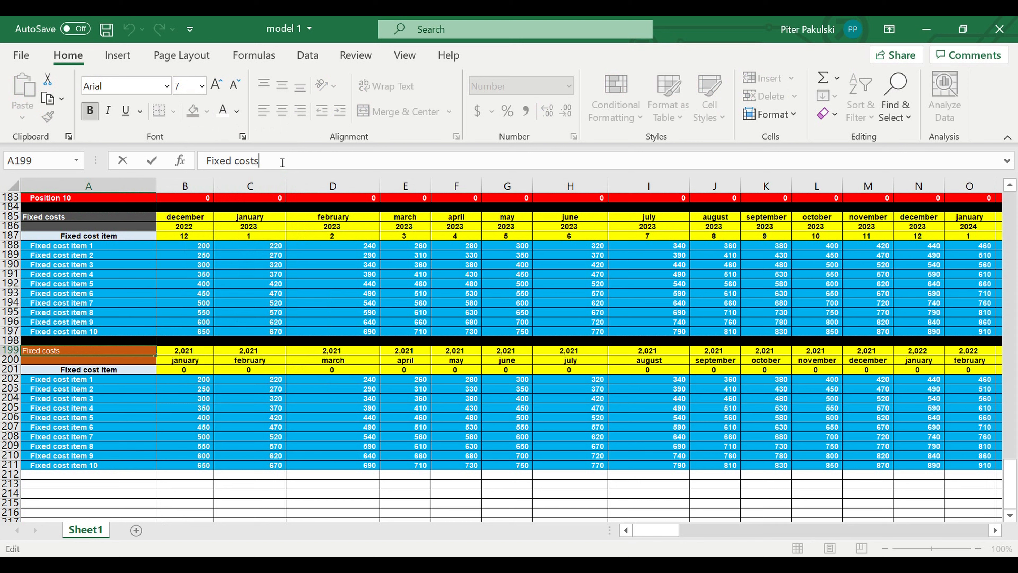
type("+ status + coeff")
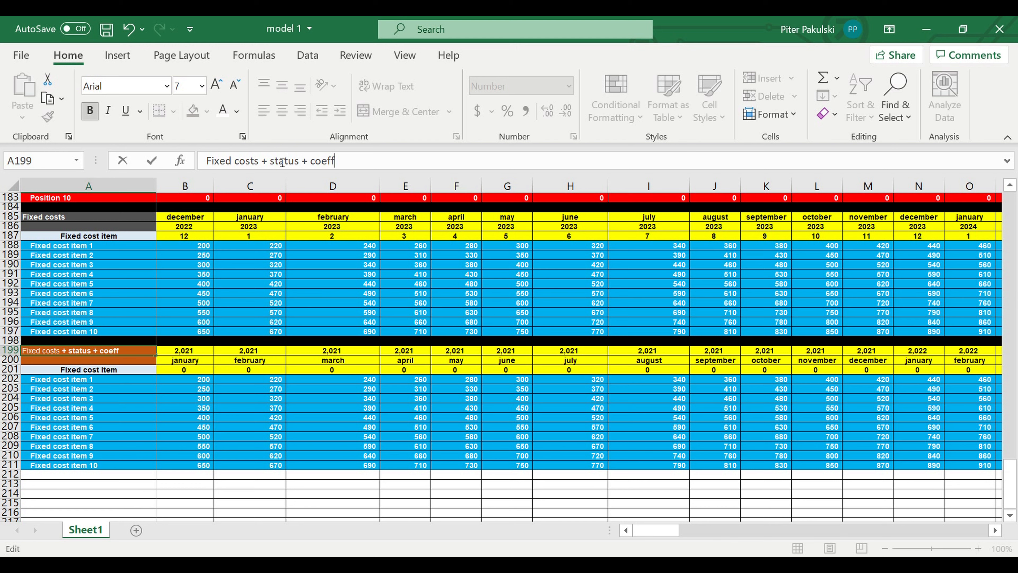
key("Return")
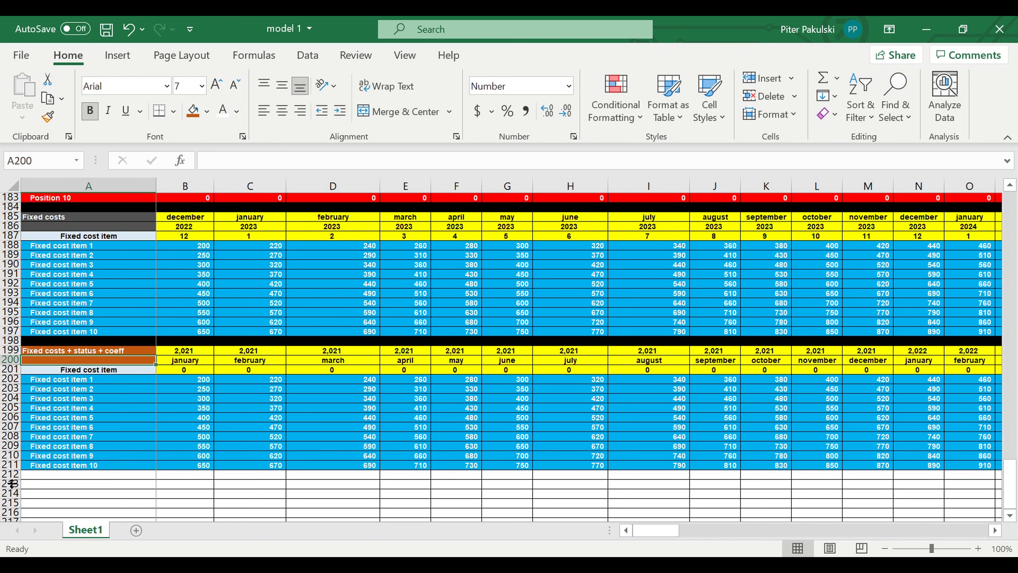
Fill the whole of row 212 black as a separator below the duplicate block
left_click(10, 474)
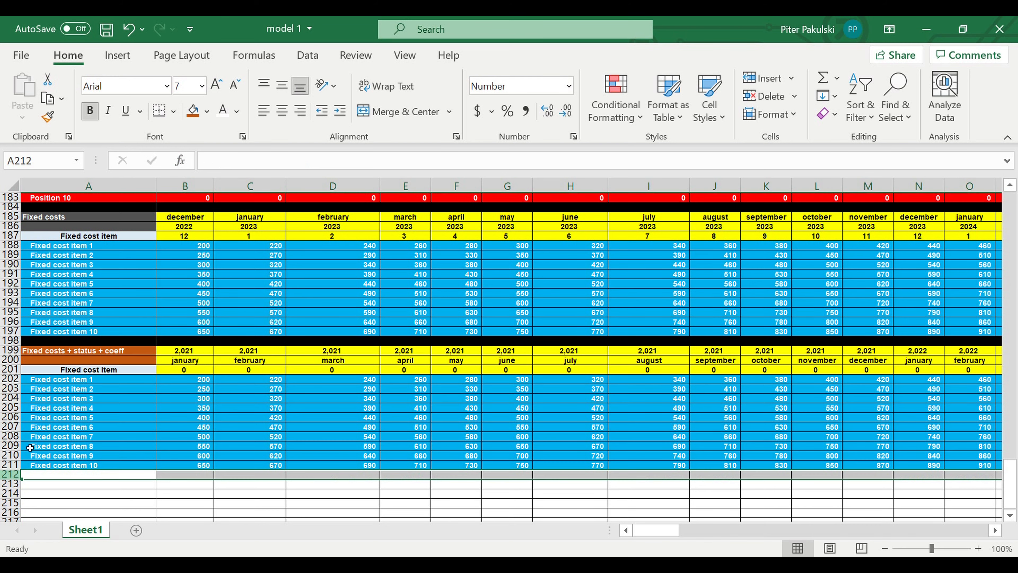
left_click(207, 111)
left_click(206, 151)
left_click(203, 398)
Enter =B185 in B199 to link the duplicate's first month heading to the original block
left_click(183, 352)
type("=")
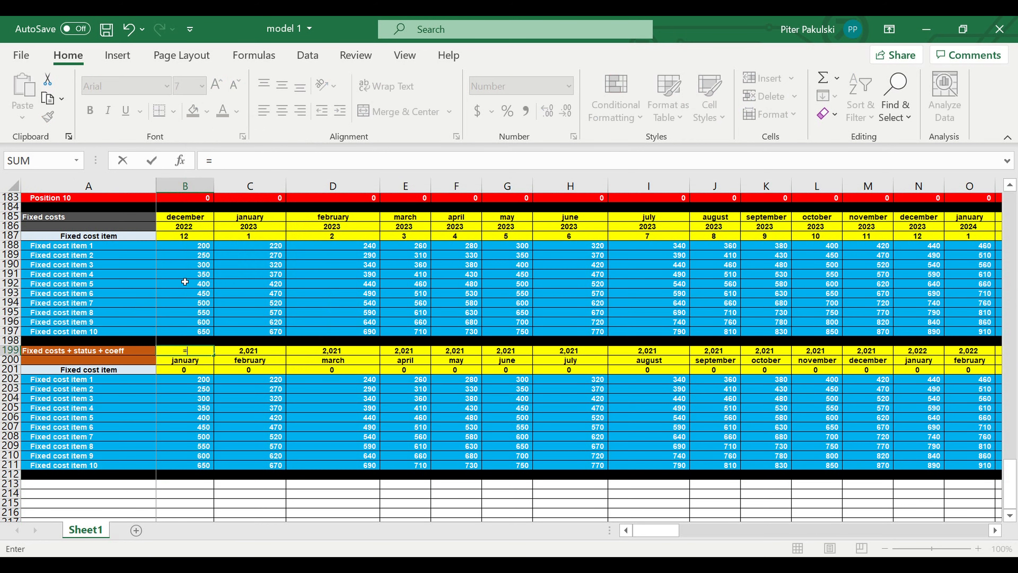
left_click(185, 219)
key("Return")
left_click(194, 350)
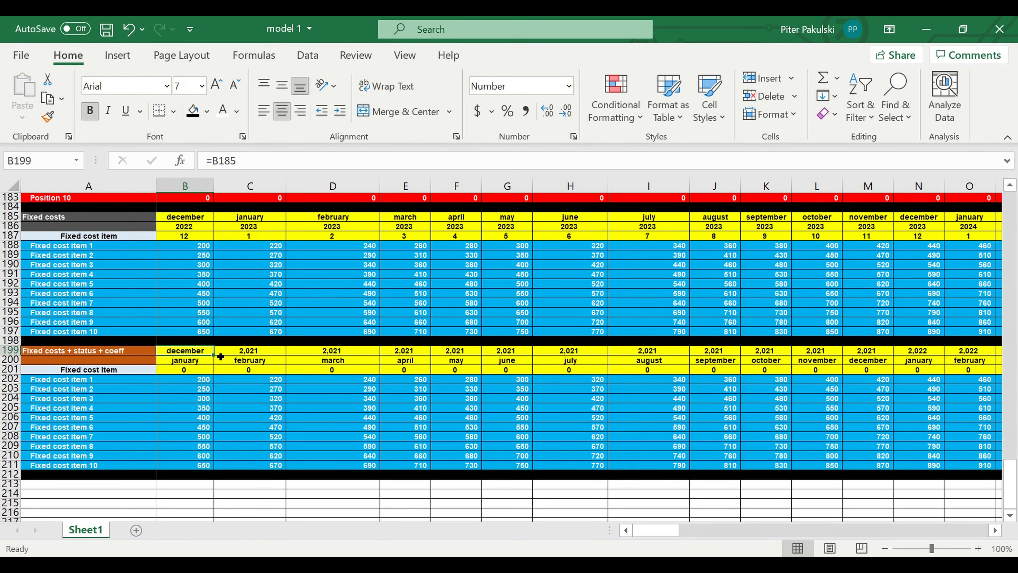
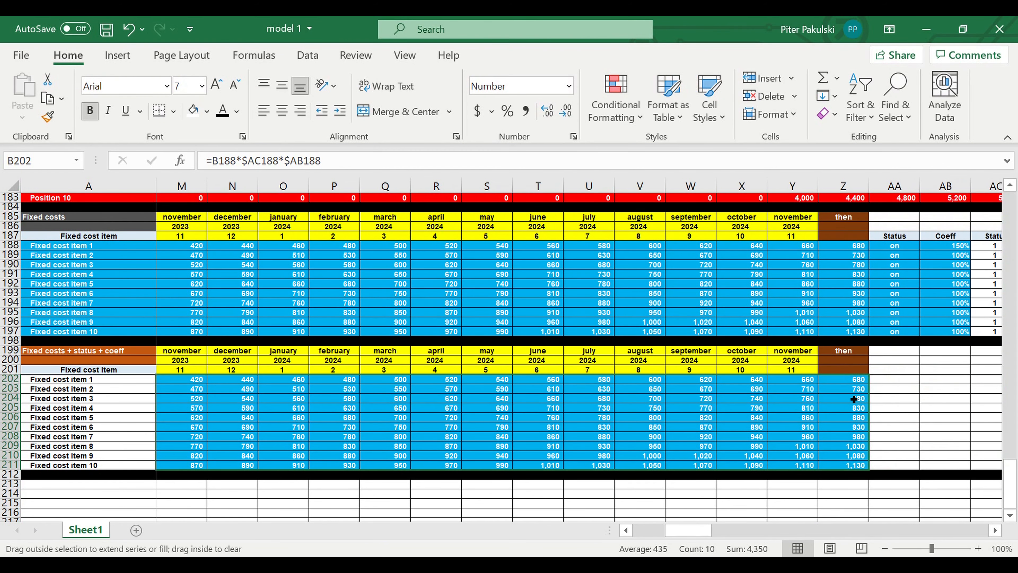
Set Fixed cost item 1's status in AA188 to off to test the calculated block
left_click(901, 387)
left_click(894, 245)
left_click(924, 245)
left_click(882, 268)
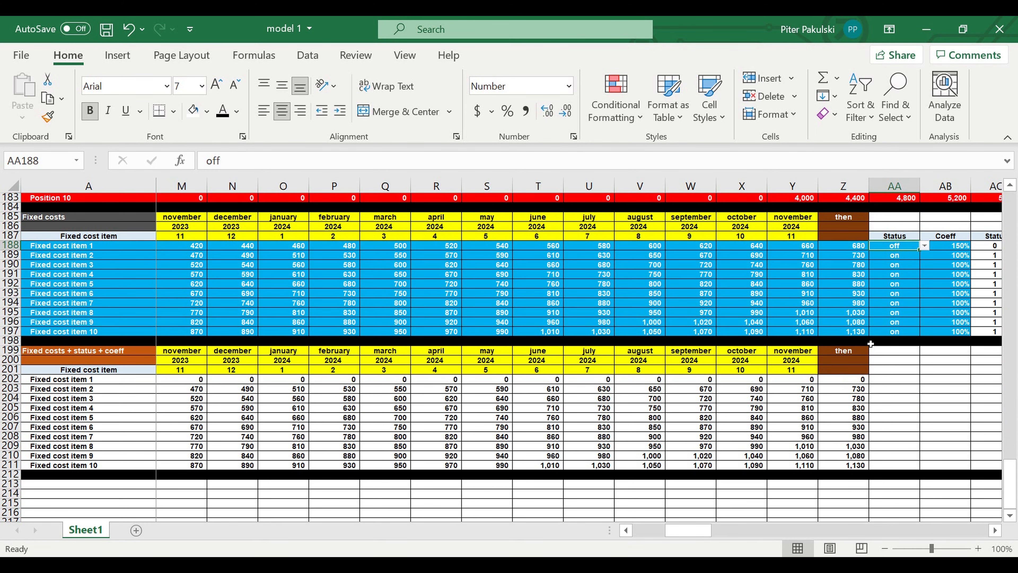
Examine the calculated costs of items 1 and 2 in rows 202 and 203, including the formulas in column Z
left_click_drag(839, 379, 276, 380)
left_click(843, 393)
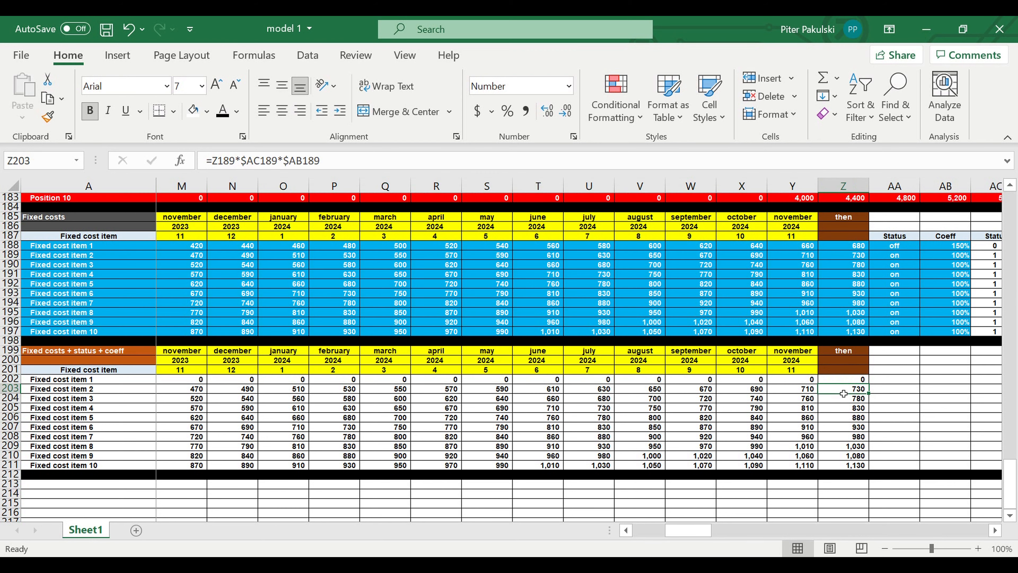
left_click(91, 391)
left_click(841, 382)
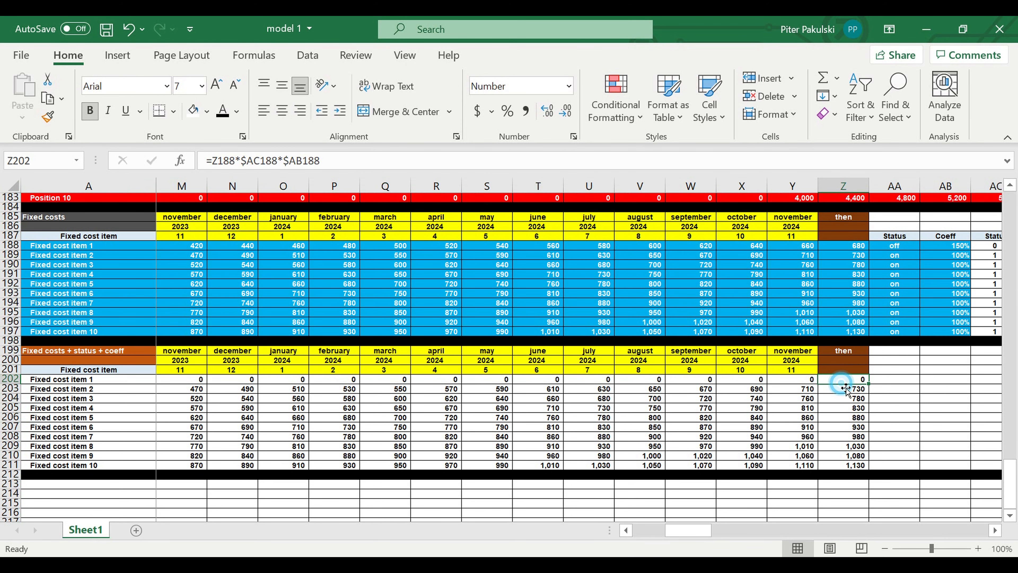
left_click(846, 391)
Test Fixed cost item 2's coefficient in AB189 with 200% and then with 50%
left_click(943, 257)
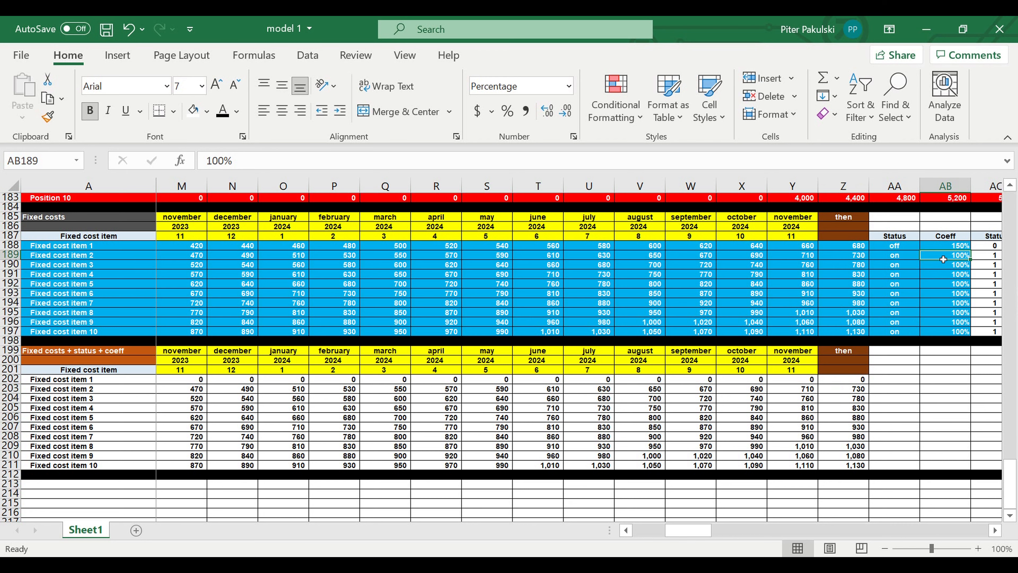
type("200")
key("ctrl+Return")
type("50")
key("Return")
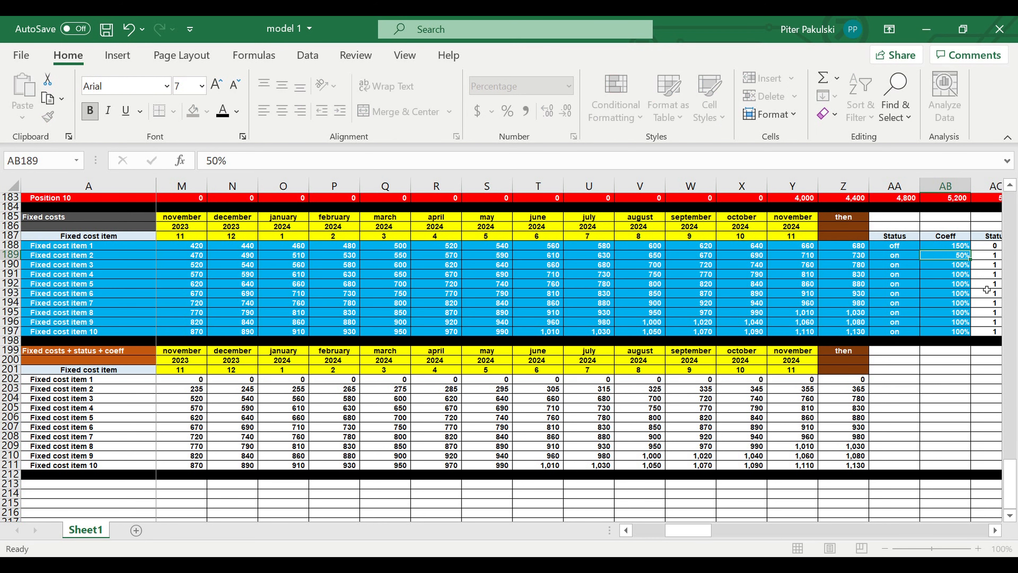
Set Fixed cost item 2's status in AA189 to off and item 1's status in AA188 to on
left_click(959, 255)
left_click(888, 257)
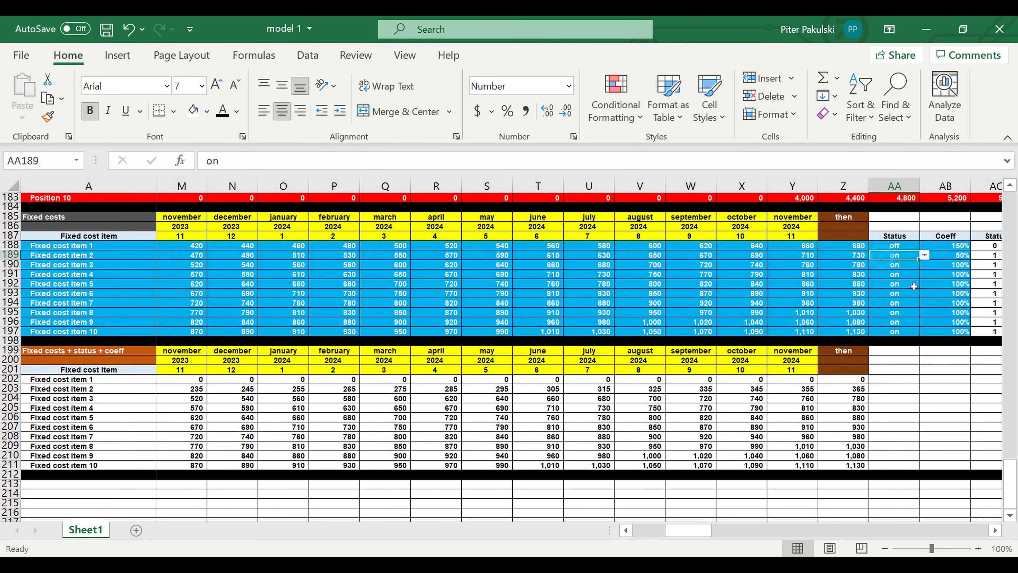
left_click(925, 256)
left_click(907, 279)
left_click(909, 246)
left_click(924, 246)
left_click(922, 256)
key("Return")
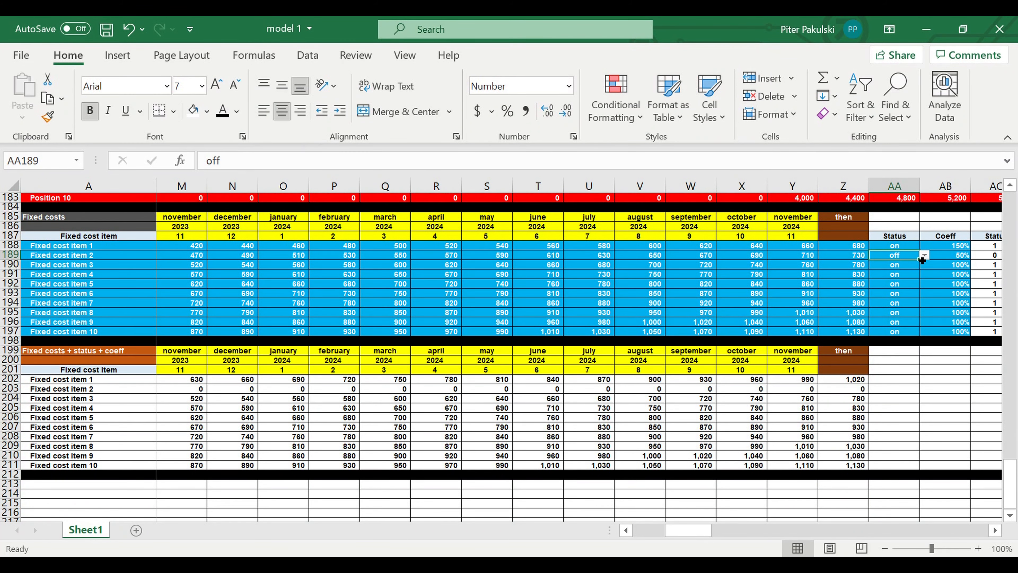
Set item 2's status in AA189 to on and fill 100% from AB192 up through AB188
left_click(924, 255)
left_click(899, 267)
left_click(947, 284)
left_click_drag(971, 289, 967, 246)
left_click(948, 305)
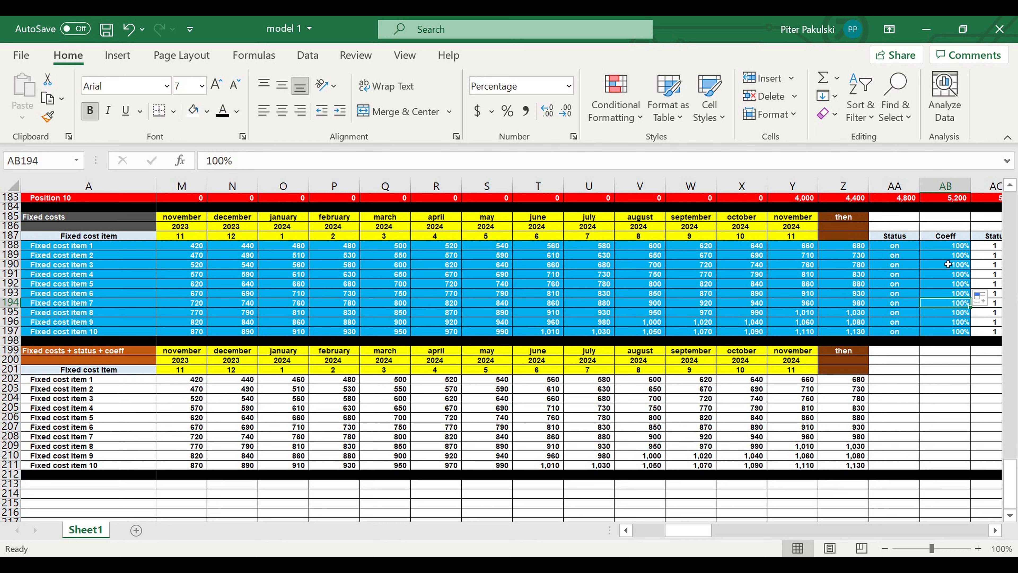
Review the fixed cost amounts, their status and coefficient cells, and the calculated values in B202:H211
left_click_drag(837, 246, 567, 320)
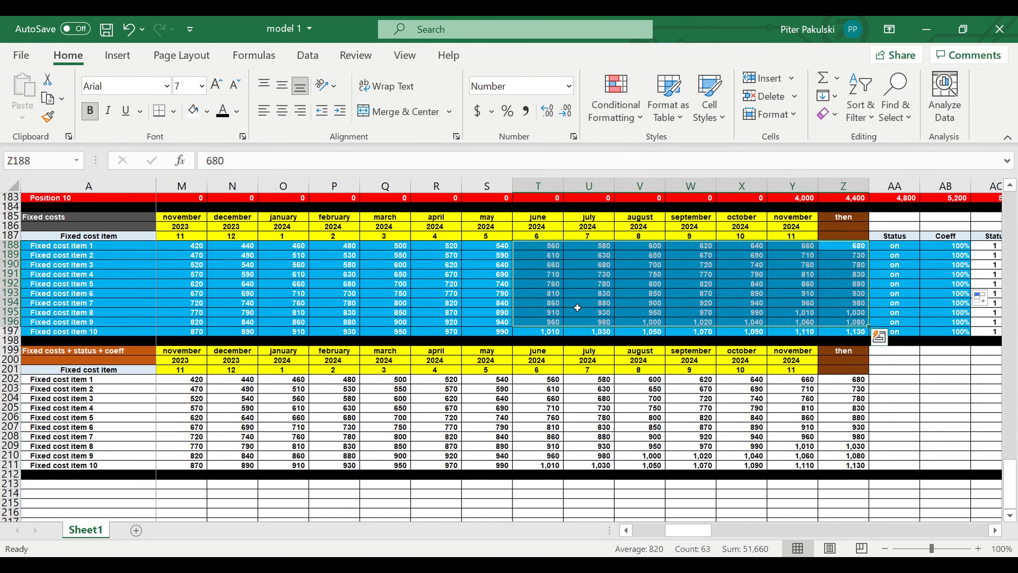
left_click(883, 275)
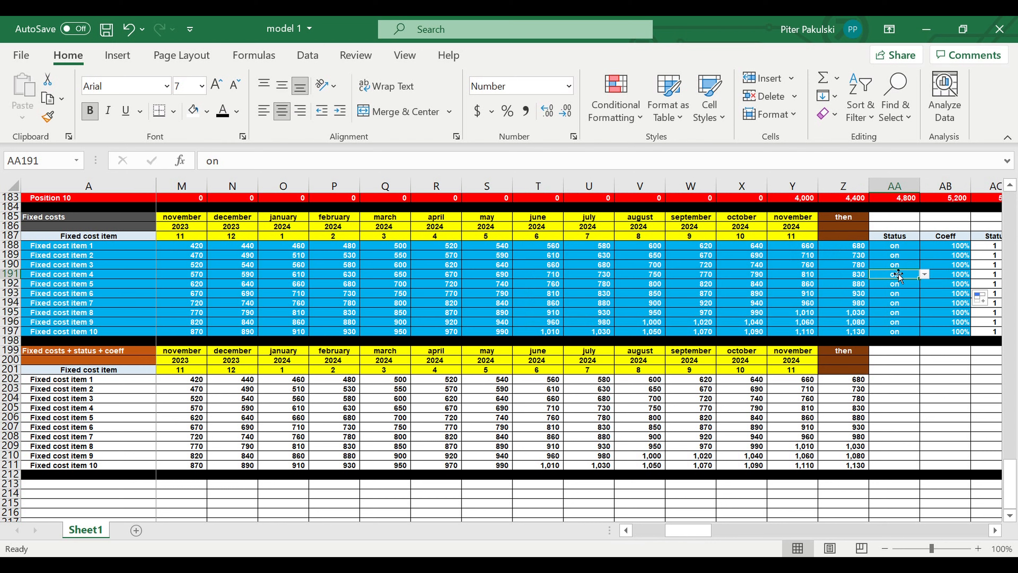
left_click(893, 246)
left_click(924, 256)
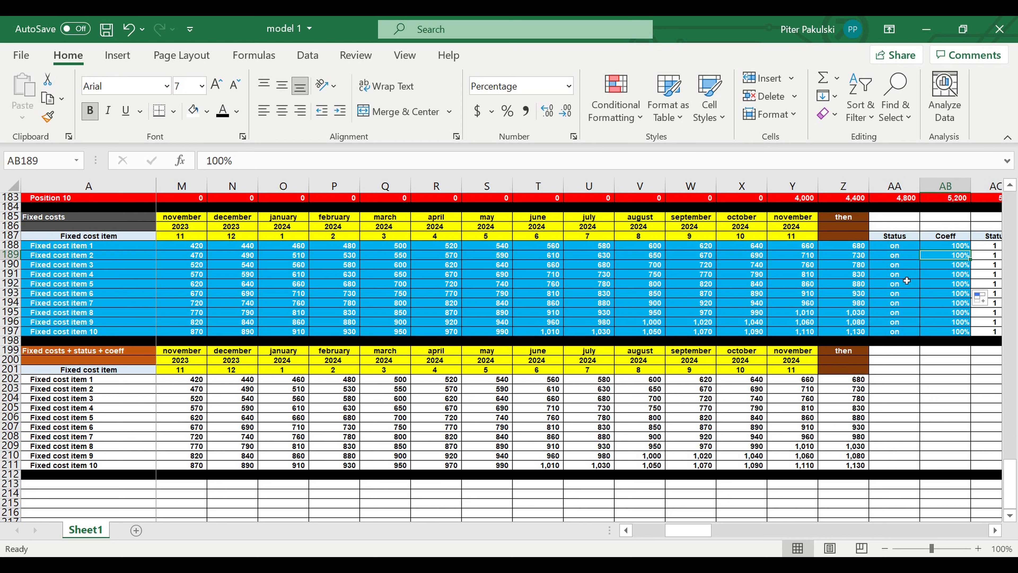
left_click_drag(680, 535, 607, 530)
scroll(281, 413, "up", 8)
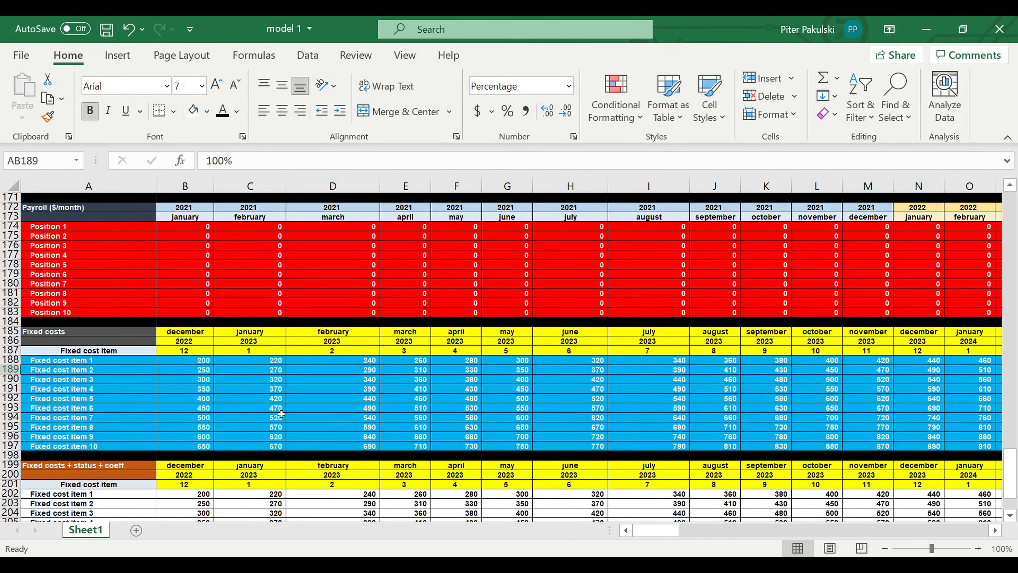
scroll(281, 413, "down", 4)
scroll(281, 413, "down", 1)
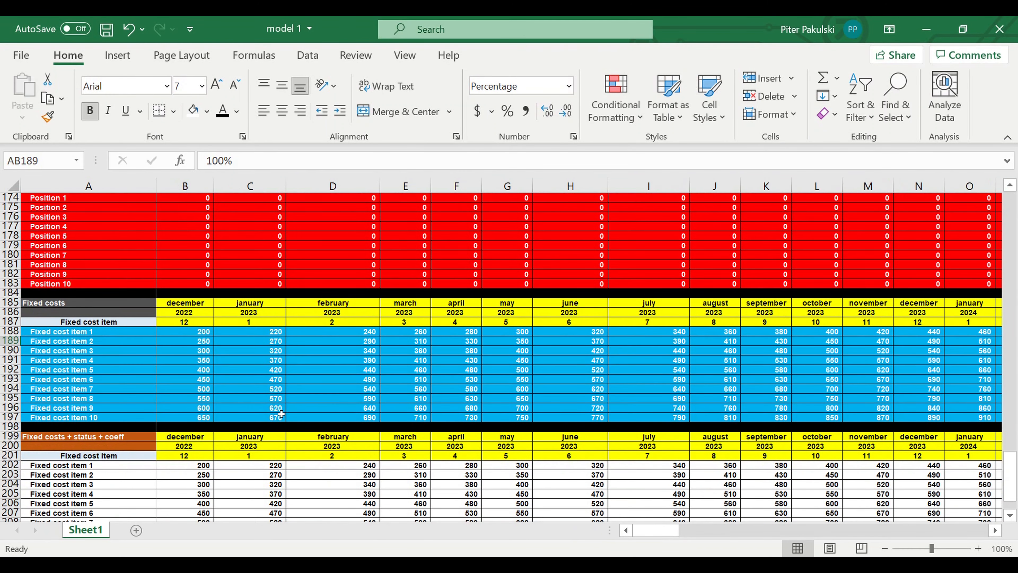
scroll(281, 413, "down", 2)
left_click_drag(184, 410, 599, 494)
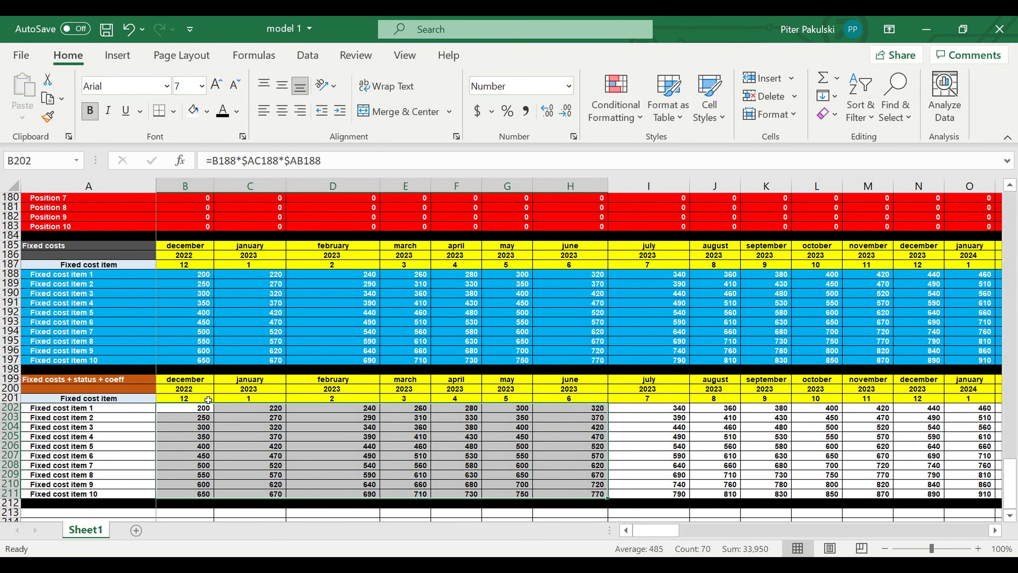
Copy the dark payroll header rows 172:173 and paste them at row 213, below the black separator
scroll(212, 395, "up", 1)
scroll(212, 395, "up", 10)
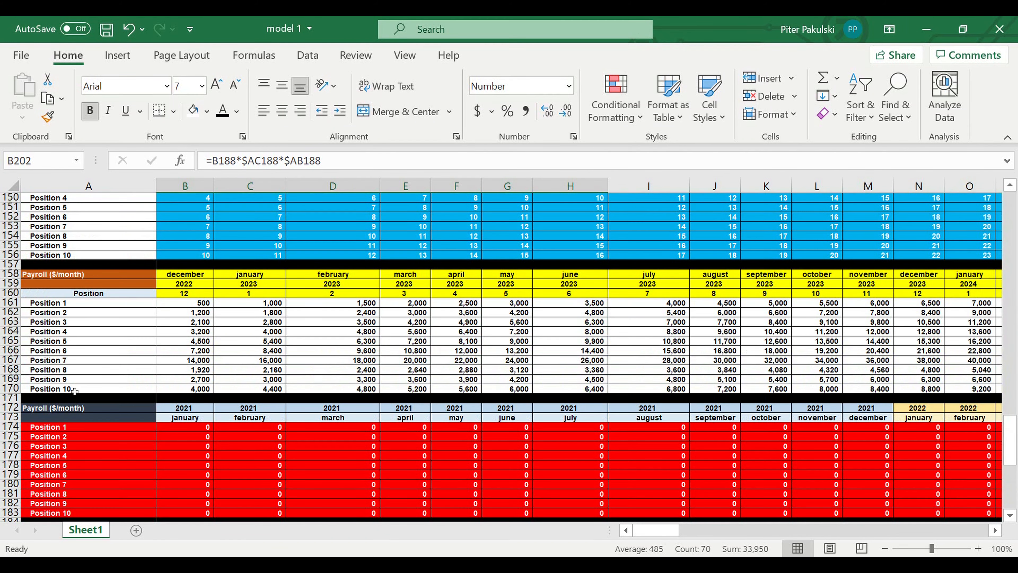
left_click_drag(15, 407, 16, 417)
key("ctrl+c")
scroll(60, 417, "down", 10)
left_click(14, 512)
key("ctrl+v")
Link the pasted header's first year cell, B213, to the matching year heading above with a reference formula
type("=")
left_click(181, 352)
key("Return")
Replace the pasted header's title in A213 with Fixed costs ($/month)
scroll(281, 389, "down", 7)
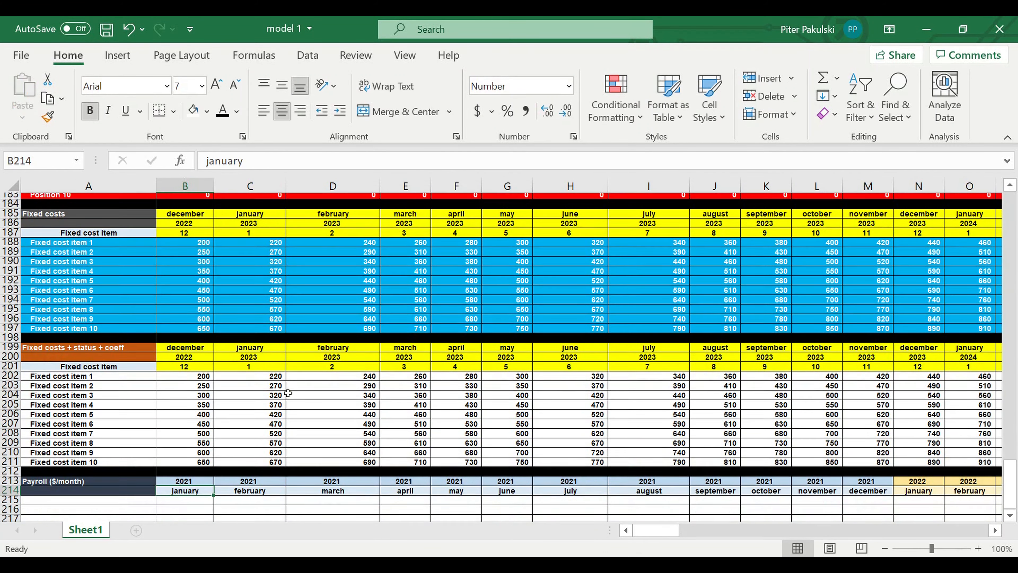
left_click(84, 306)
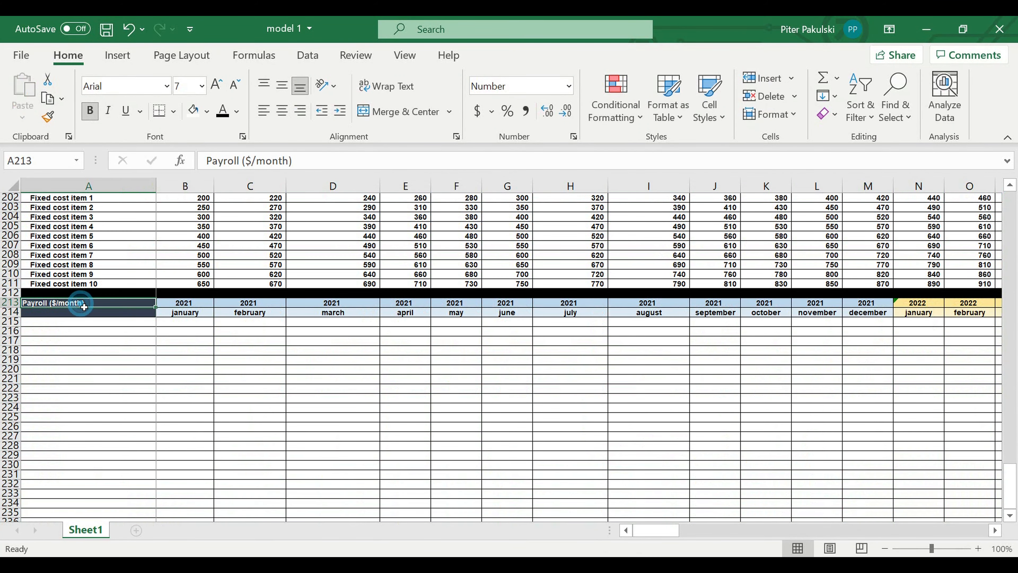
type("Fixed costs ($")
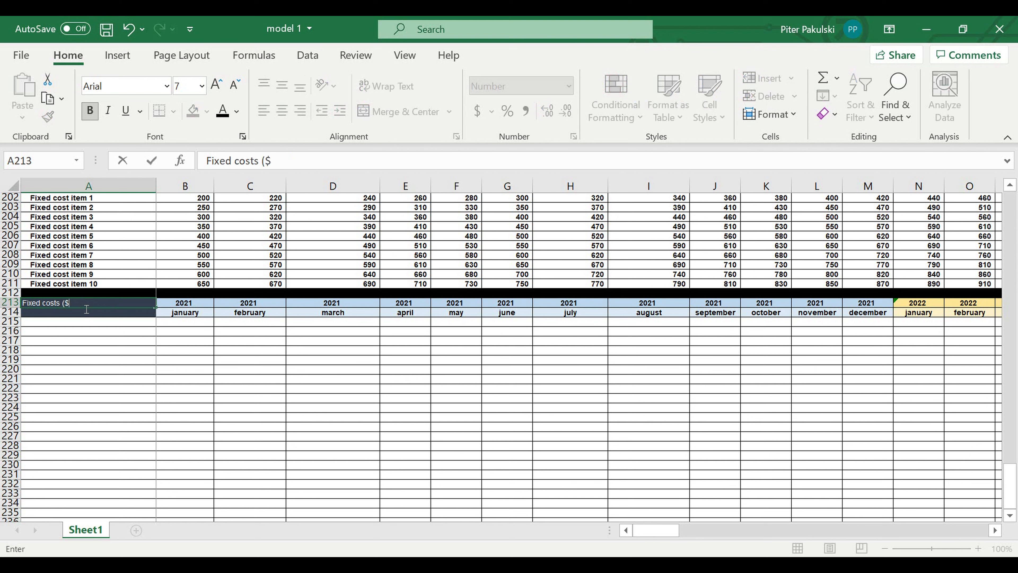
type("?")
key("BackSpace")
type("/month(")
key("BackSpace")
type(")")
left_click(75, 358)
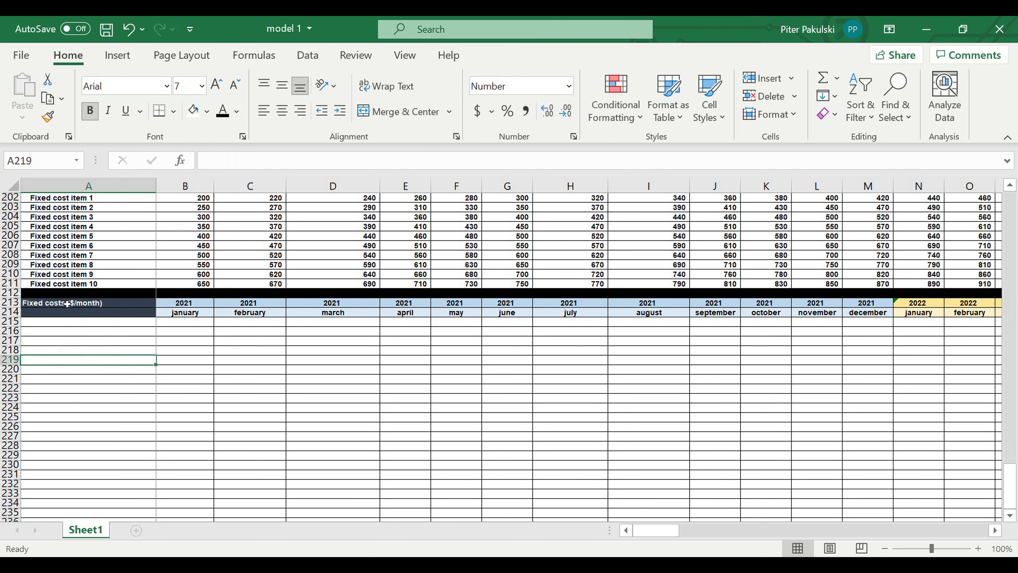
Fill the Fixed costs ($/month) header cell A213:A214 with dark pink from the standard colour palette
left_click(66, 304)
left_click(208, 111)
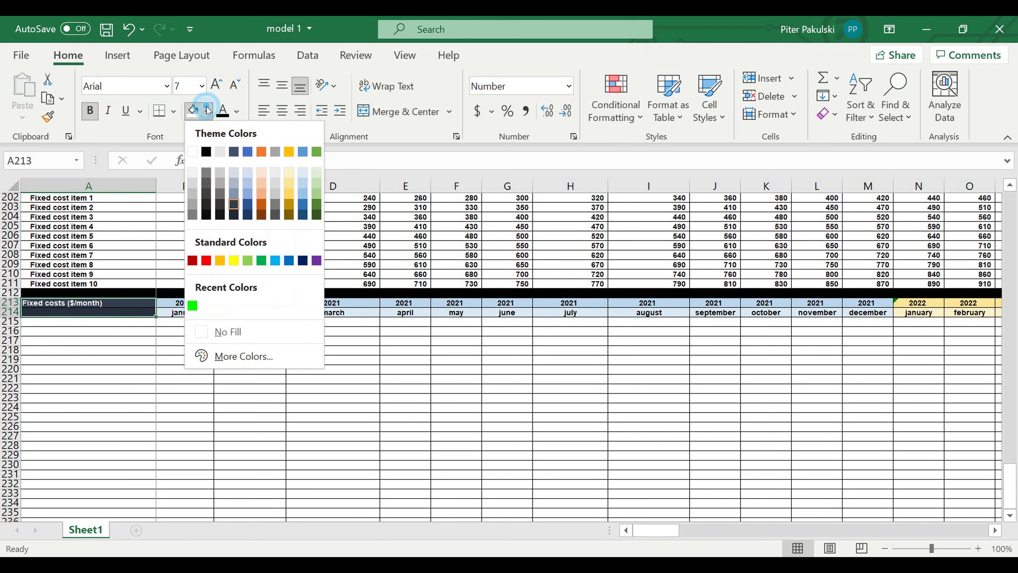
left_click(223, 356)
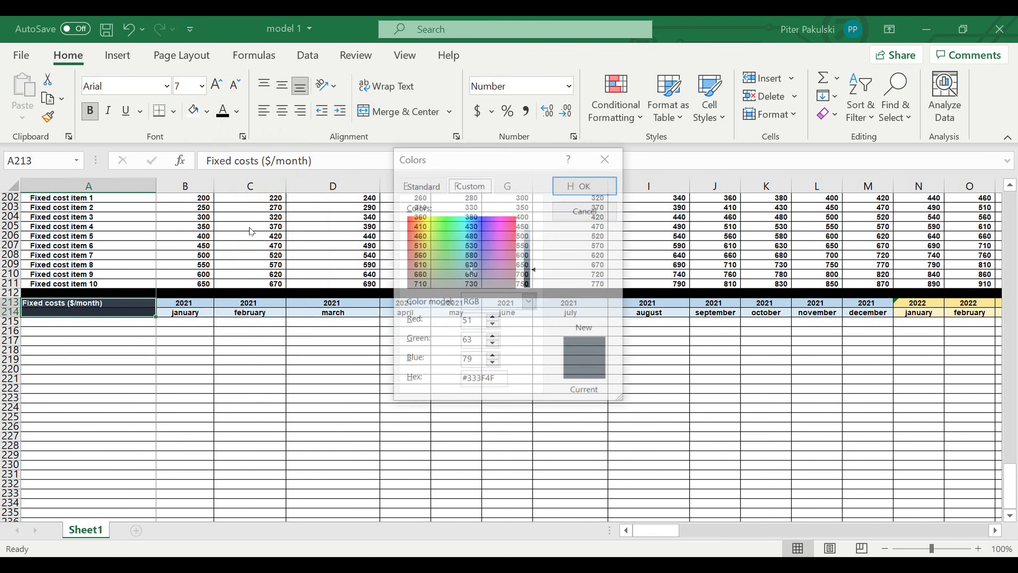
left_click(421, 184)
left_click(476, 285)
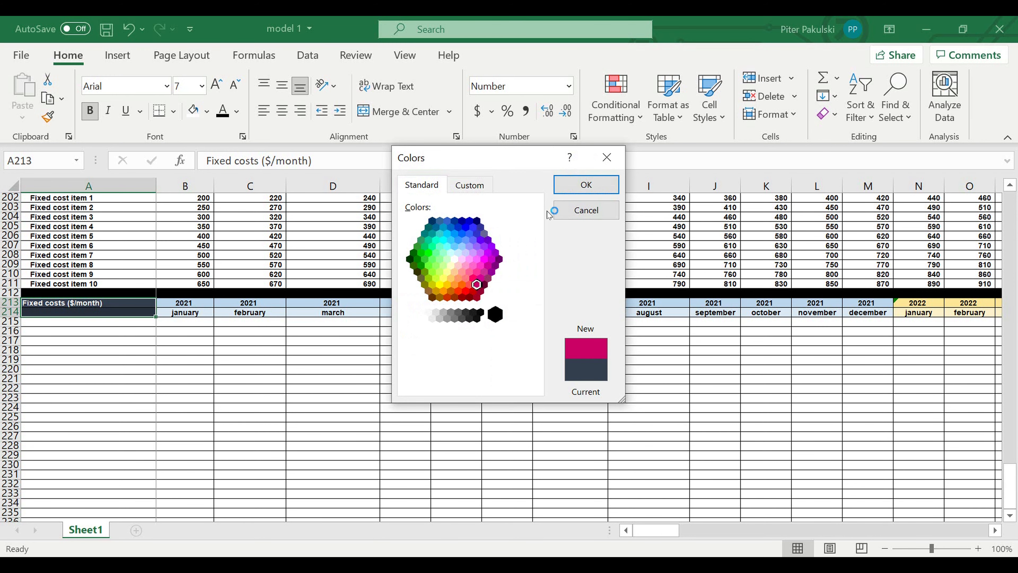
left_click(586, 185)
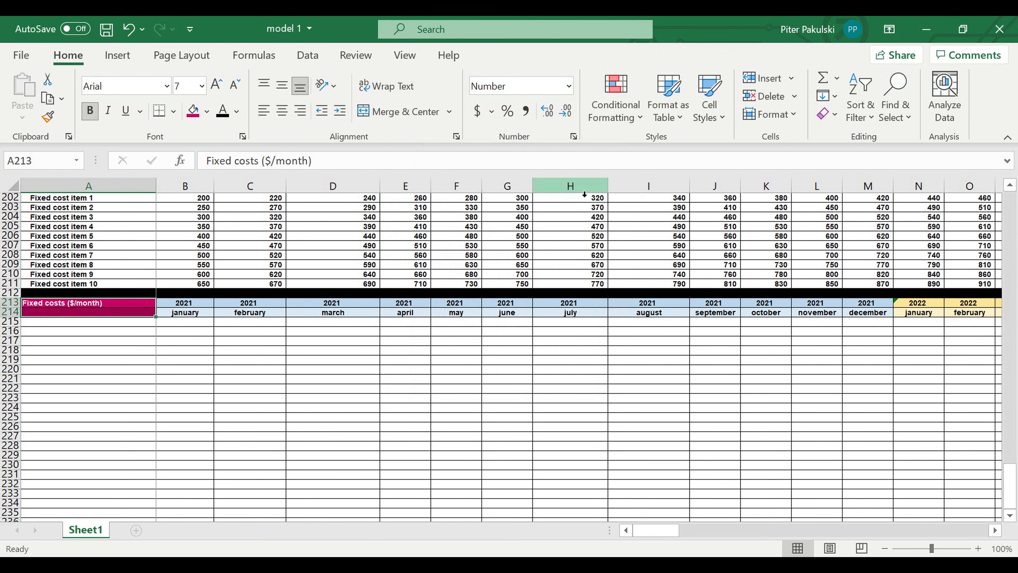
left_click(249, 388)
Link A215 to the first fixed cost name with =A202 and fill the formula down to A224 for all ten items
left_click(140, 325)
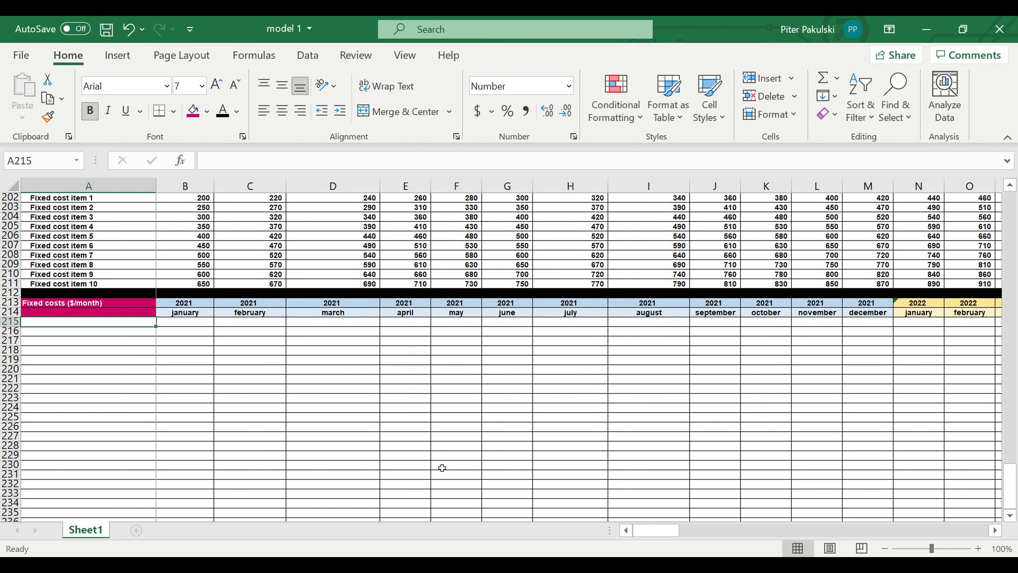
type("=")
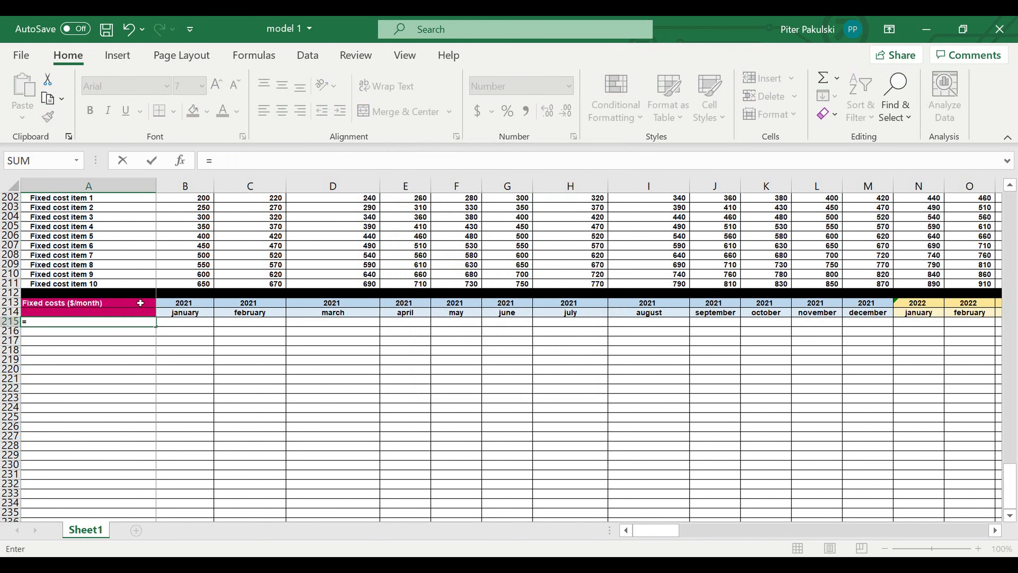
scroll(95, 260, "up", 2)
scroll(95, 260, "up", 1)
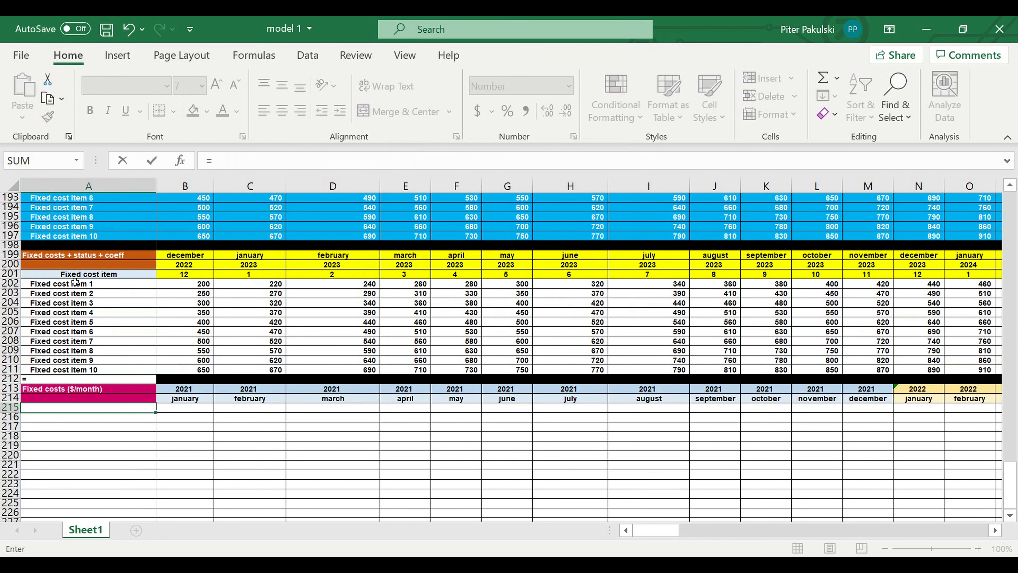
left_click(76, 287)
key("Return")
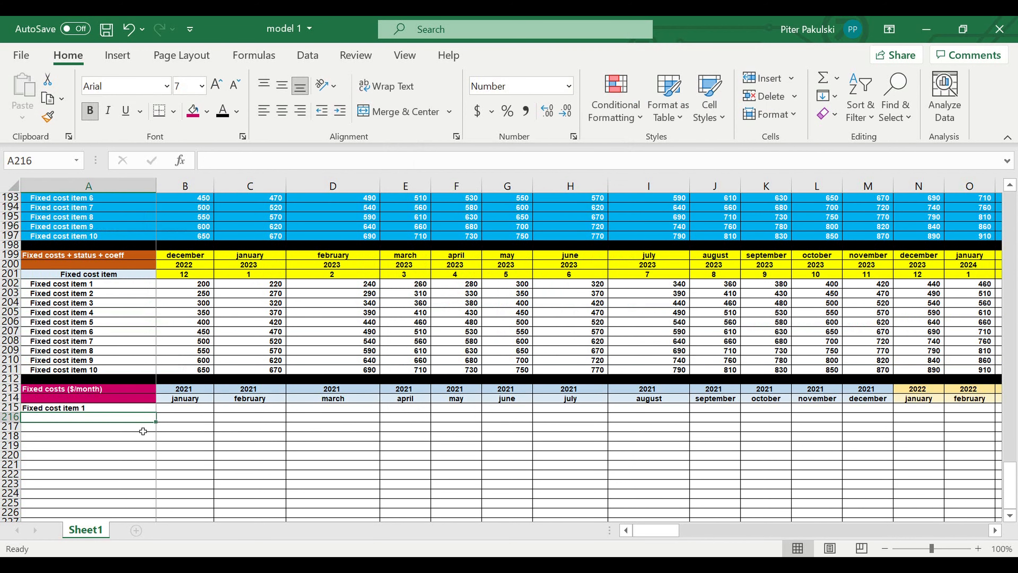
left_click(105, 440)
left_click(111, 409)
scroll(178, 394, "down", 3)
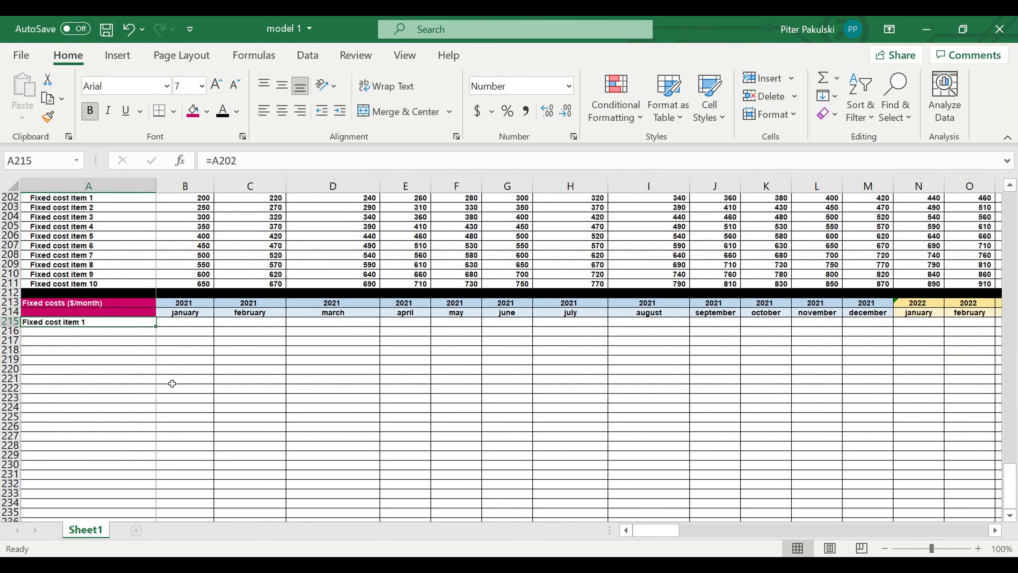
left_click_drag(158, 330, 154, 409)
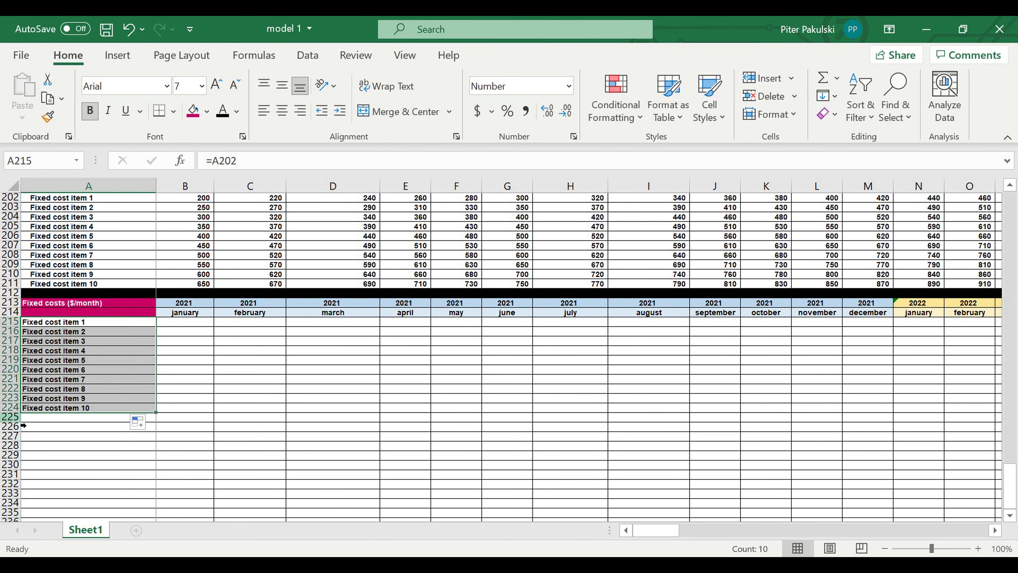
Fill the whole of row 225 with black as a separator below the fixed cost items
left_click(10, 417)
left_click(207, 111)
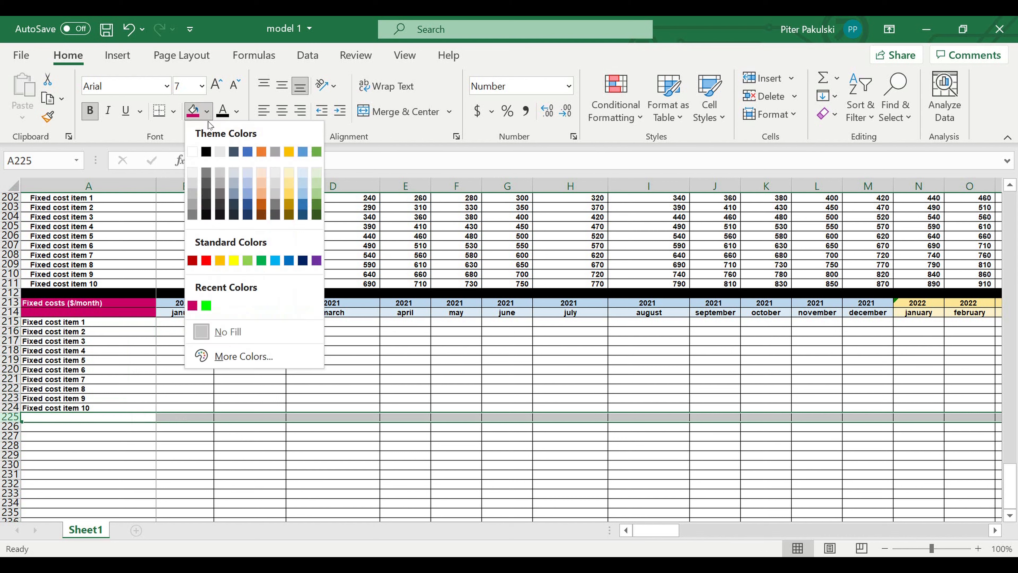
left_click(206, 151)
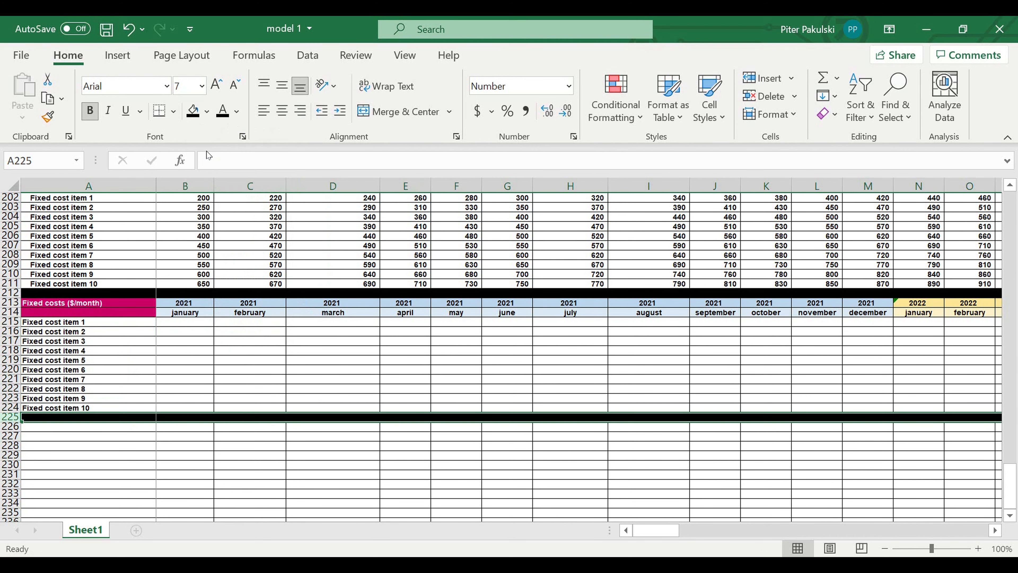
left_click(114, 352)
Increase the indent of the fixed cost item names in A215:A224
left_click_drag(86, 322, 86, 408)
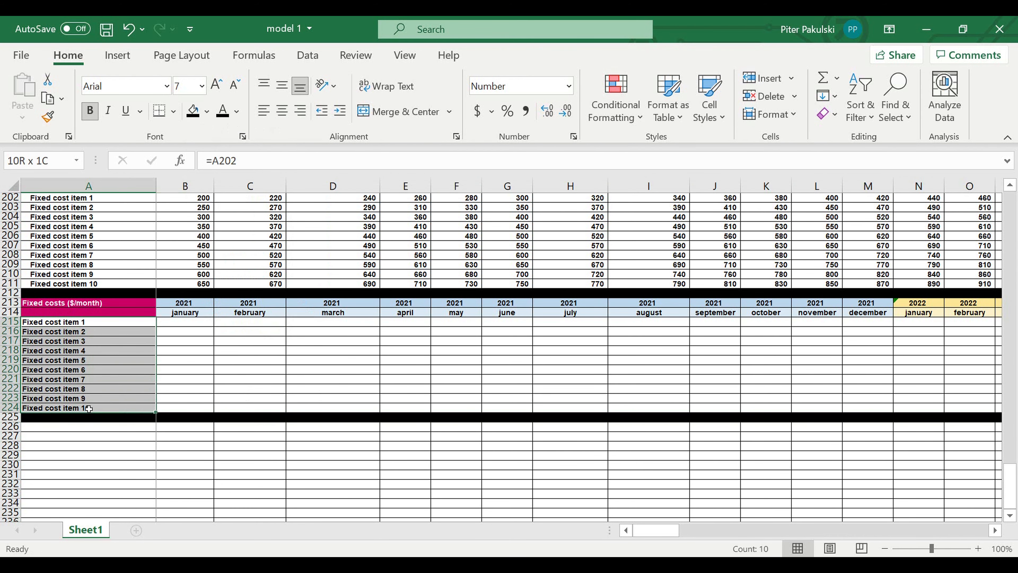
left_click(342, 111)
left_click(271, 333)
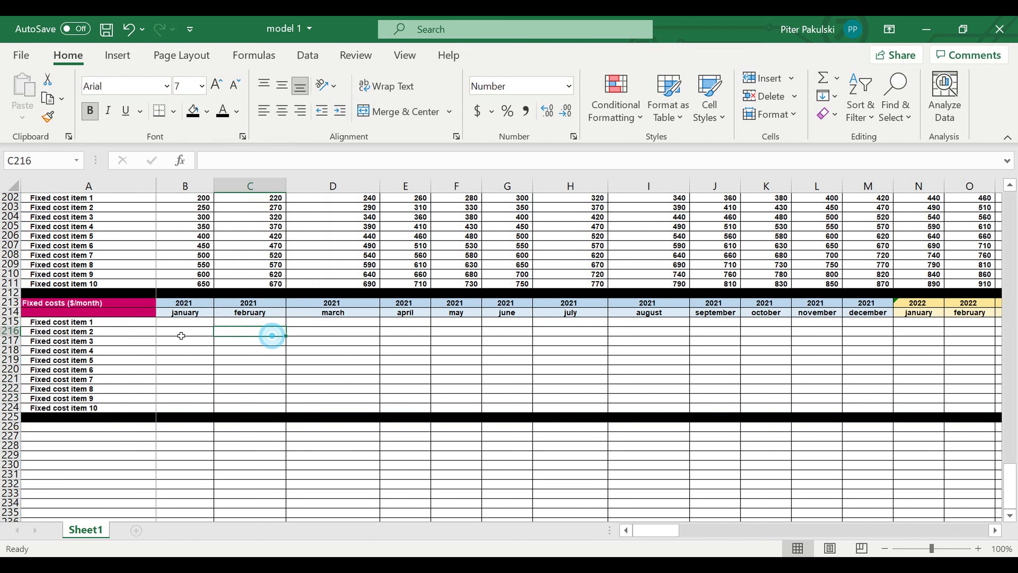
Start an IF formula in B215 that references the first month of Operating activity (0-1-2-3), cell B25
left_click(183, 323)
type("=if")
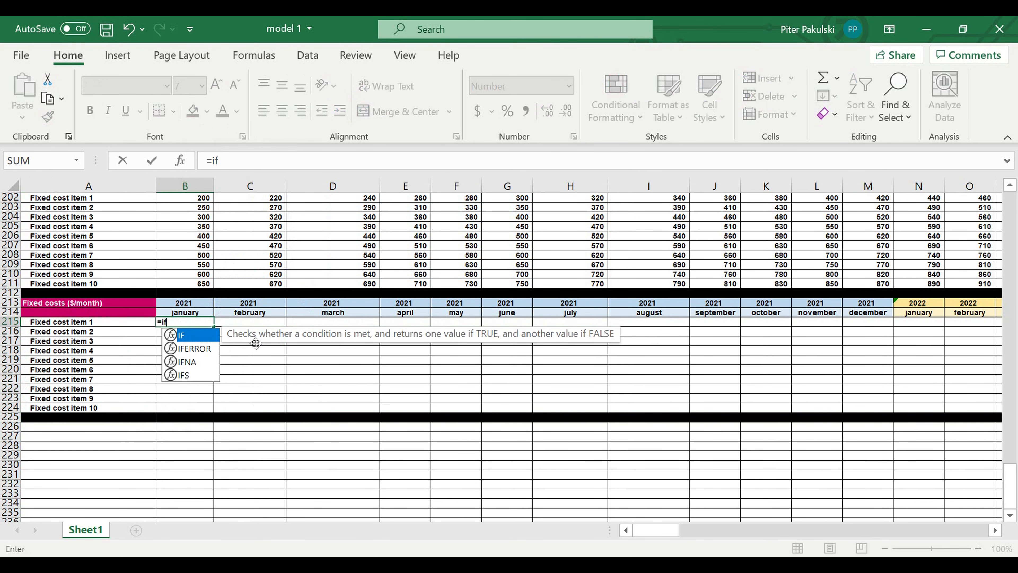
type("(")
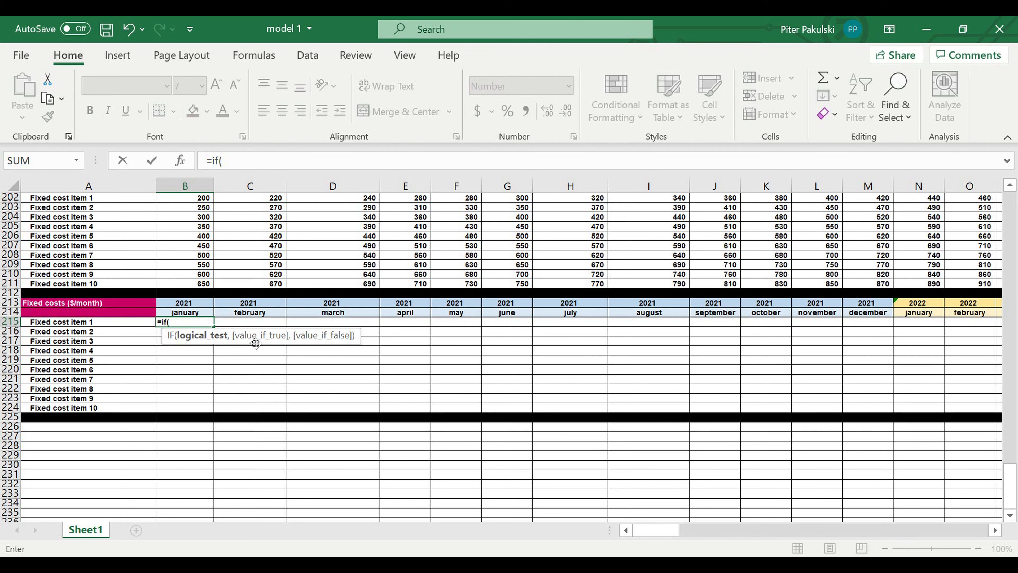
left_click(230, 163)
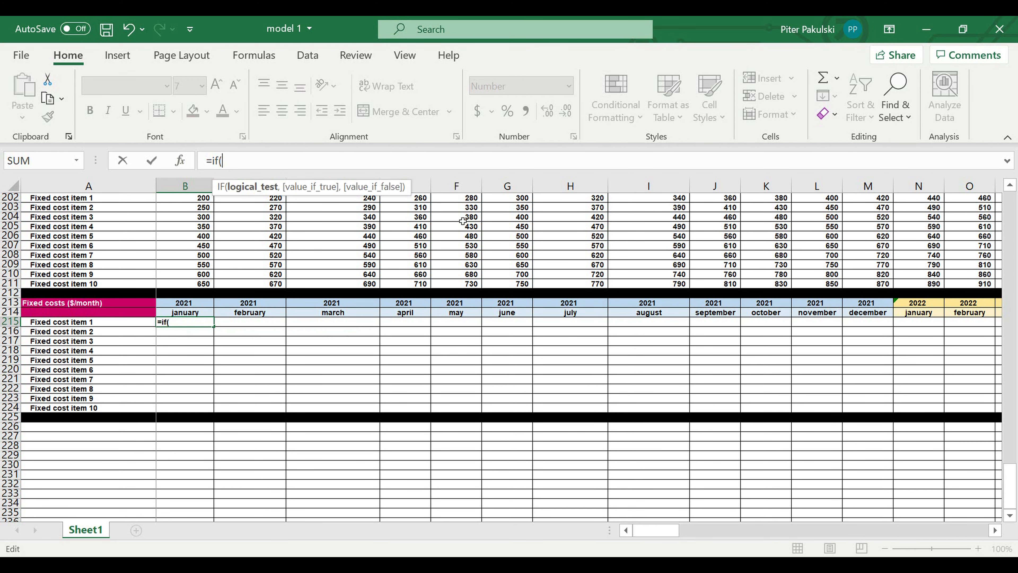
left_click_drag(1010, 481, 1008, 182)
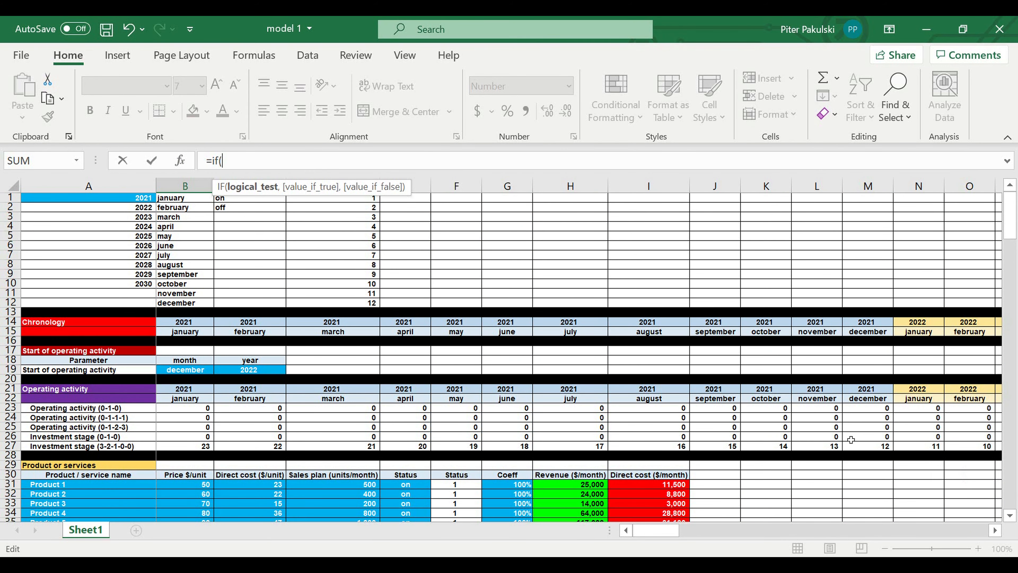
left_click(179, 427)
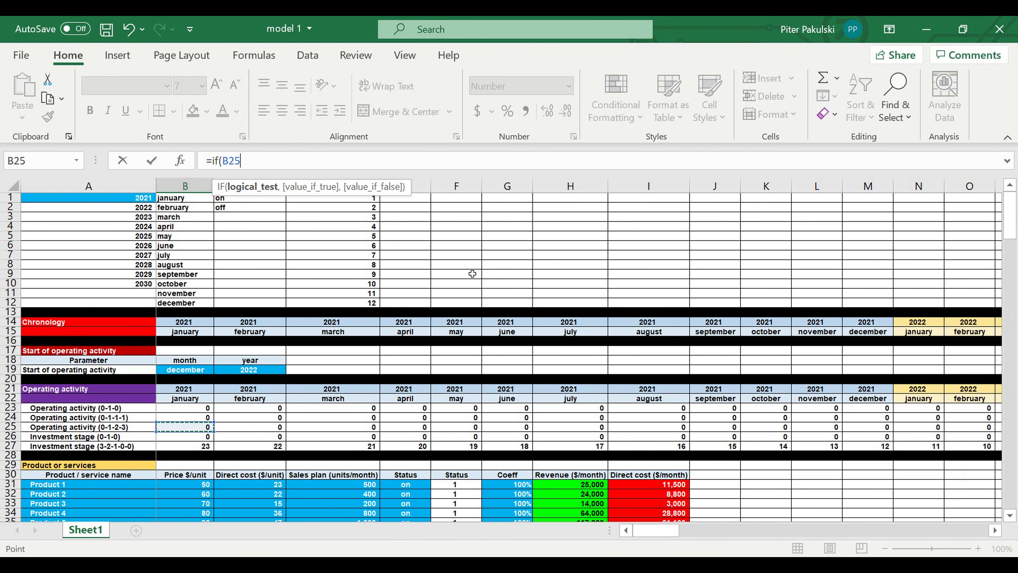
Lock the reference's row and complete the first condition as =if(B$25=0,0, after checking the operating activity values in further months
left_click(995, 531)
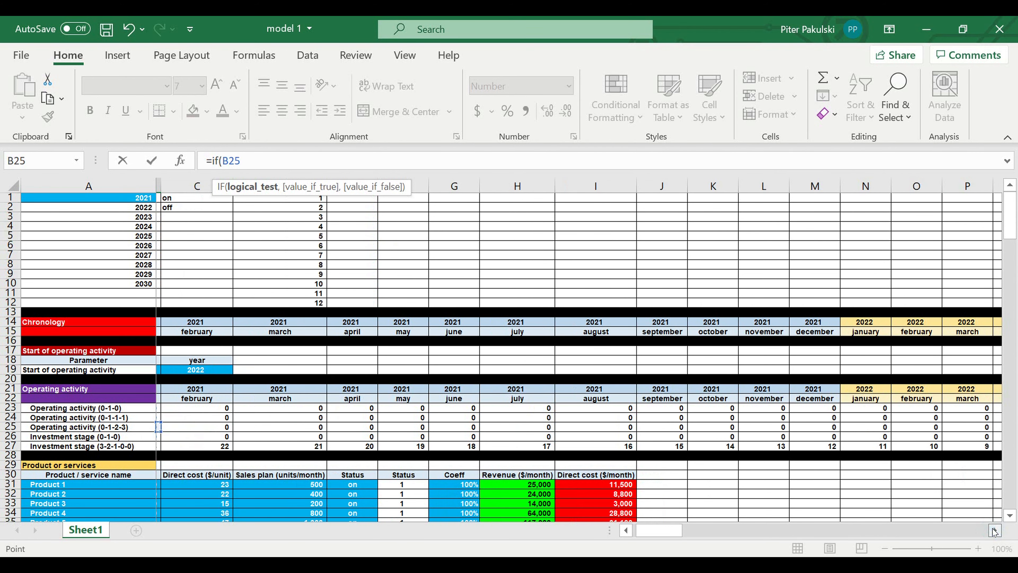
left_click(995, 530)
left_click(995, 530)
left_click(994, 530)
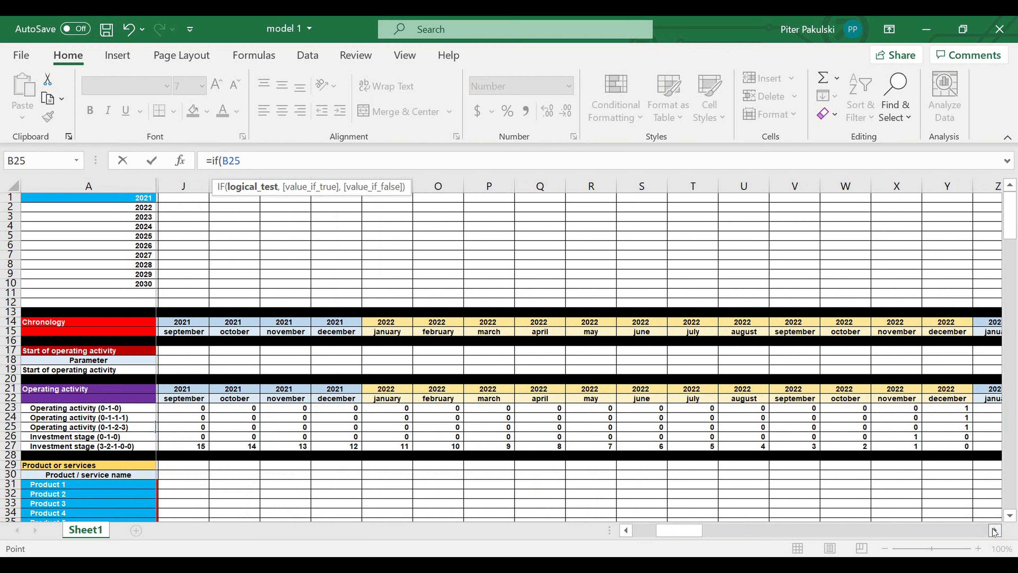
left_click(994, 530)
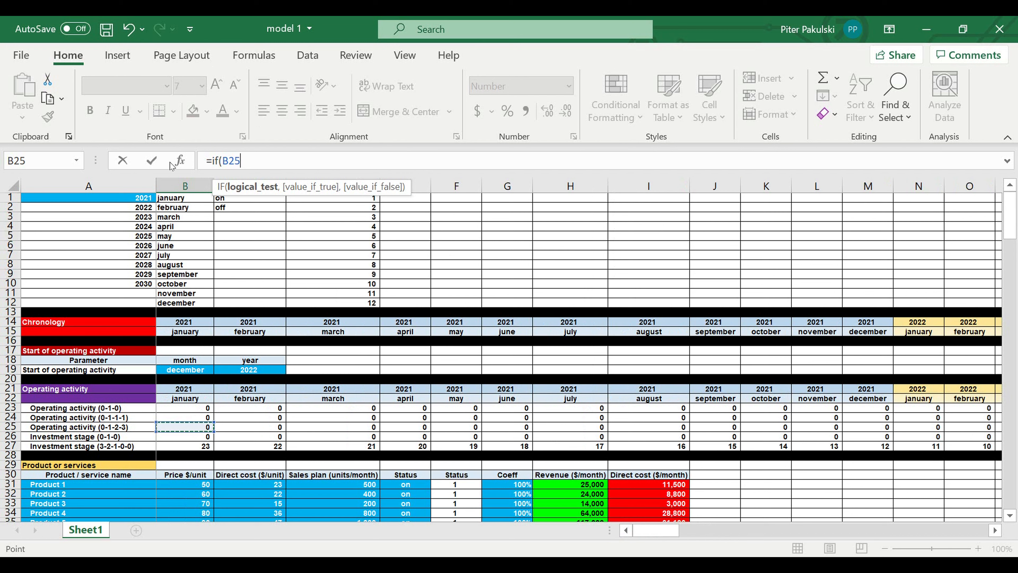
left_click(229, 163)
type("$")
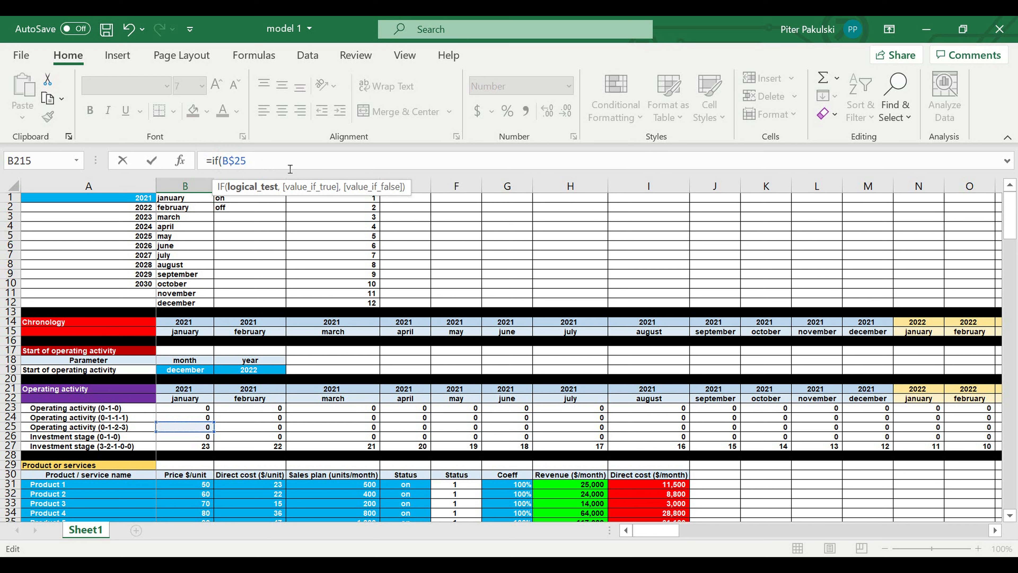
left_click(278, 171)
type("=0,")
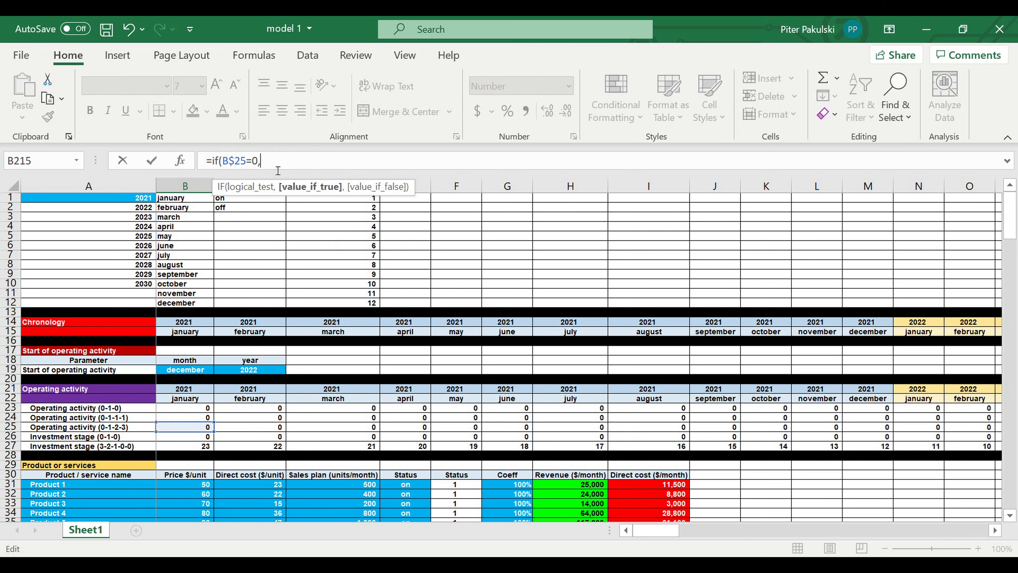
type("0,")
Append a copy of the IF fragment as a nested condition and change its test to B$25=1
left_click_drag(270, 161, 217, 165)
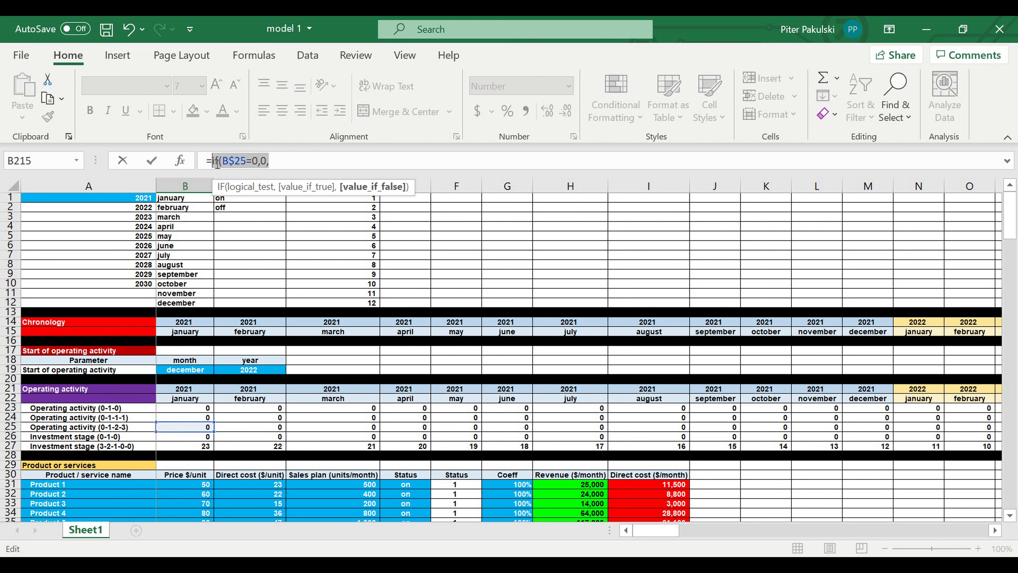
key("ctrl+c")
left_click(301, 165)
key("ctrl+v")
left_click_drag(315, 165, 318, 161)
type("1")
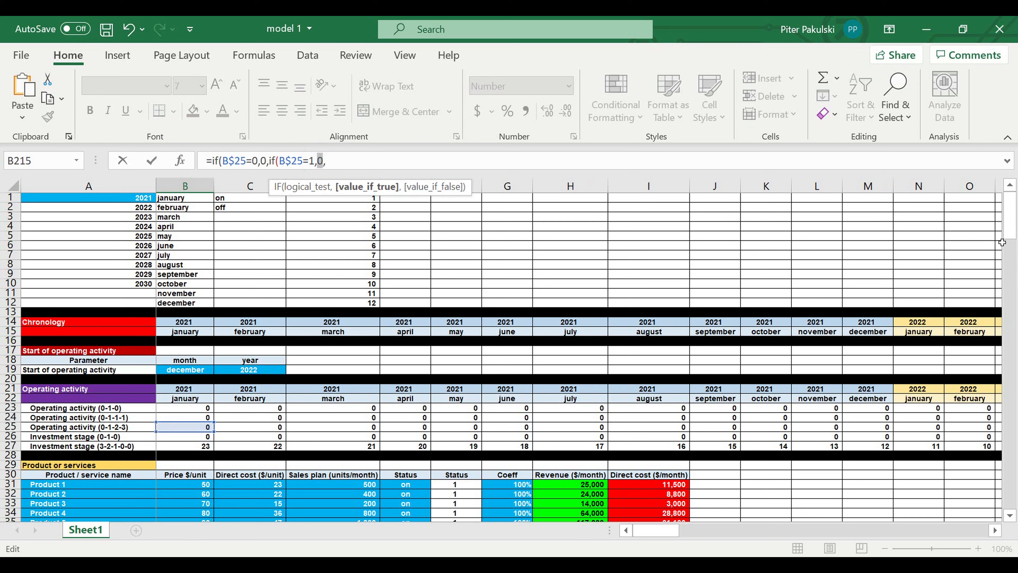
Replace the nested condition's true value with $B202, the first monthly amount of Fixed cost item 1, keeping its column locked
left_click_drag(1011, 217, 1017, 472)
left_click_drag(1010, 219, 1010, 343)
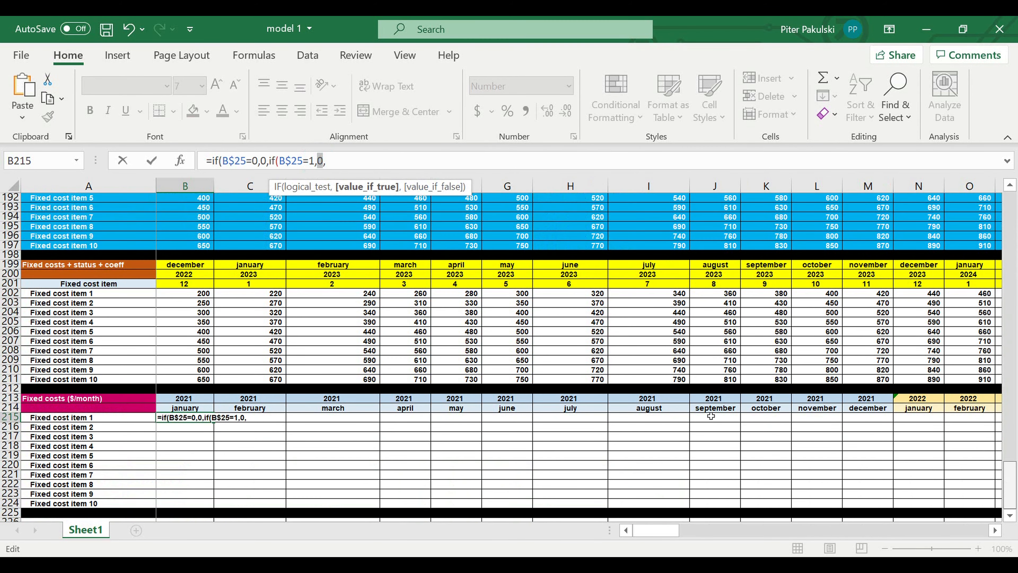
left_click(178, 296)
left_click(317, 161)
type("$B202")
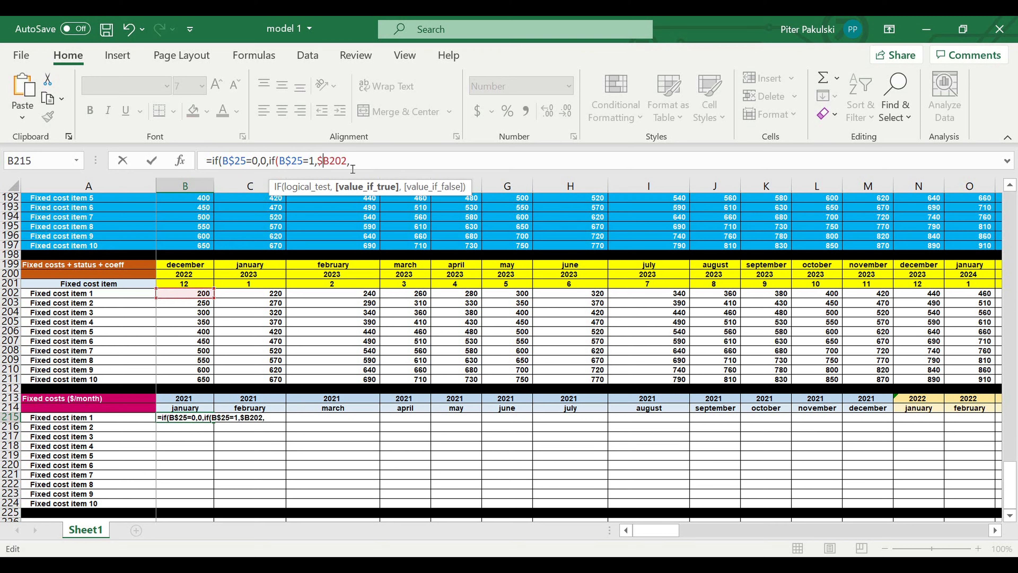
left_click(353, 168)
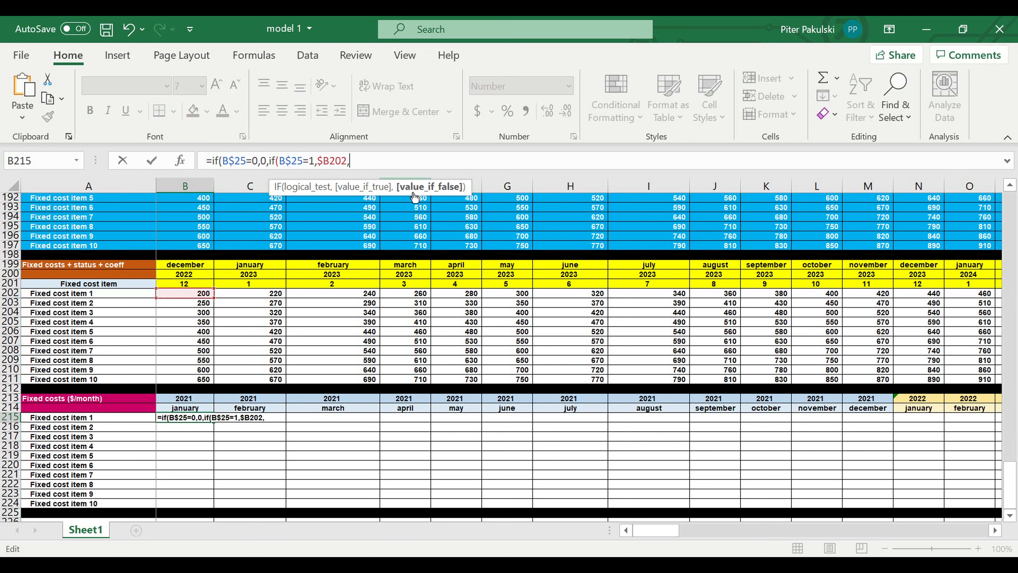
Enlarge the formula editing area and append copies of the fragment if(B$25=1,$B202, until the formula holds 25 of them
left_click_drag(506, 176, 506, 231)
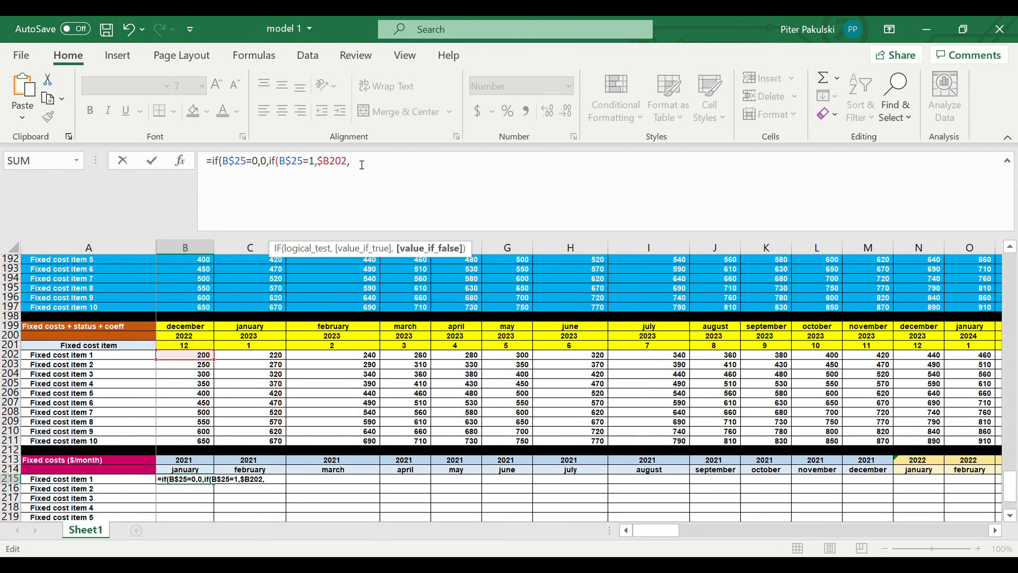
left_click_drag(350, 161, 276, 161)
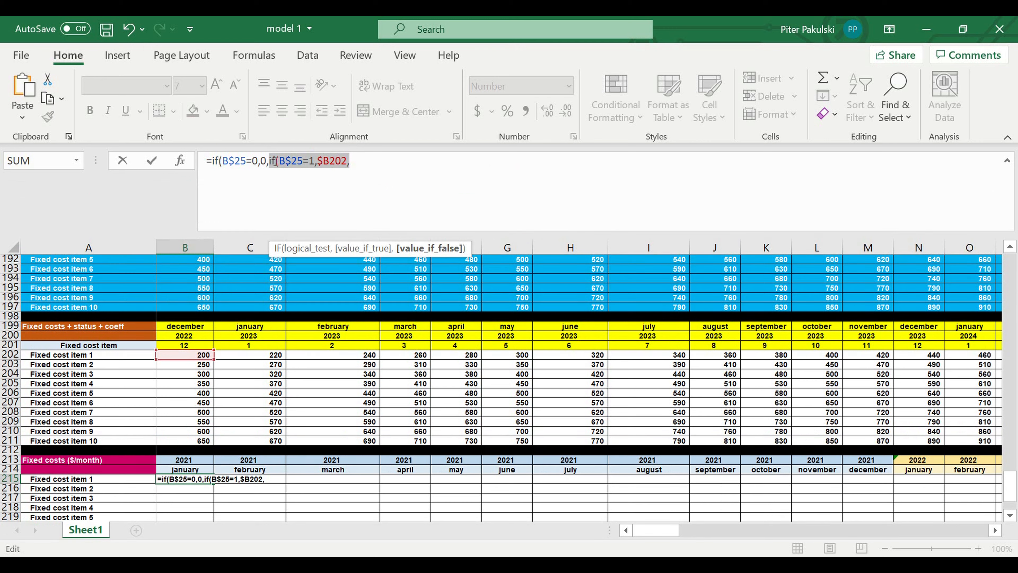
key("ctrl+c")
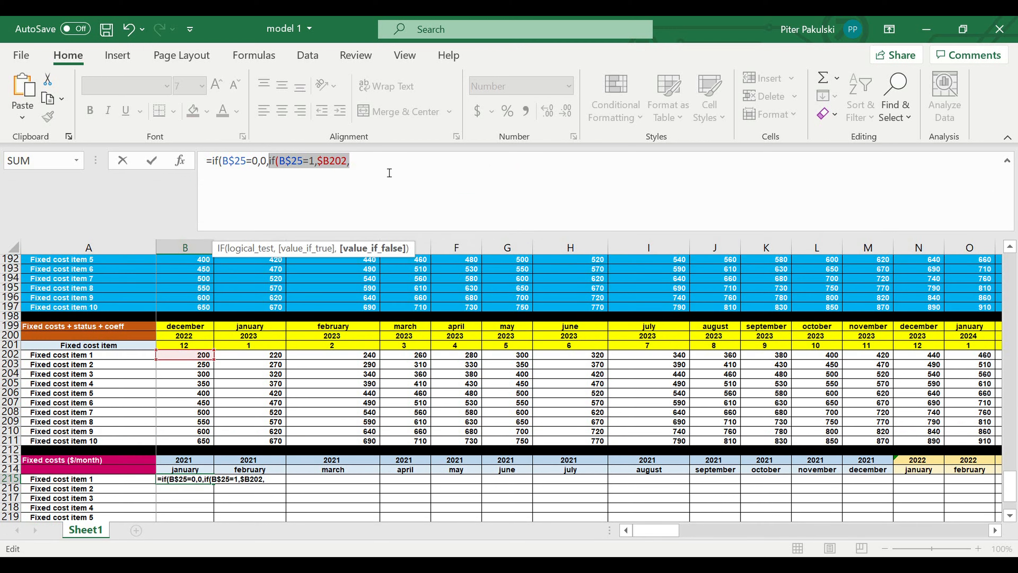
left_click(376, 158)
key("ctrl+v")
key("ctrl+v")
key("ctrl+v")
key("ctrl+v")
key("ctrl+v")
key("ctrl+v")
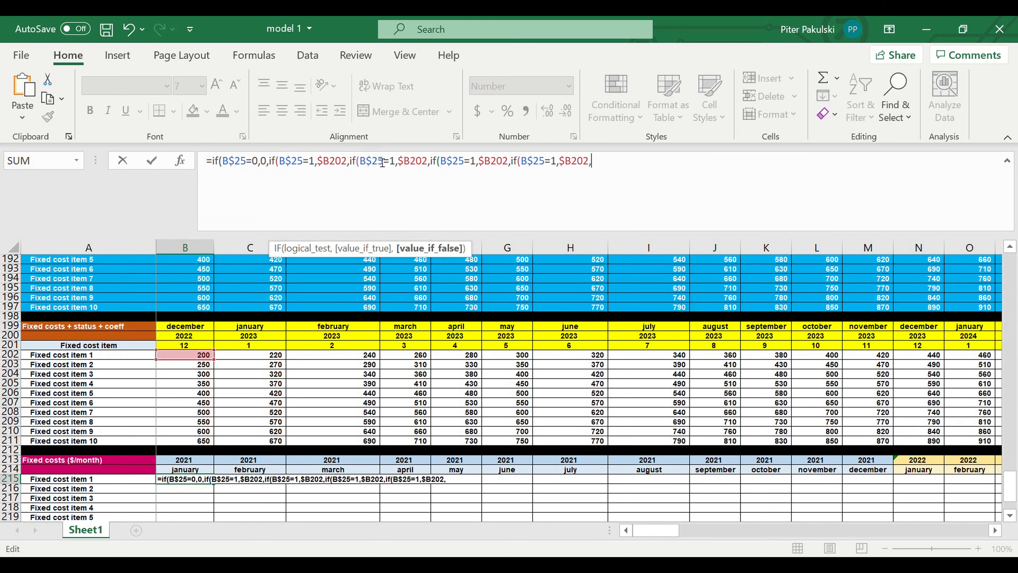
key("ctrl+v")
key("ctrl+v")
key("ctrl+v")
key("ctrl+v")
key("ctrl+v")
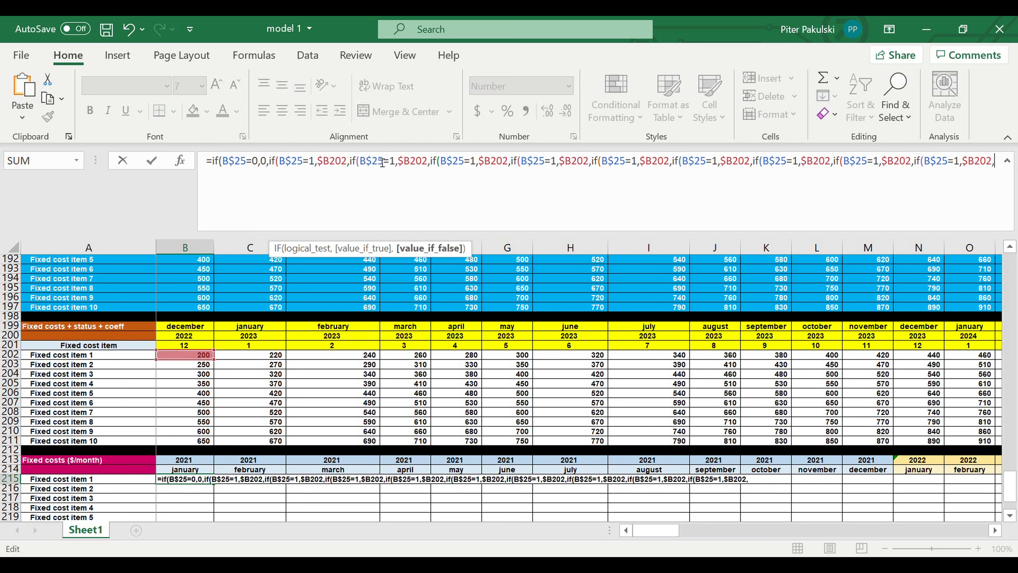
key("ctrl+v")
key("ctrl+v")
key("ctrl+v")
key("ctrl+v")
key("ctrl+v")
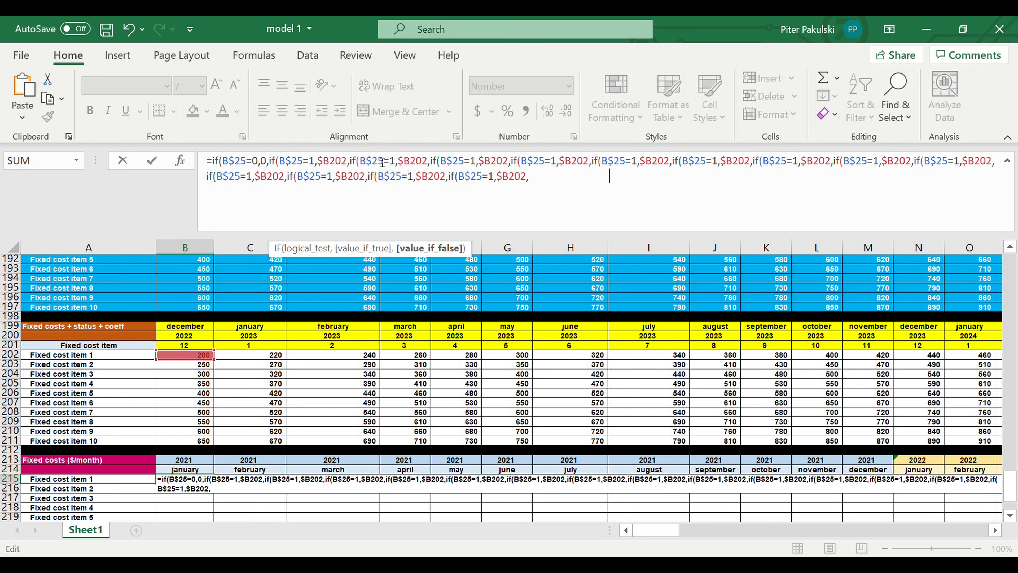
key("ctrl+v")
key("ctrl+v")
key("ctrl+v")
key("ctrl+v")
key("ctrl+v")
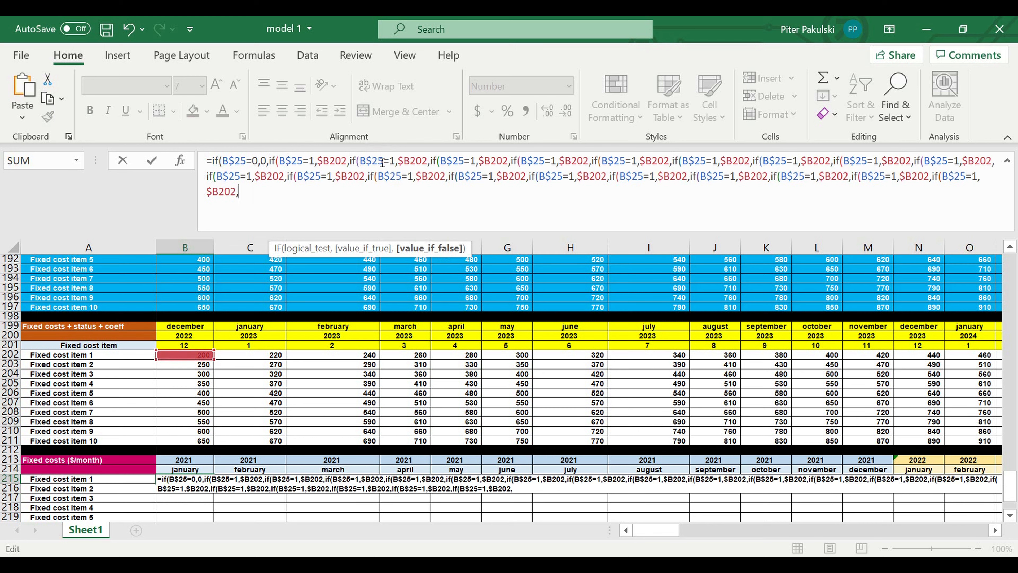
key("ctrl+v")
key("ctrl+v")
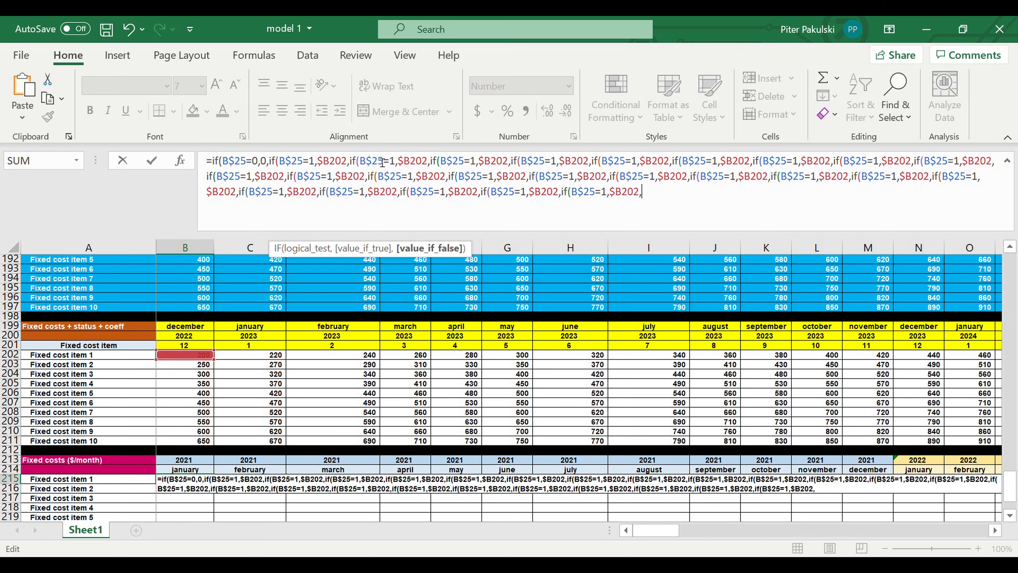
key("ctrl+v")
Finish the nested formula with a final false value of 0, close all its parentheses and enter it in B215
type("0")
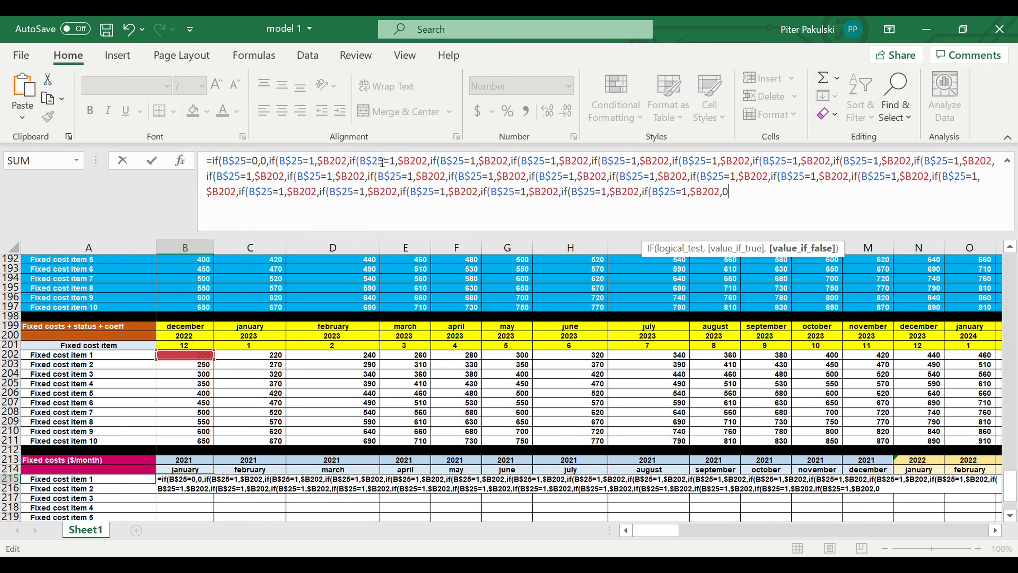
type("))))")
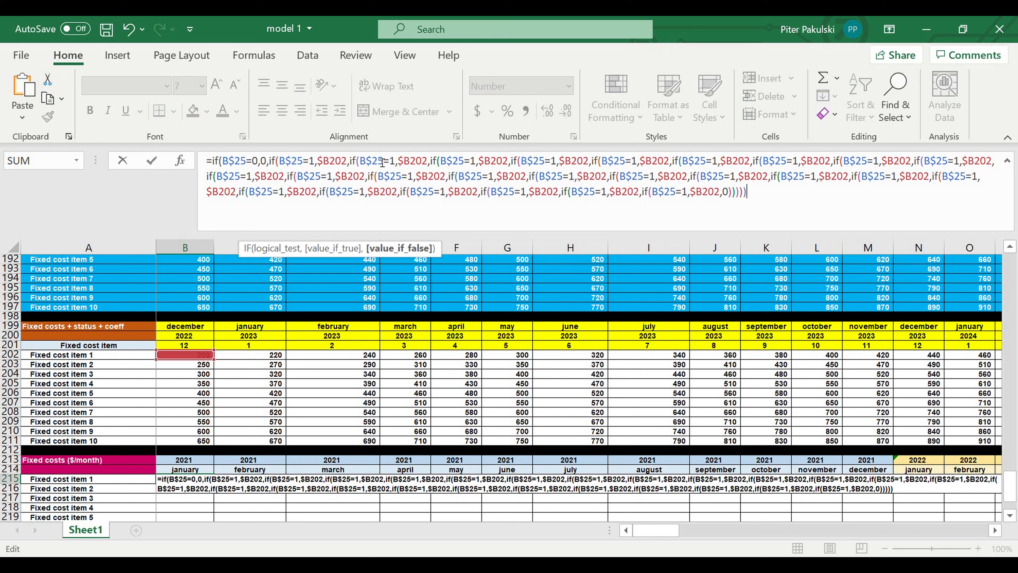
type("))))))))))")
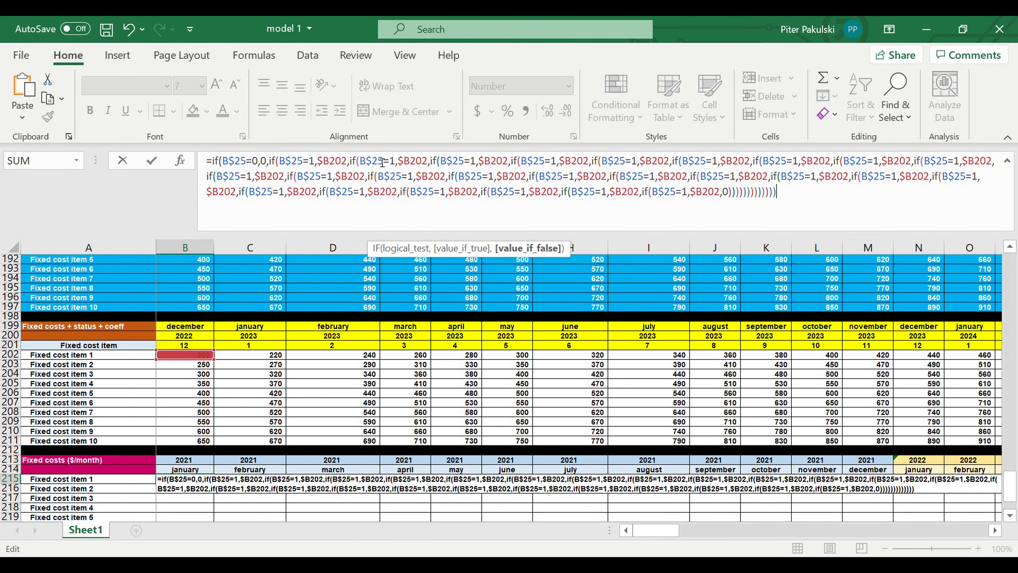
type(") ))))")
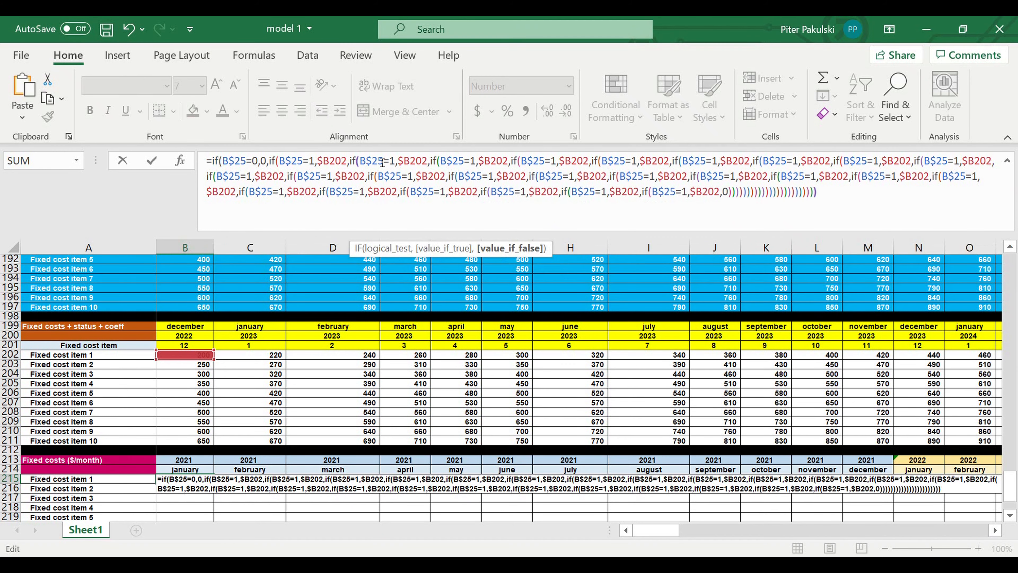
type("))")
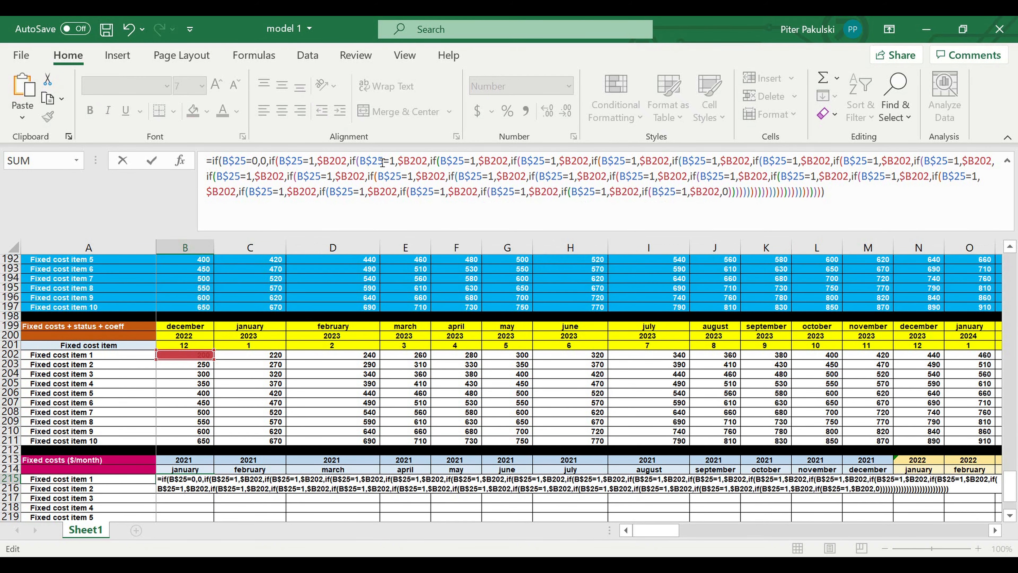
key("Return")
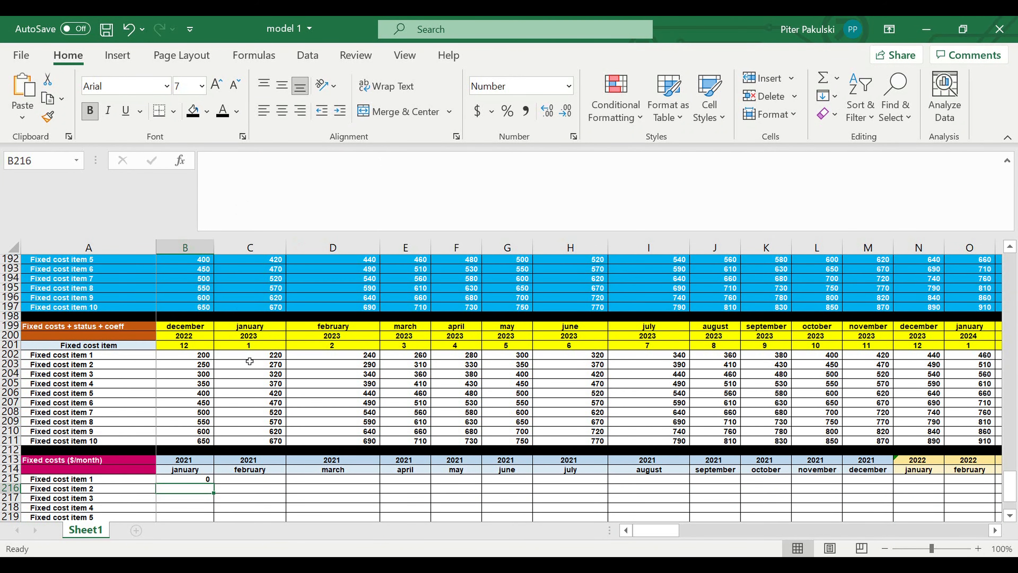
Edit the formula in B215 so the second to fifth nested conditions test B$25 against 2, 3, 4 and 5
left_click(181, 479)
left_click(316, 181)
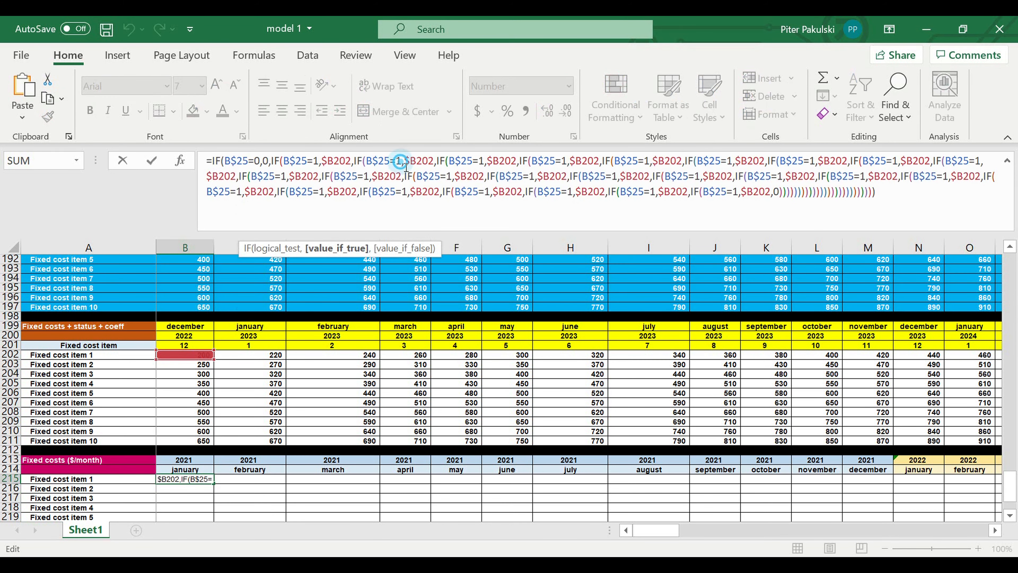
left_click(398, 161)
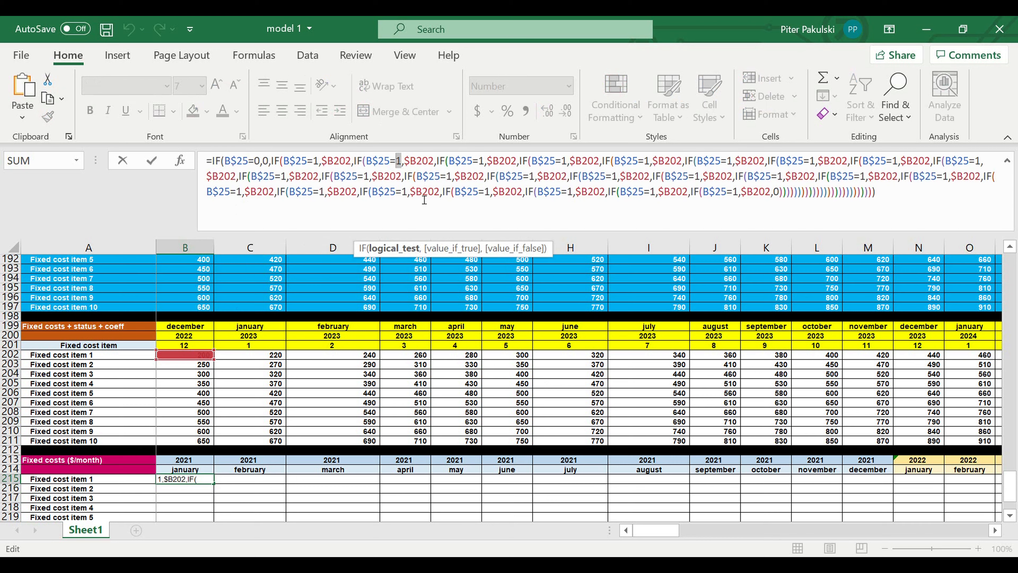
type("202,IF(B$25=2")
double_click(482, 161)
type("3")
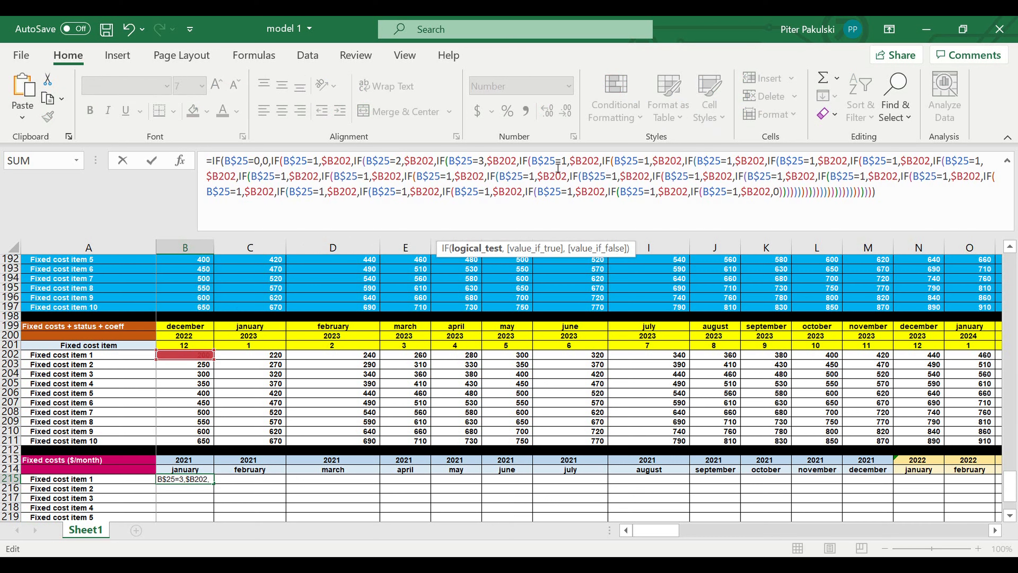
double_click(565, 162)
type("4")
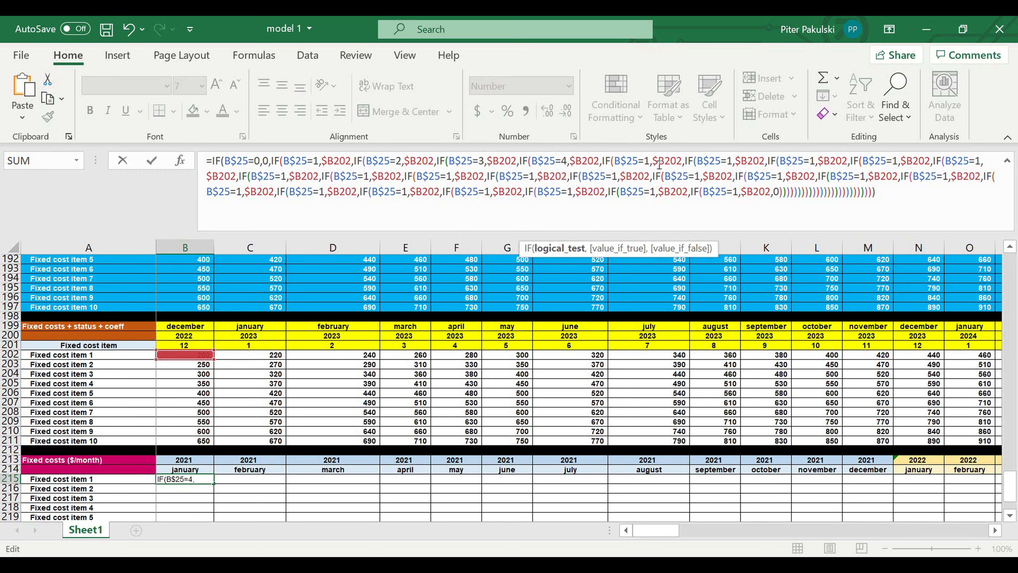
double_click(651, 162)
type("5")
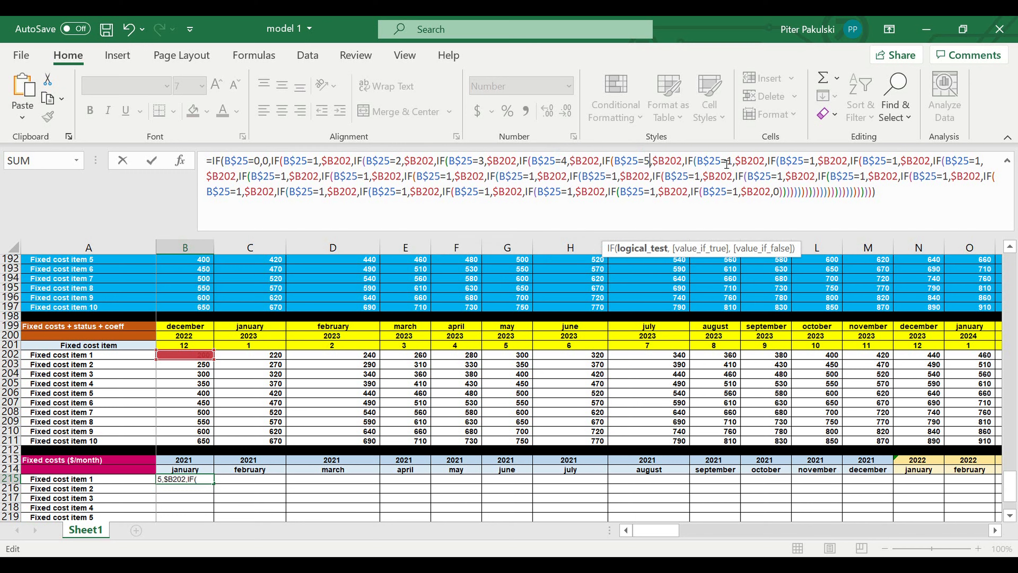
Change the sixth to ninth nested conditions to test B$25 against 6, 7, 8 and 9
double_click(730, 161)
type("6")
double_click(810, 161)
type("7")
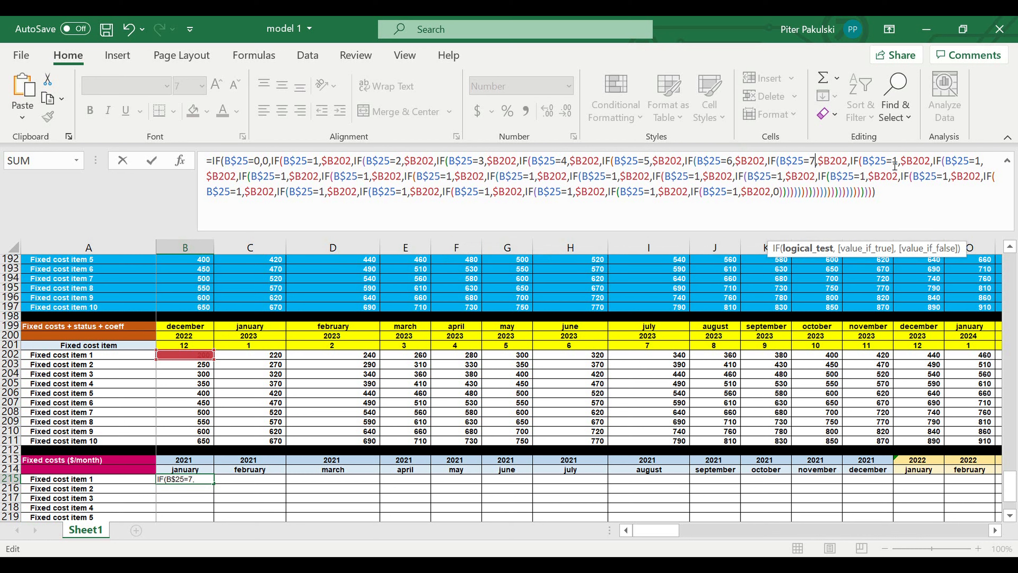
double_click(895, 161)
type("8")
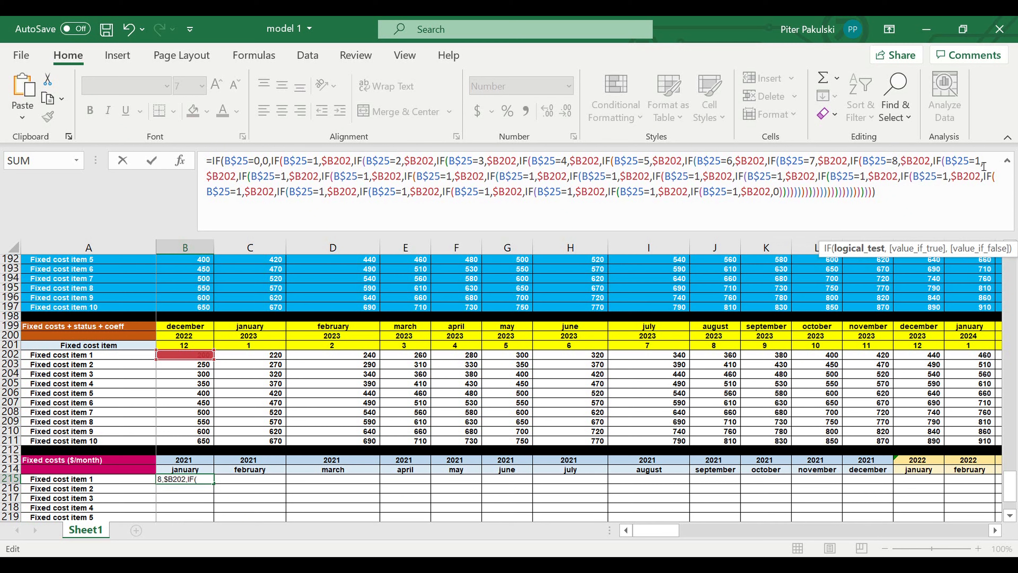
double_click(979, 161)
type("9")
Change the next five nested conditions to test B$25 against 10, 11, 12, 13 and 14
left_click(288, 179)
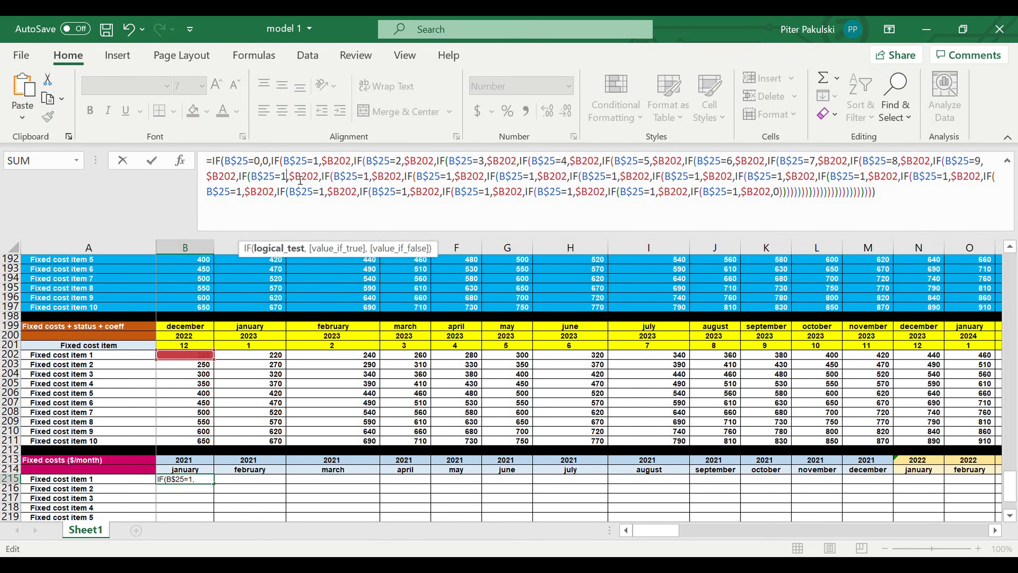
type("0")
left_click(378, 179)
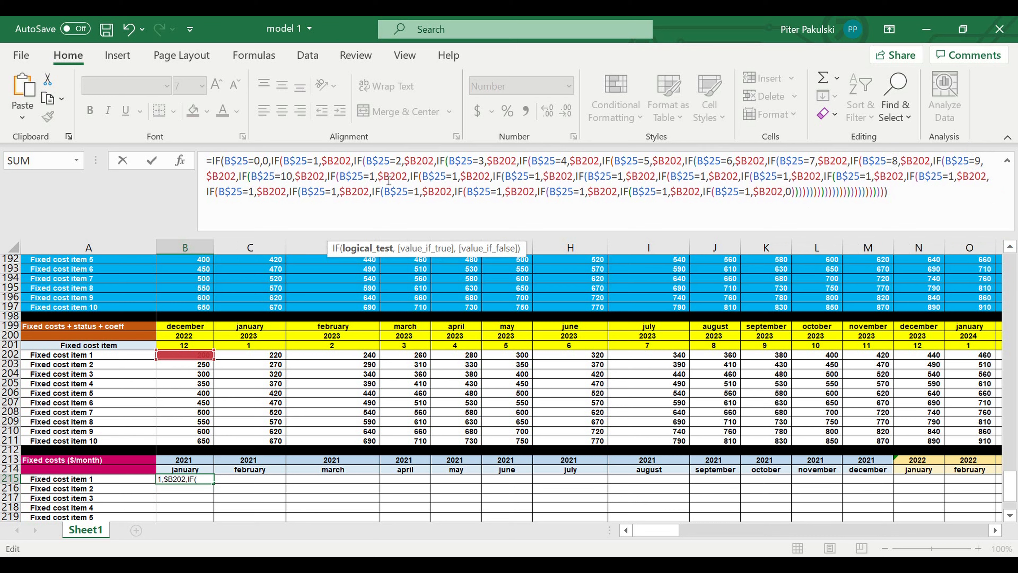
type("1")
left_click(464, 178)
type("202,IF(B$25=11,$B202,IF(B$25=12")
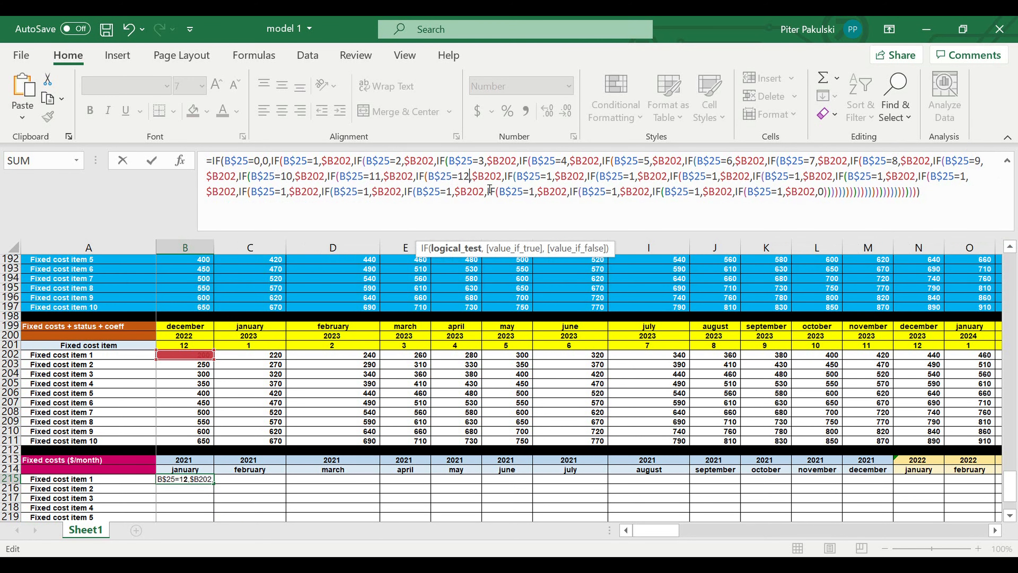
left_click(556, 179)
type("3")
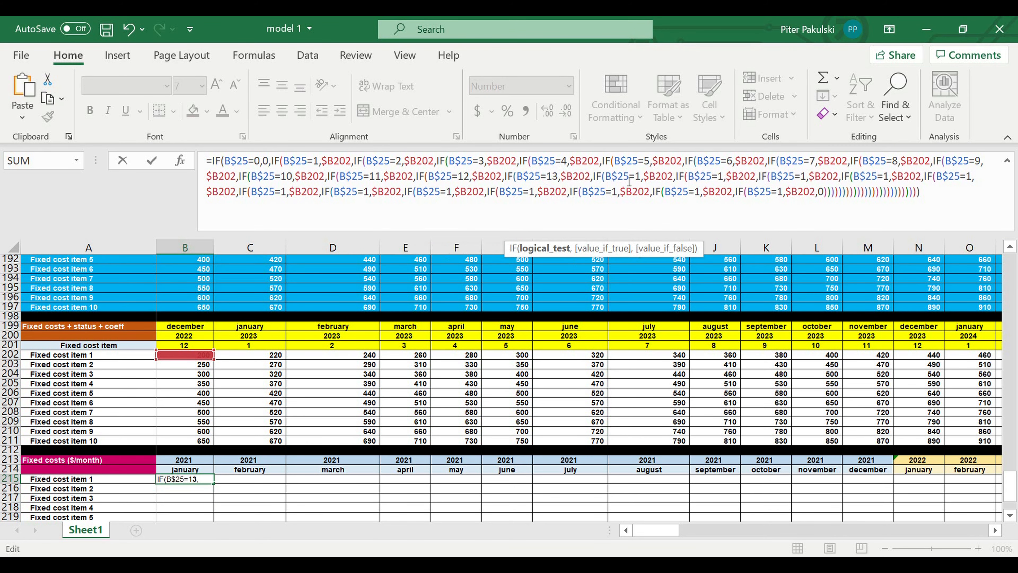
left_click(642, 178)
type("4")
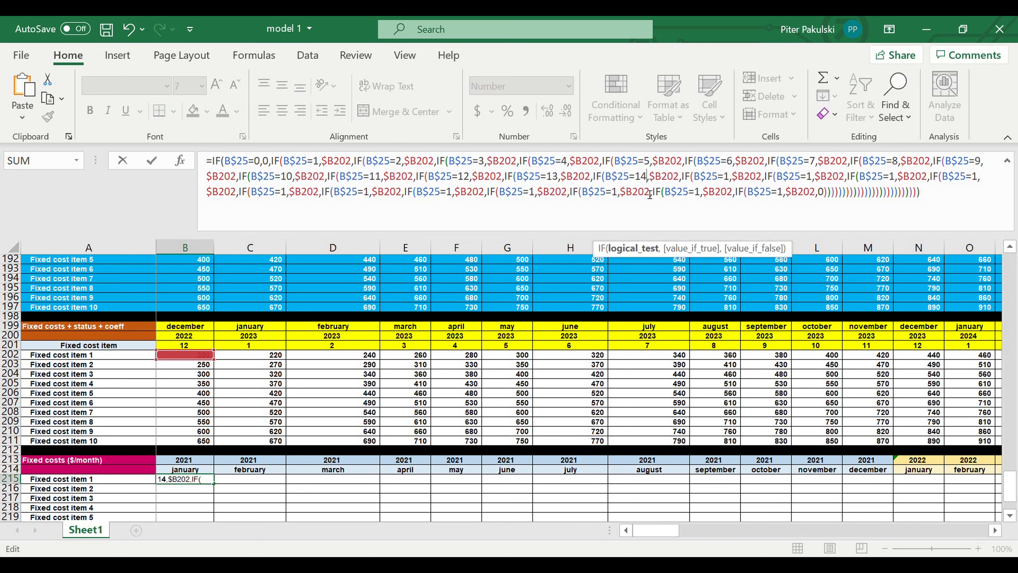
Renumber the tests of the following five nested conditions as B$25=15, 16, 17, 18 and 19
left_click(736, 177)
type("5")
left_click(817, 176)
type("6")
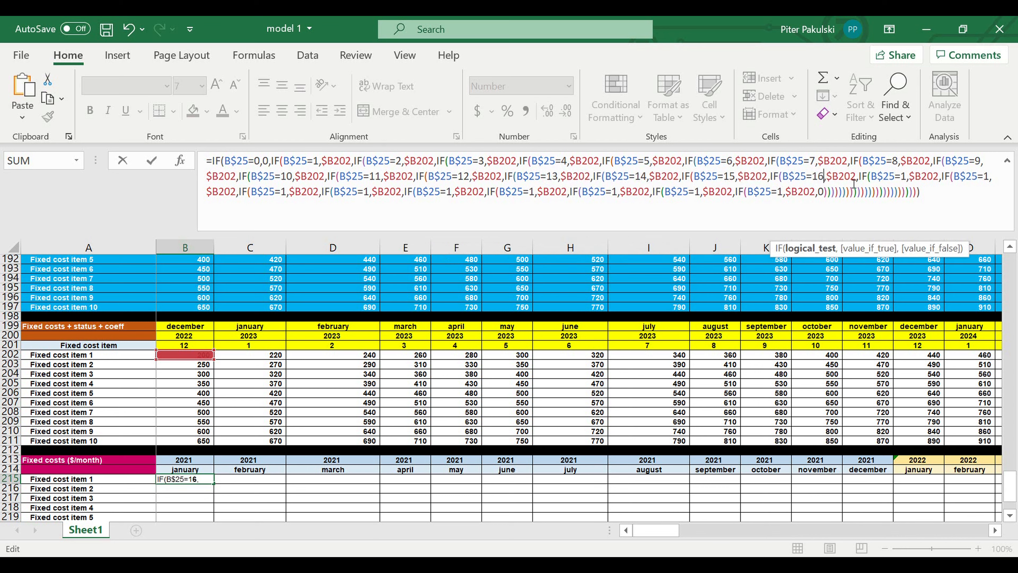
left_click(909, 177)
type("7")
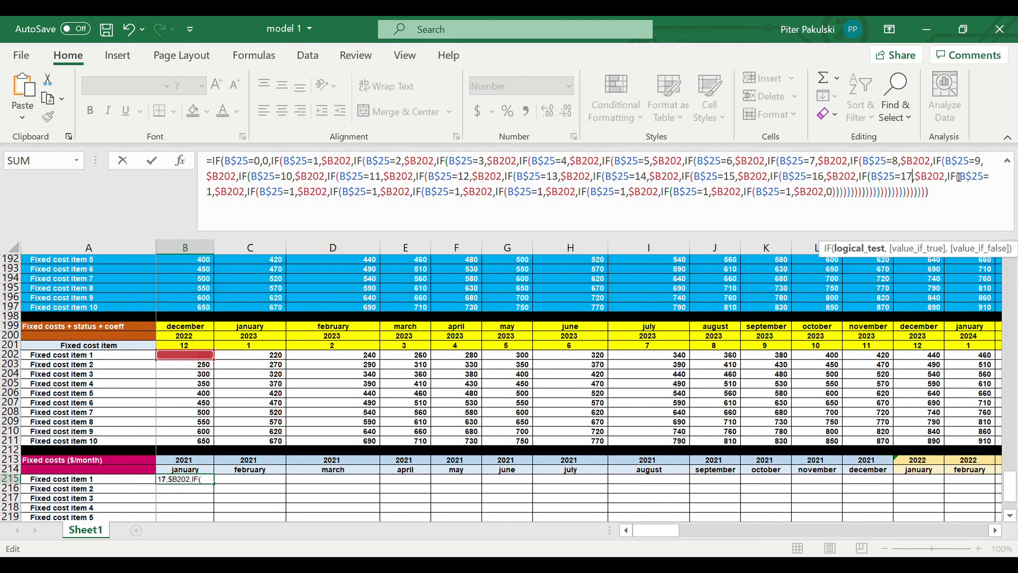
left_click(212, 192)
type("8")
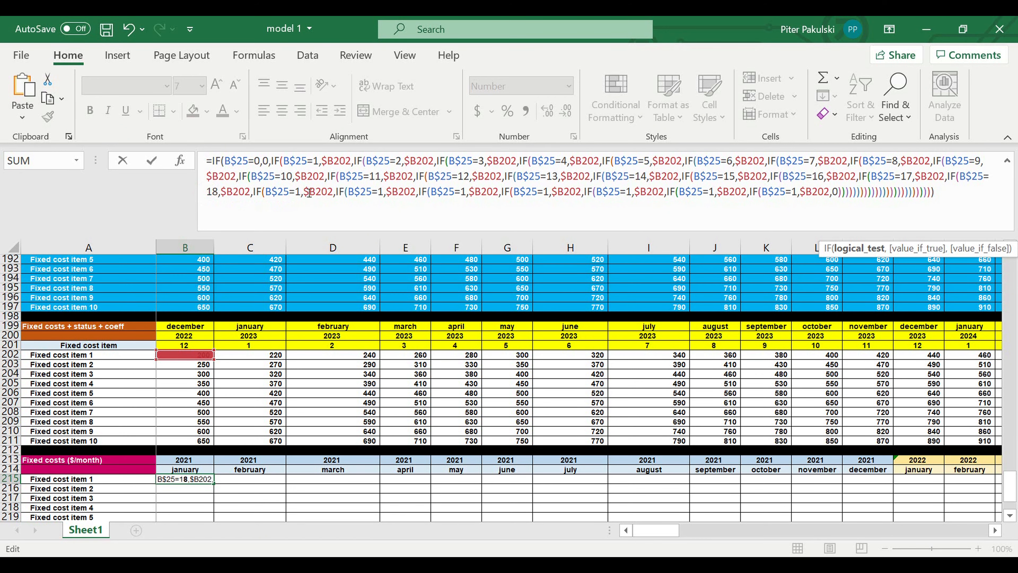
left_click(300, 191)
type("9")
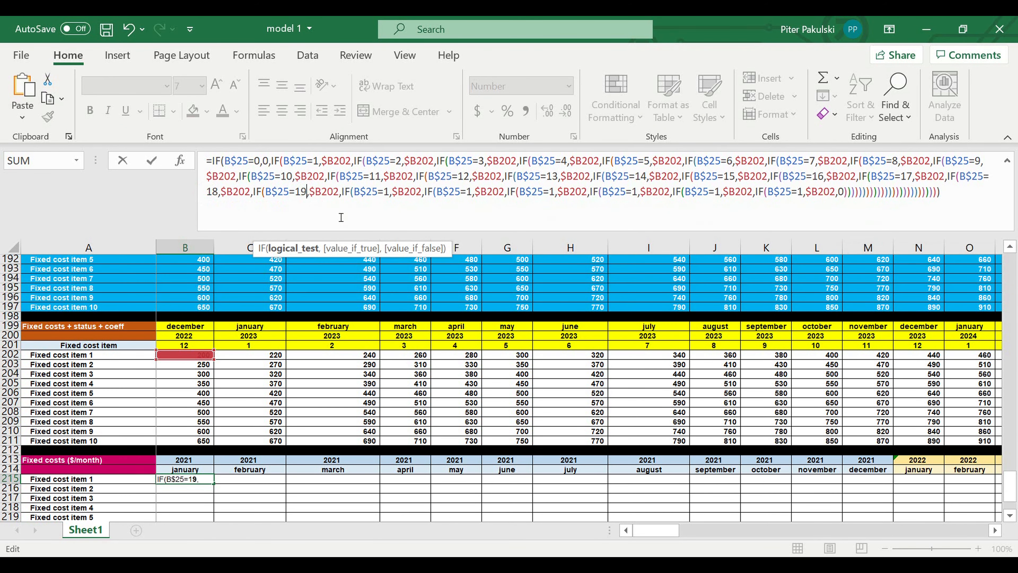
Renumber the tests of the next four nested conditions as B$25=20, 21, 22 and 23
left_click(391, 193)
key("BackSpace")
type("20")
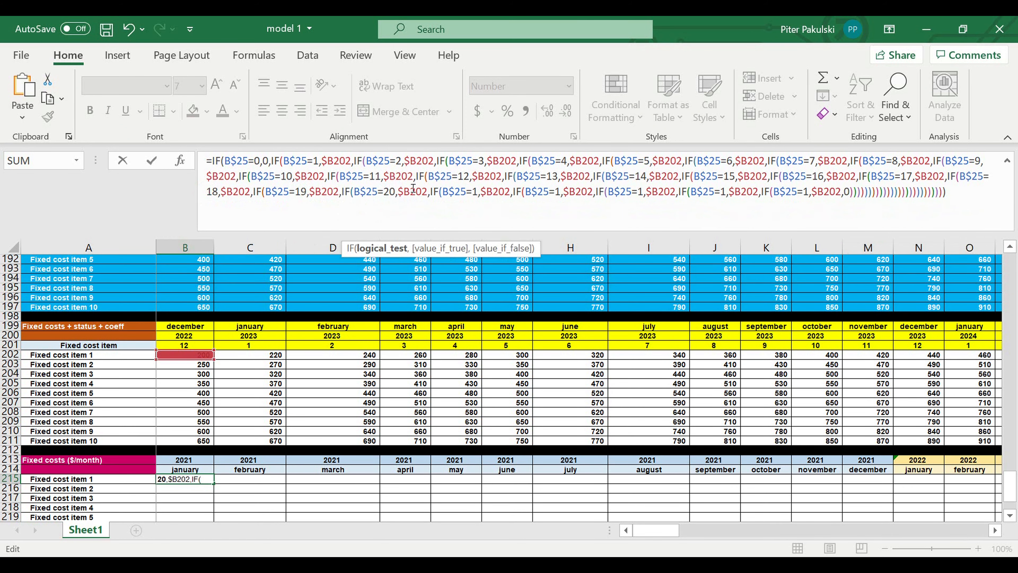
left_click(476, 193)
type("2")
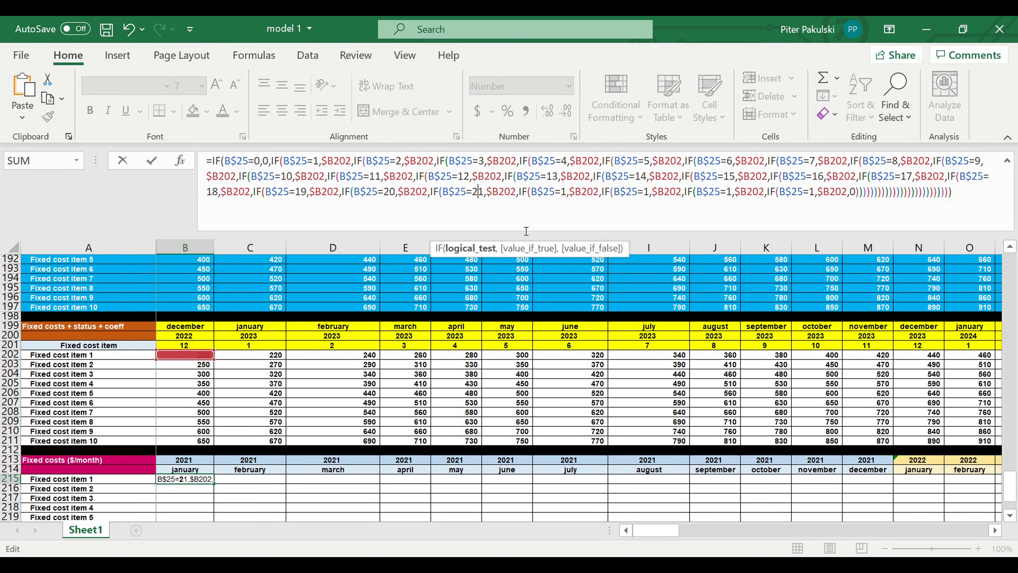
double_click(564, 191)
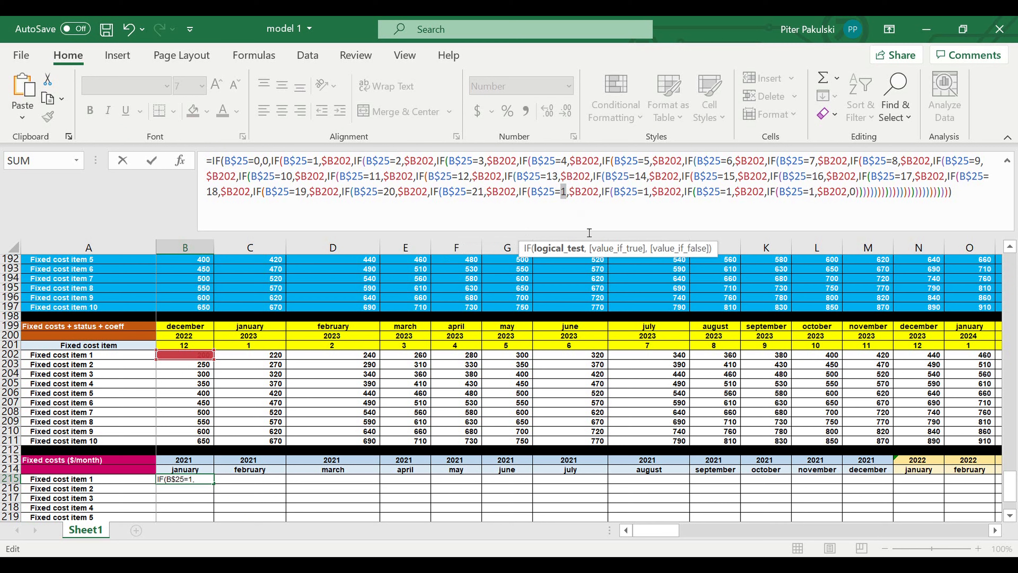
type("22")
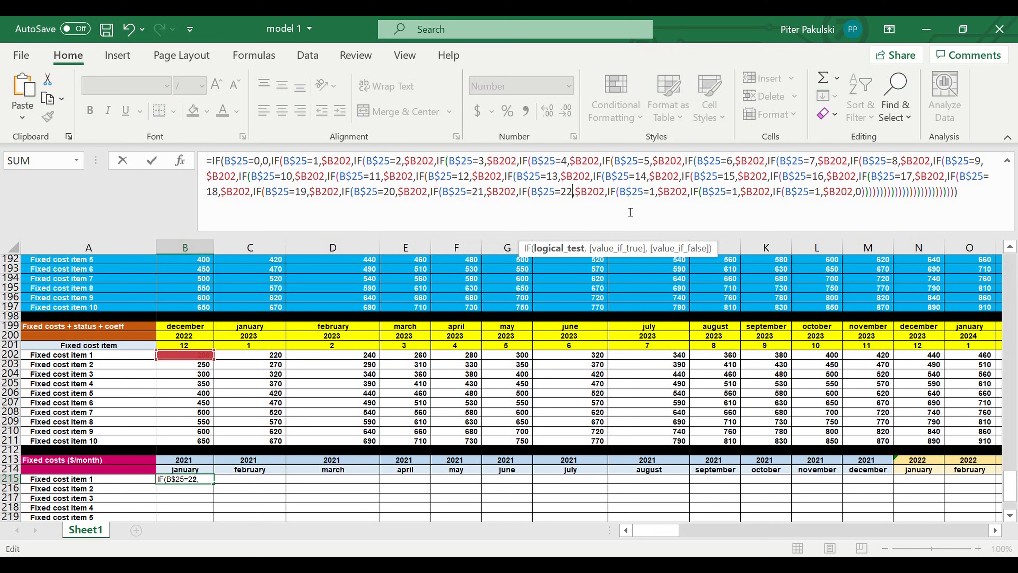
double_click(652, 192)
type("23")
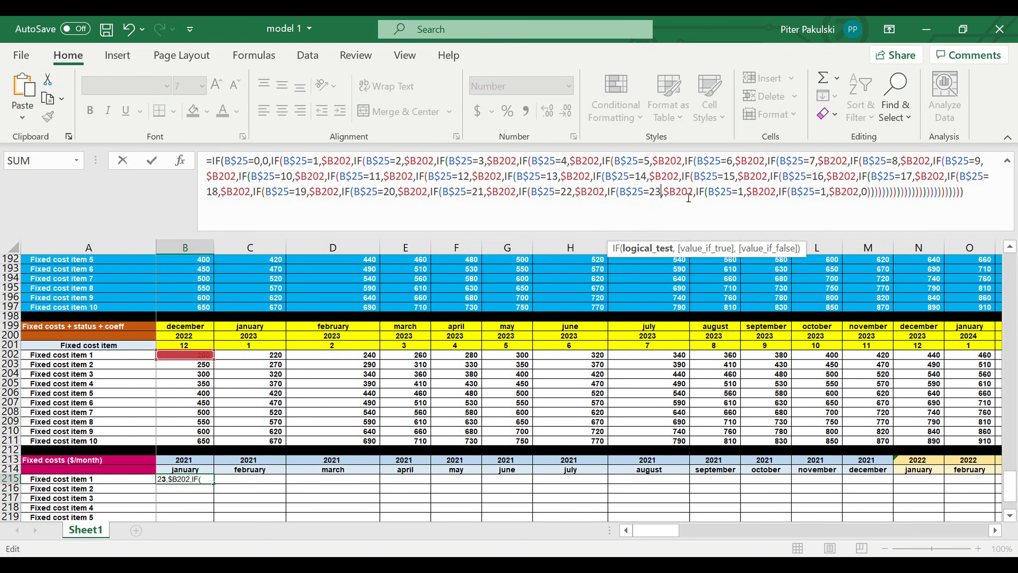
Change the last two nested conditions to test B$25=24 and B$25>24
double_click(747, 196)
type("24")
double_click(829, 192)
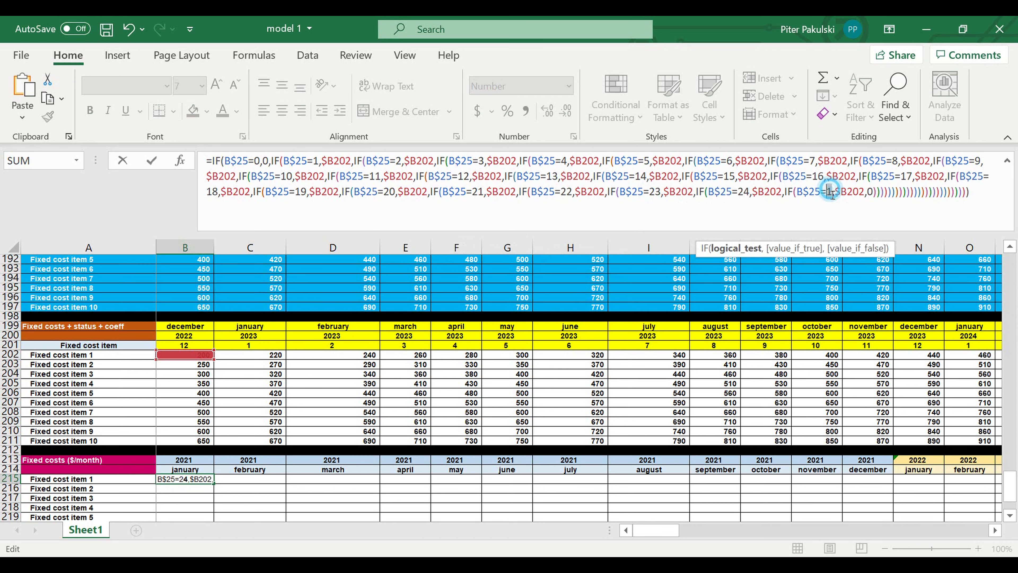
left_click(825, 197)
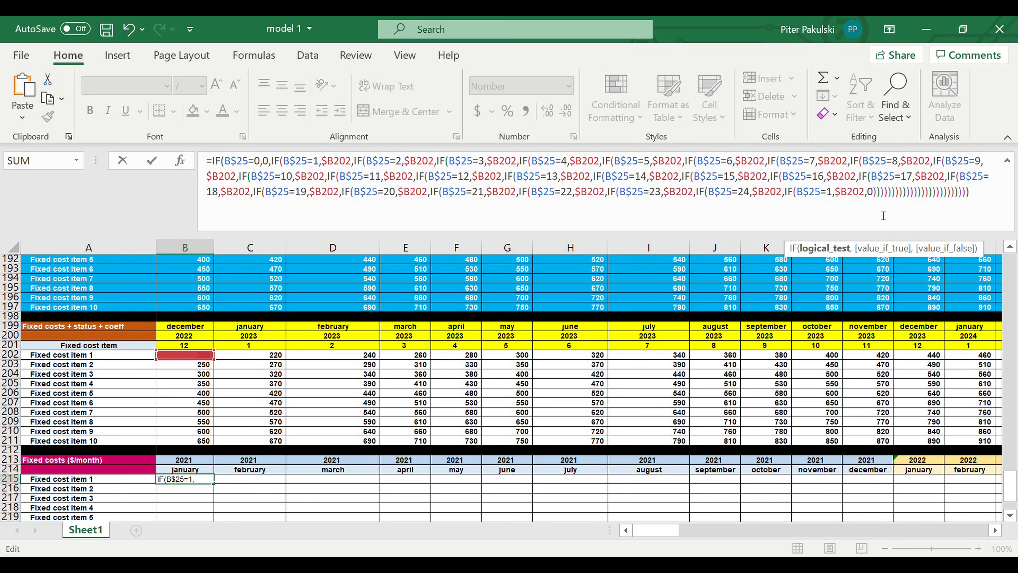
key("BackSpace")
key("Delete")
type("?>")
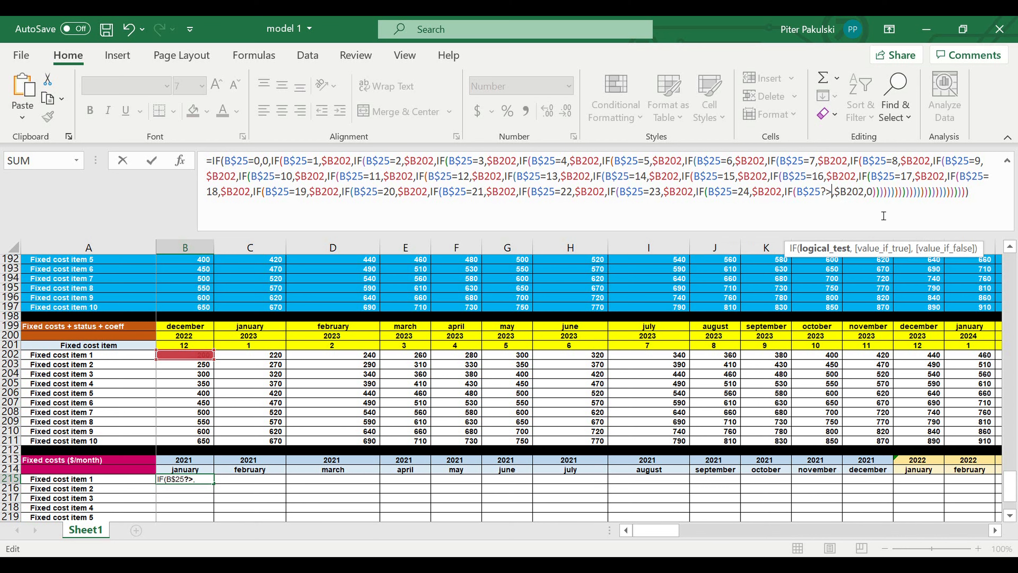
key("BackSpace")
key("BackSpace")
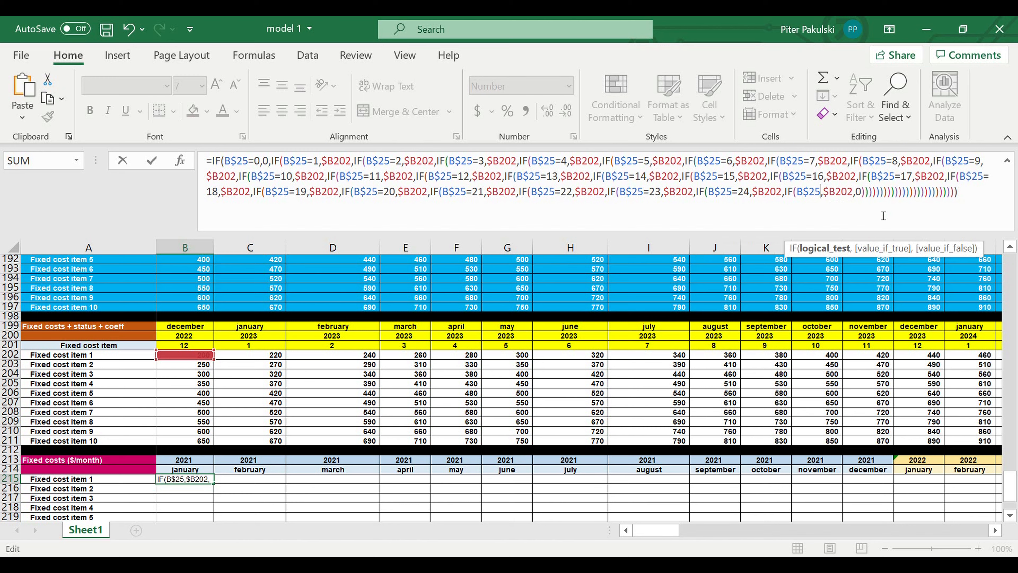
type(">24")
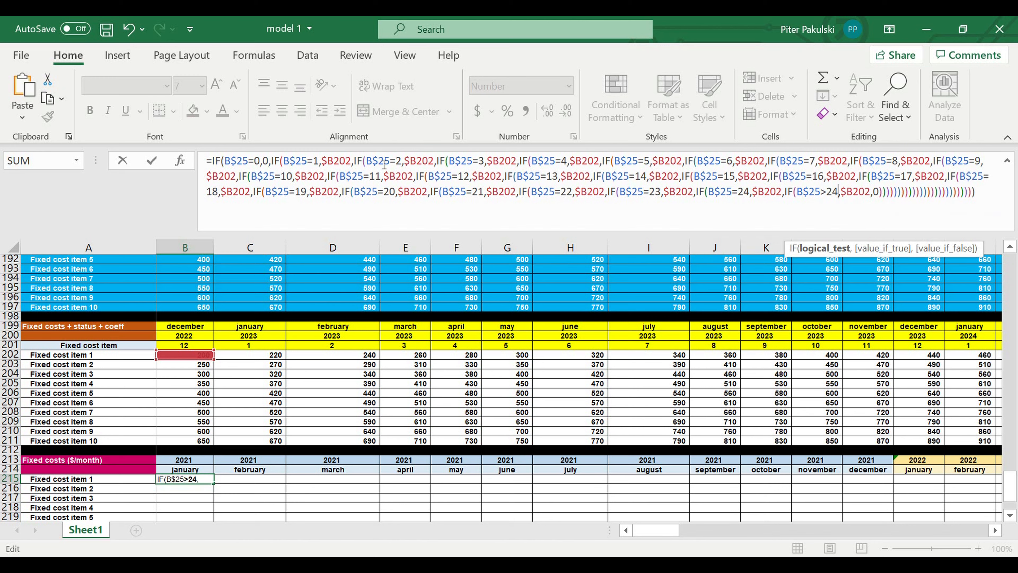
Change the results returned for B$25 values 2, 3, 4 and 5 to $C202, $D202, $E202 and $F202
left_click(418, 164)
type("c")
left_click_drag(492, 165, 497, 165)
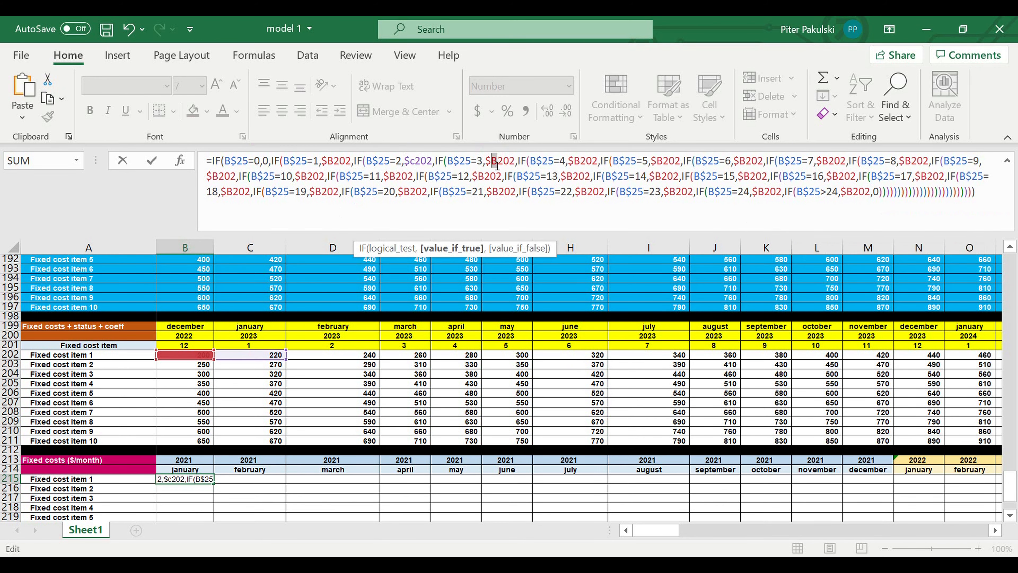
type("d")
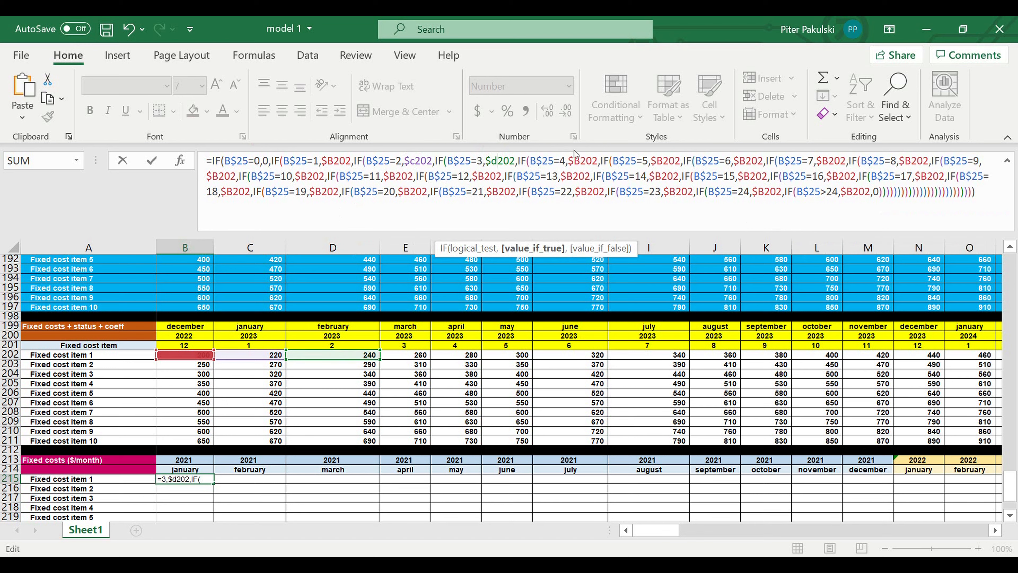
left_click_drag(575, 164, 582, 166)
type("e")
left_click_drag(656, 164, 663, 165)
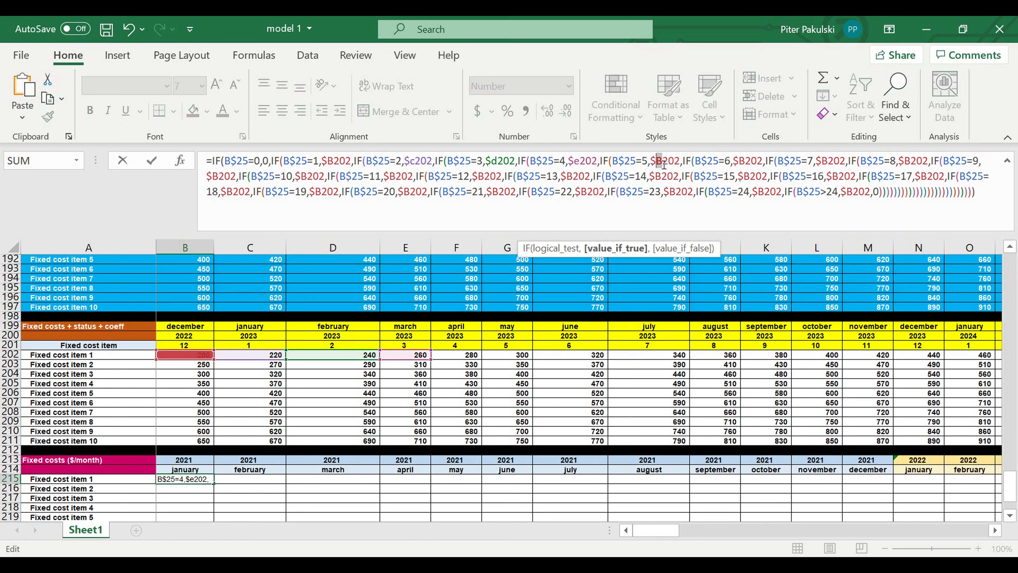
type("f")
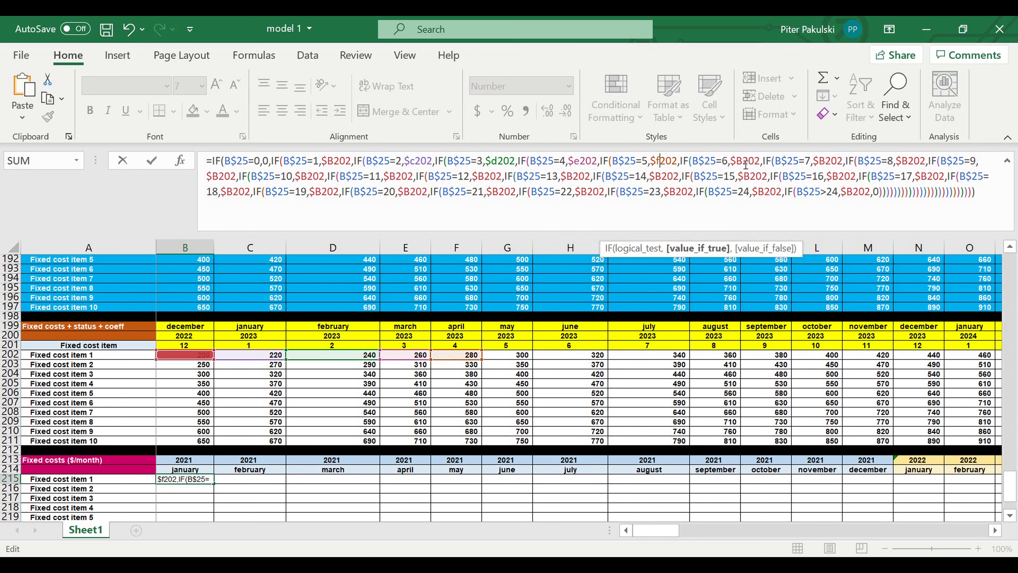
Point the results for B$25 values 6 to 9 at $G202, $H202, $I202 and $J202
left_click_drag(737, 164, 744, 164)
type("g")
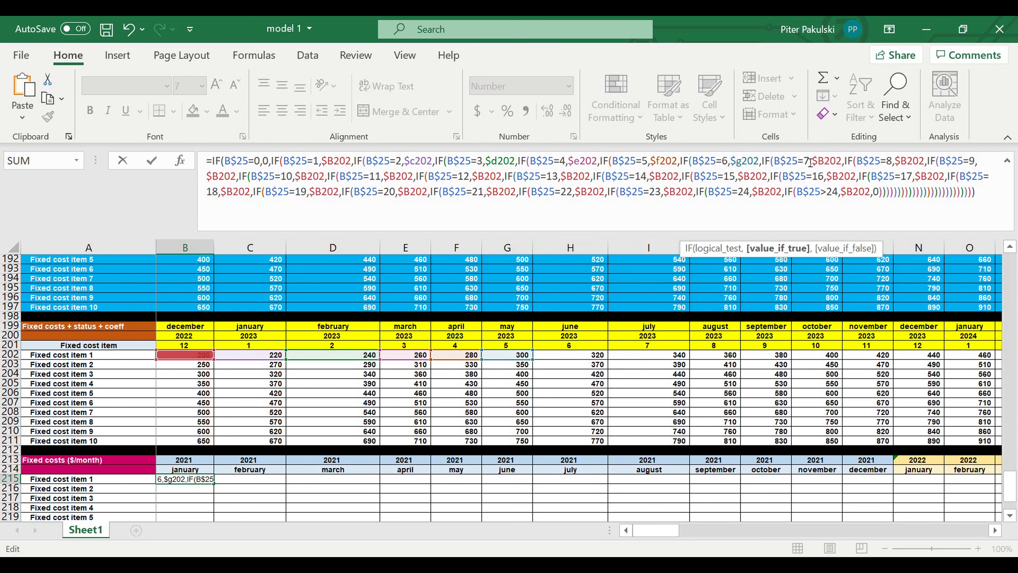
left_click_drag(821, 164, 828, 164)
type("h")
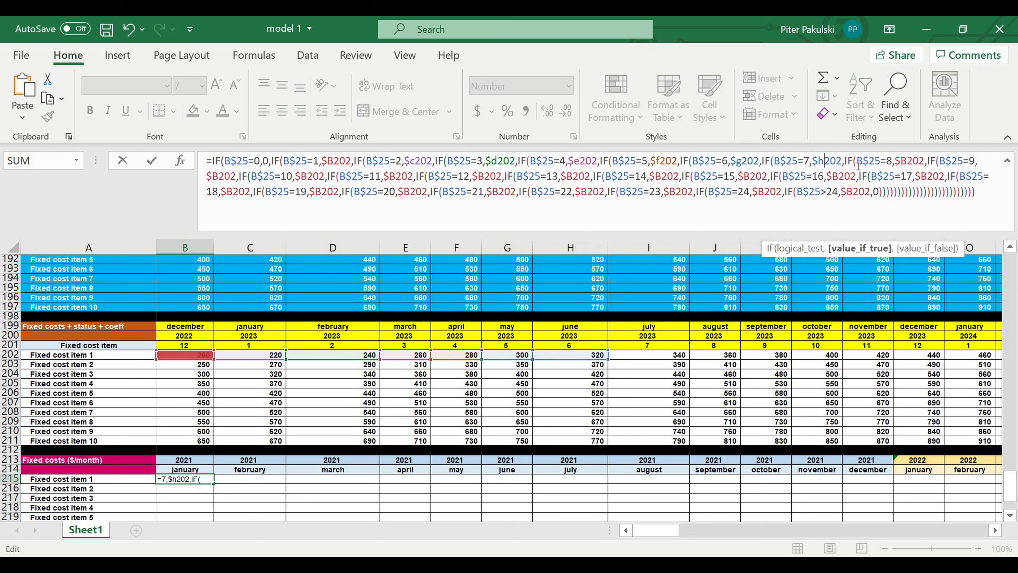
left_click_drag(899, 162, 906, 161)
type("i")
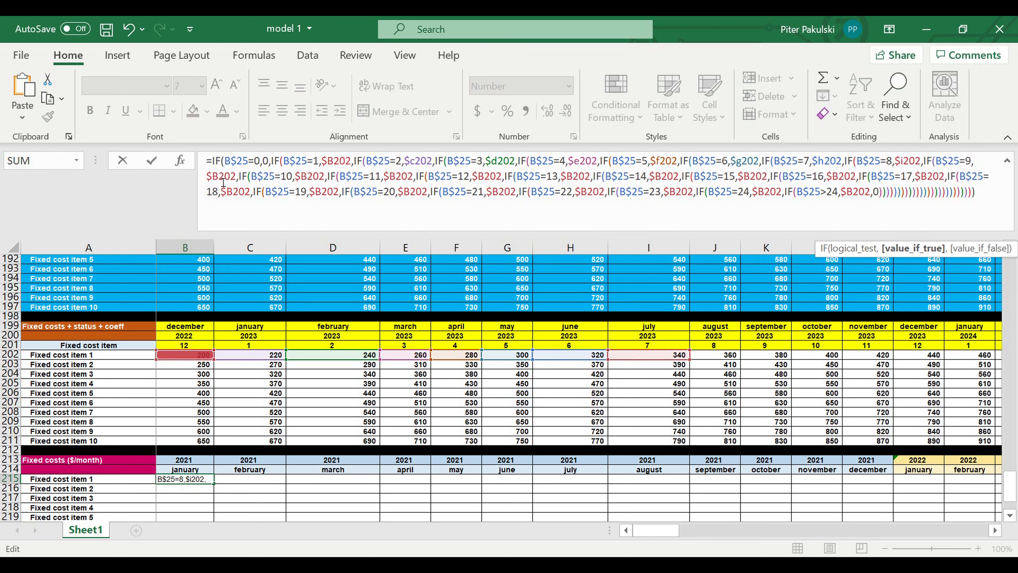
left_click_drag(212, 177, 220, 181)
type("j")
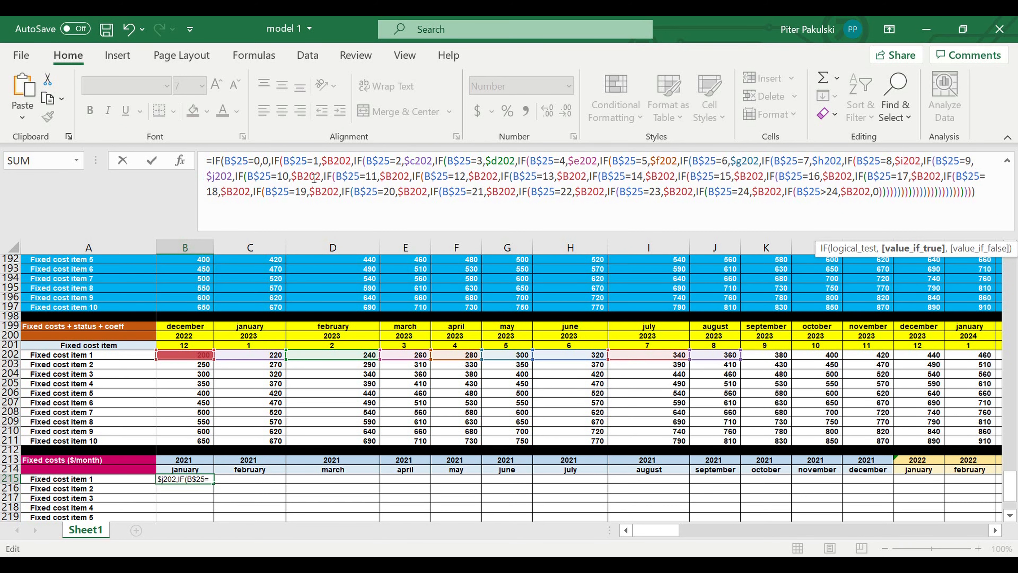
Replace the results for B$25 values 10 to 13 with $K202, $L202, $M202 and $N202
left_click_drag(297, 178, 303, 178)
type("k")
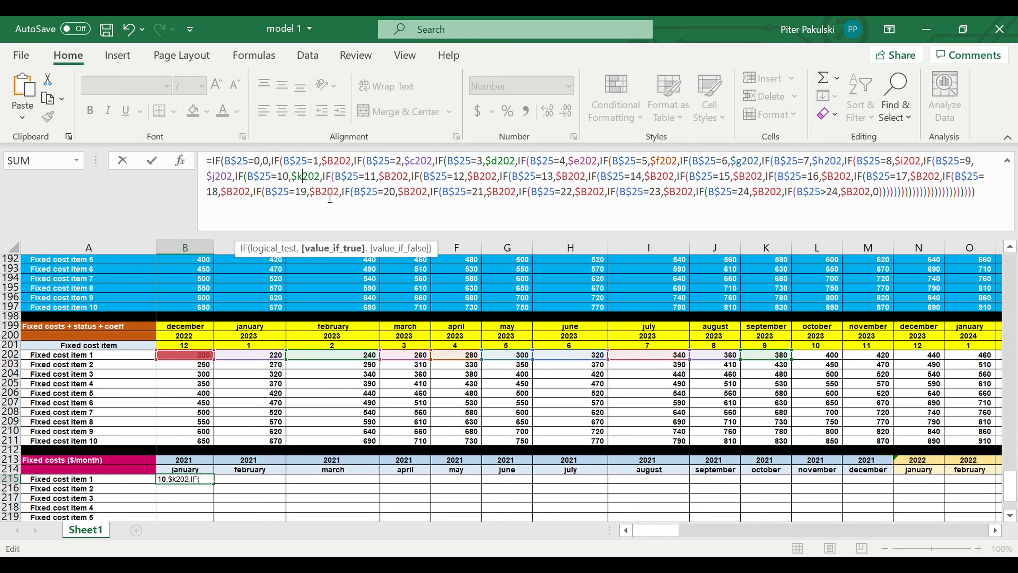
left_click_drag(381, 177, 388, 178)
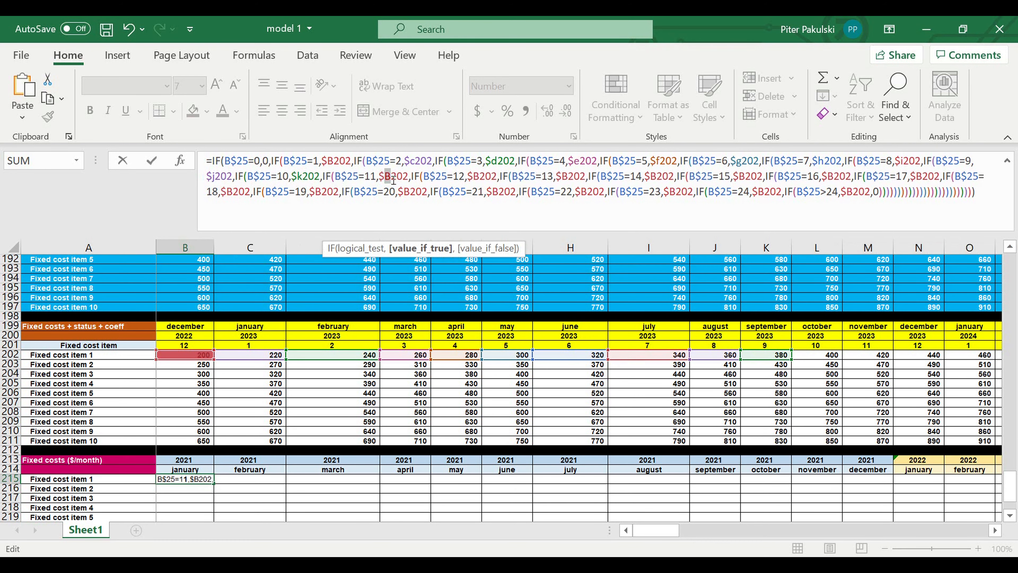
type("l")
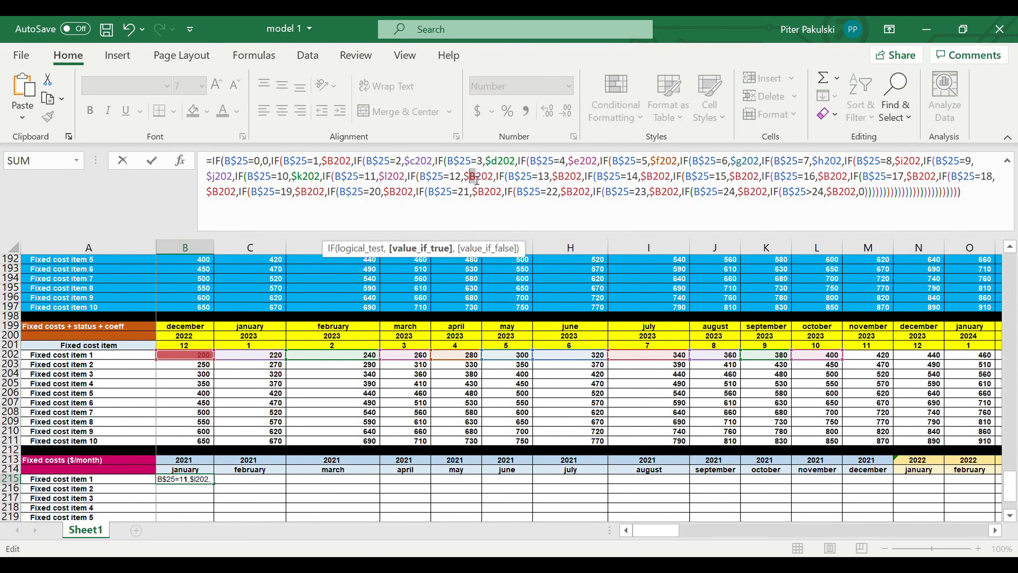
left_click_drag(470, 176, 479, 177)
type("m")
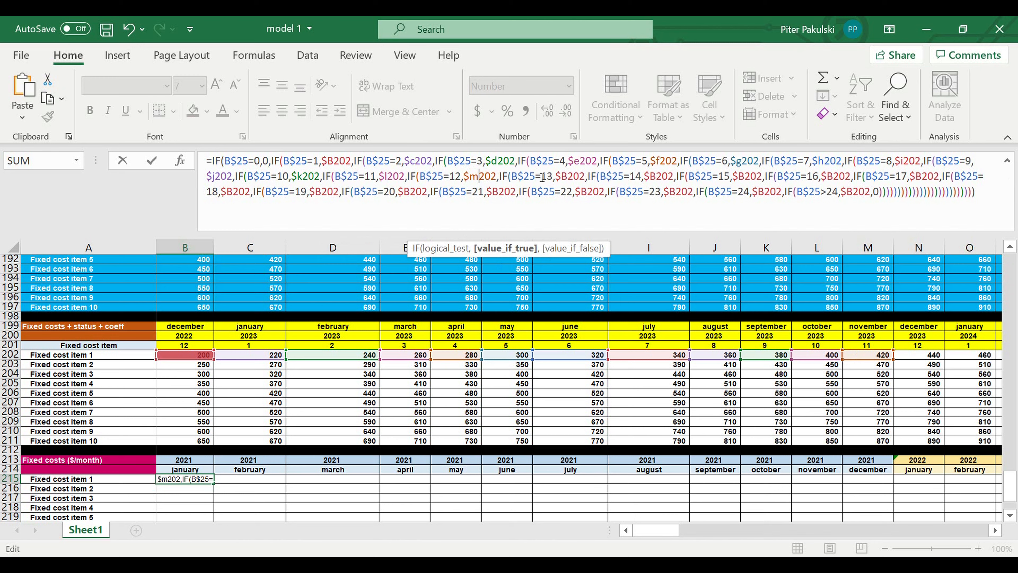
left_click_drag(557, 177, 569, 178)
type("n")
Change the results for B$25 values 14 to 17 to $O202, $P202, $Q202 and $R202
left_click_drag(649, 177, 659, 179)
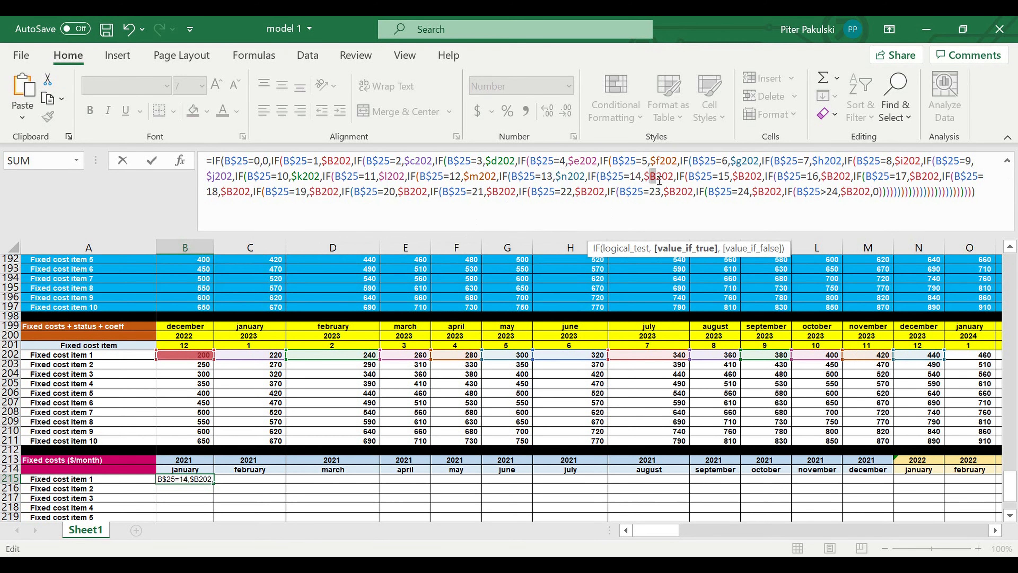
type("o")
left_click_drag(739, 177, 746, 179)
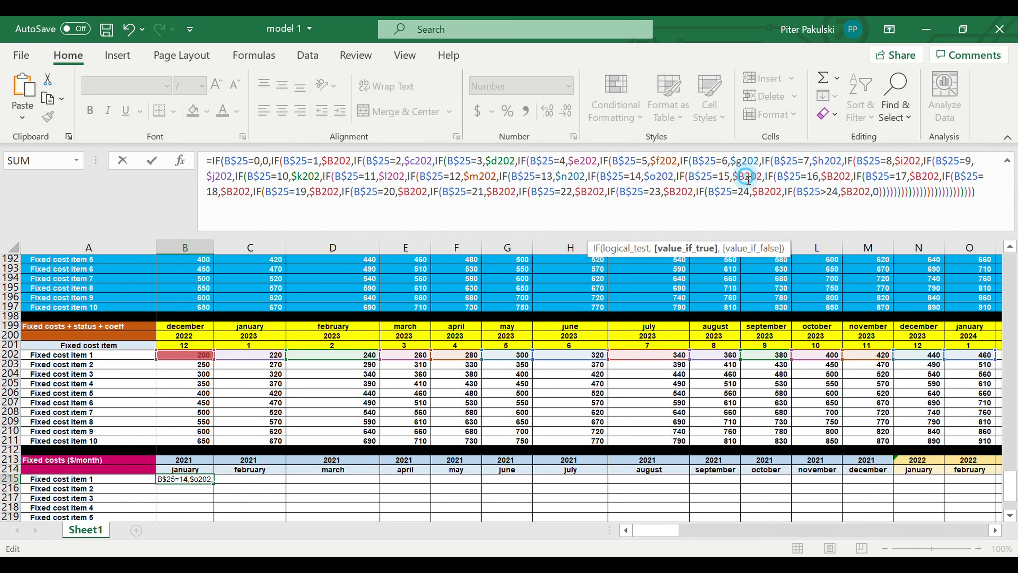
type("p")
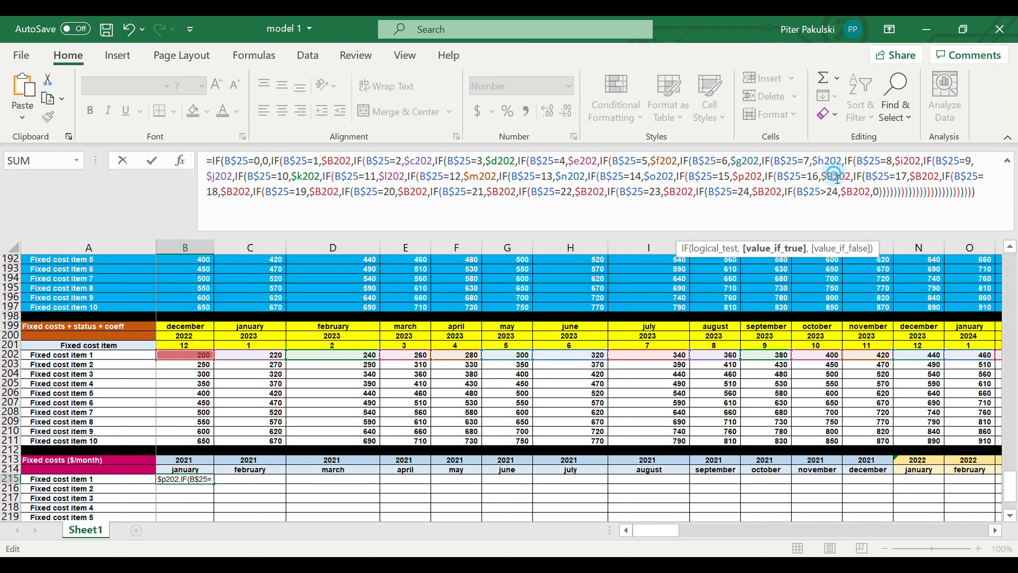
left_click_drag(826, 177, 833, 178)
type("q")
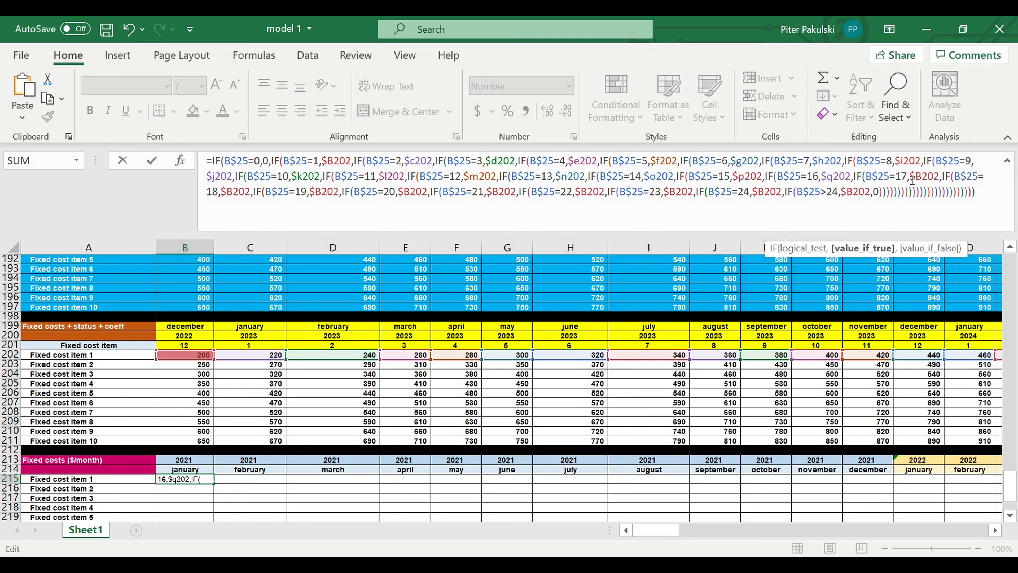
left_click_drag(917, 176, 923, 178)
type("r")
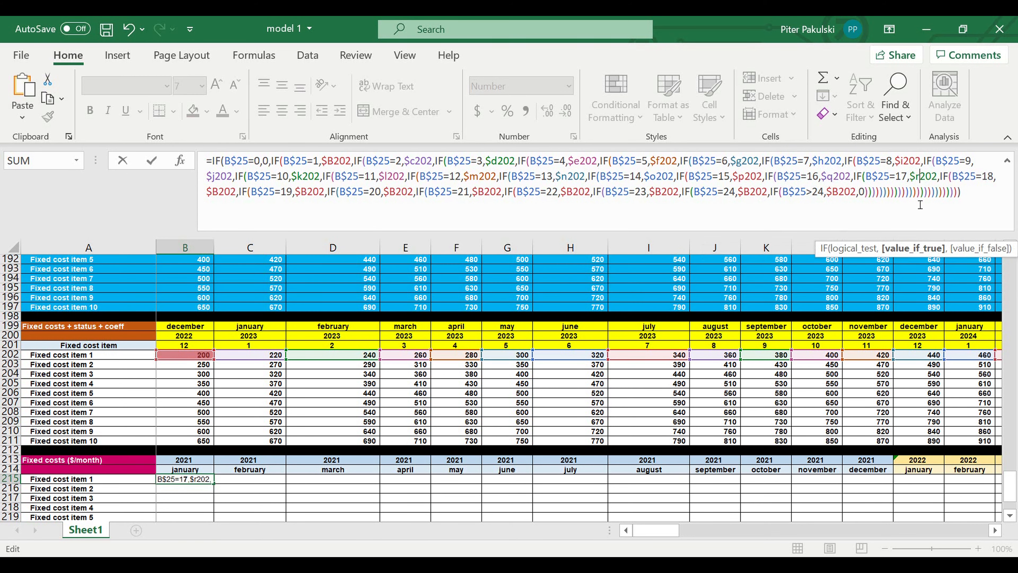
Point the results for B$25 values 18 to 21 at $S202, $T202, $U202 and $V202
left_click_drag(211, 192, 220, 192)
type("s")
left_click_drag(299, 193, 307, 194)
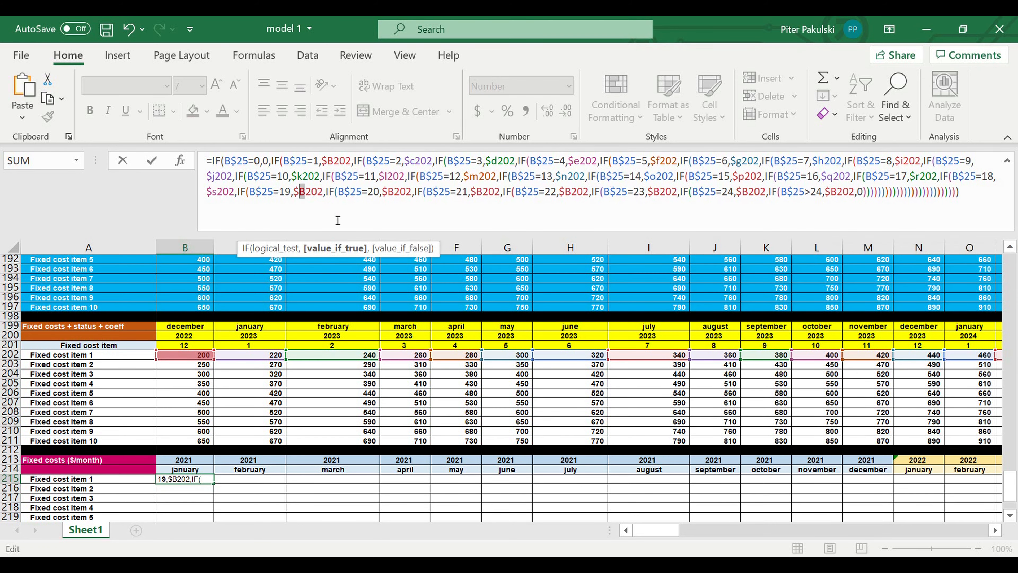
type("t")
left_click_drag(388, 194, 380, 193)
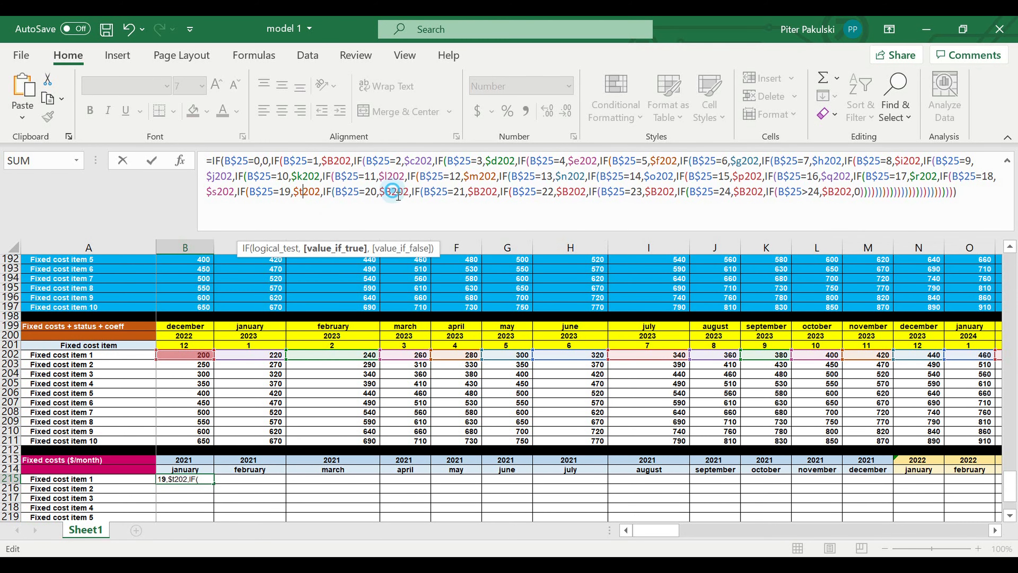
type("u")
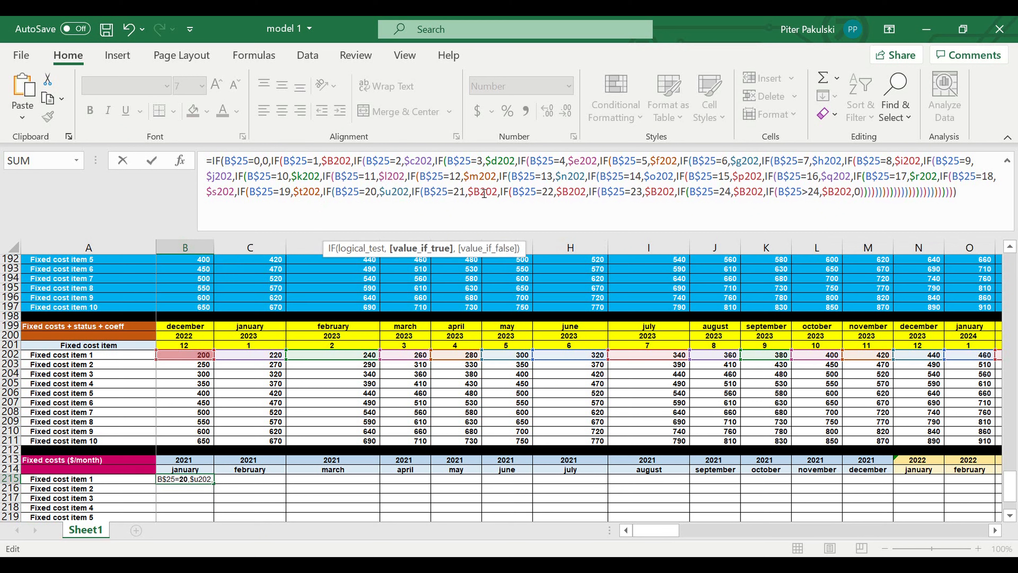
left_click_drag(473, 193, 481, 195)
type("v")
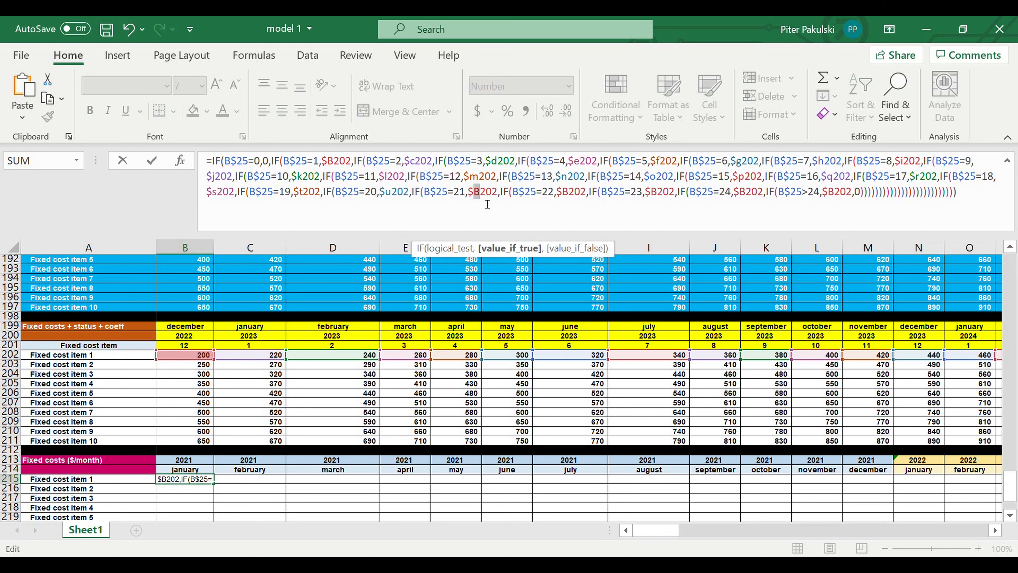
Set the results for B$25 values 22, 23, 24 and above 24 to $W202, $X202, $Y202 and $Z202, and enter the formula
type("w")
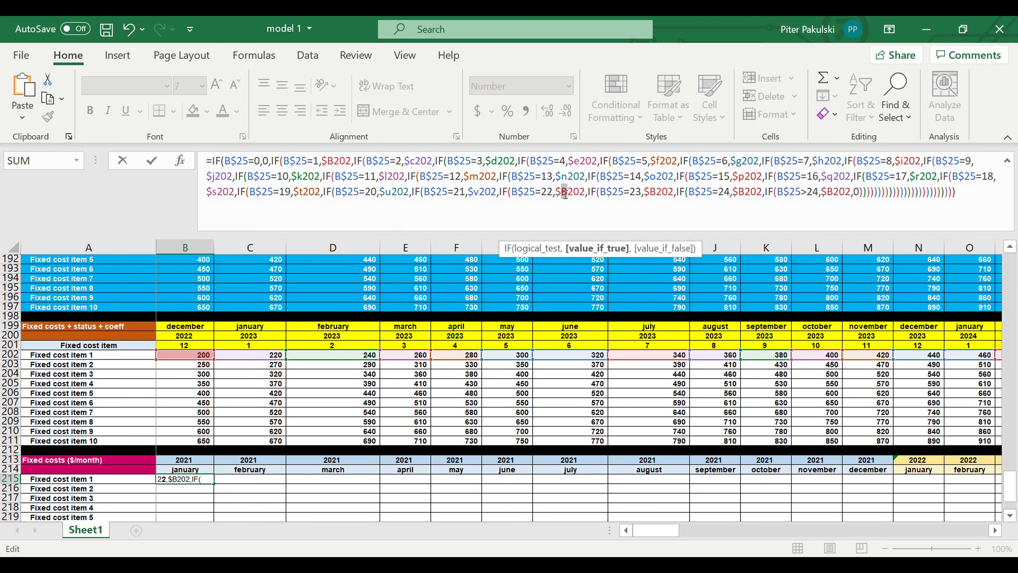
left_click_drag(653, 196, 661, 196)
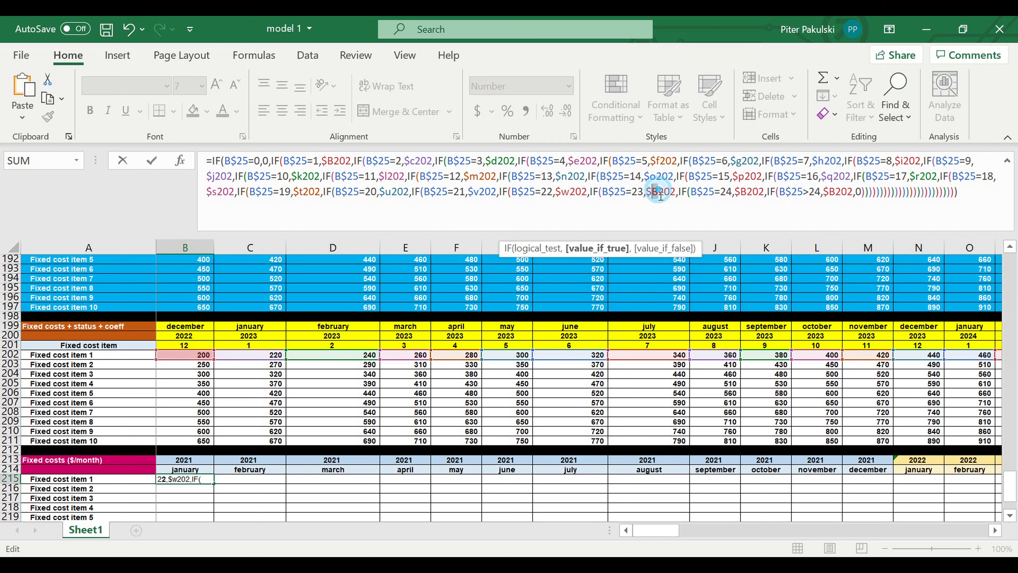
type("x")
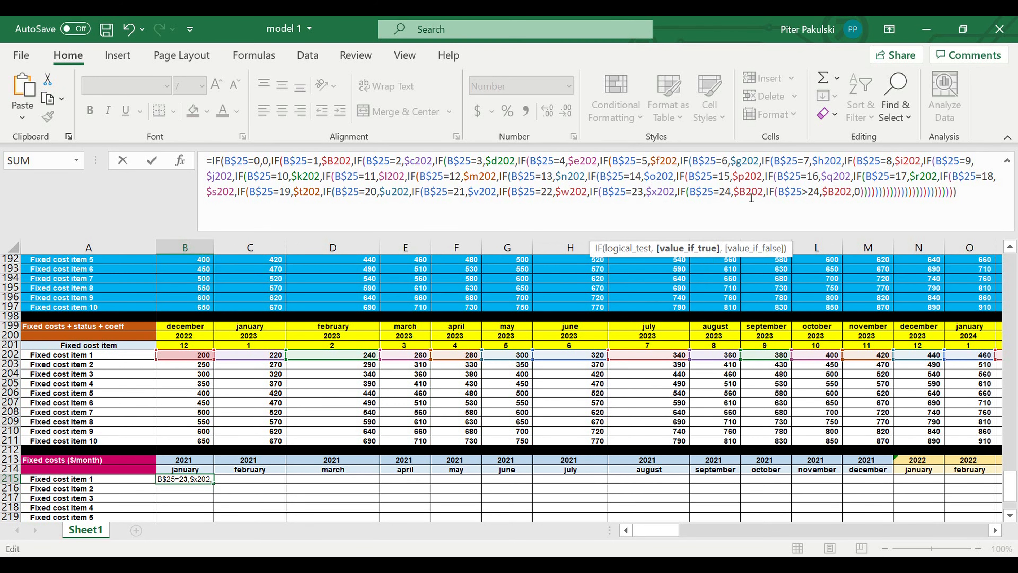
left_click_drag(738, 196, 748, 196)
type("y")
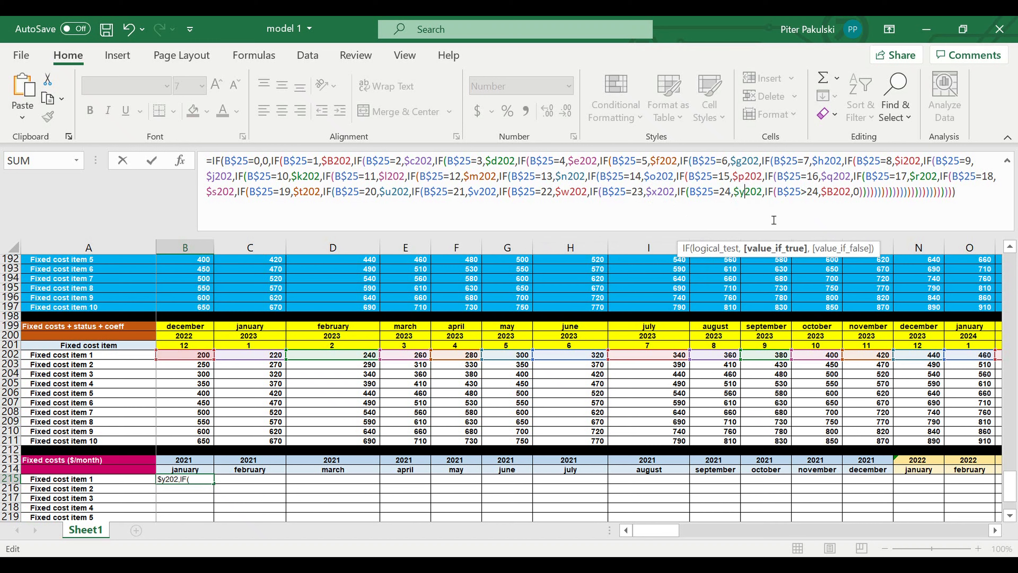
left_click_drag(827, 196, 834, 196)
type("z")
left_click_drag(674, 529, 653, 522)
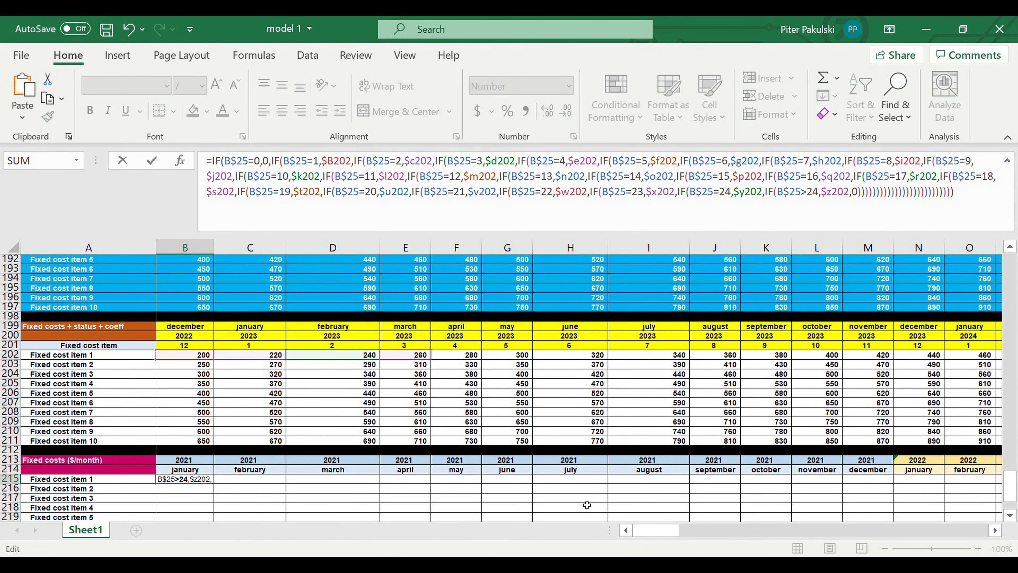
key("Return")
Shrink the formula bar to one line and fill the B215 formula across the monthly timeline and down to row 224
scroll(264, 385, "down", 4)
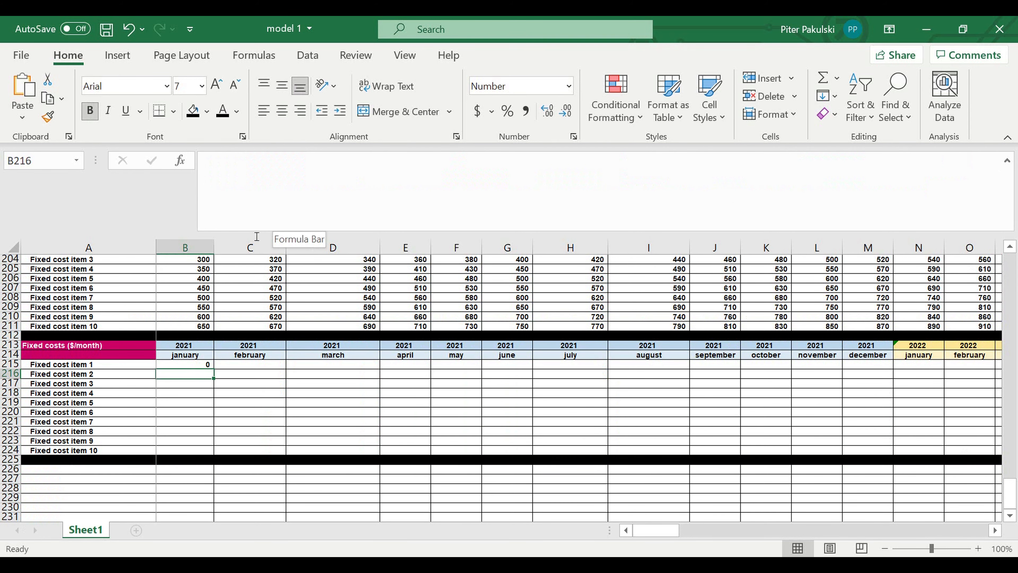
left_click_drag(257, 237, 258, 161)
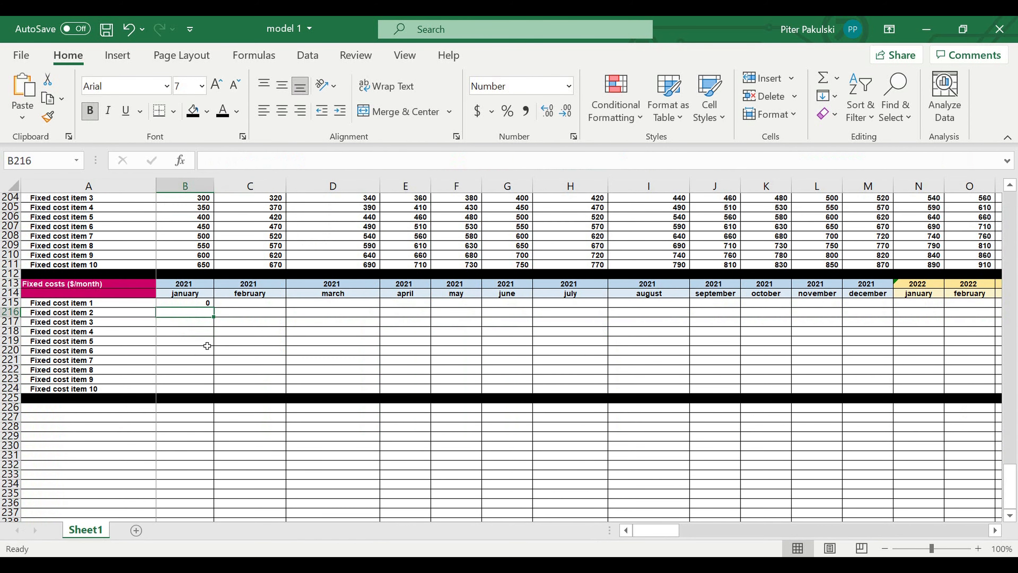
left_click(194, 304)
left_click_drag(213, 307, 917, 331)
left_click_drag(200, 544, 199, 544)
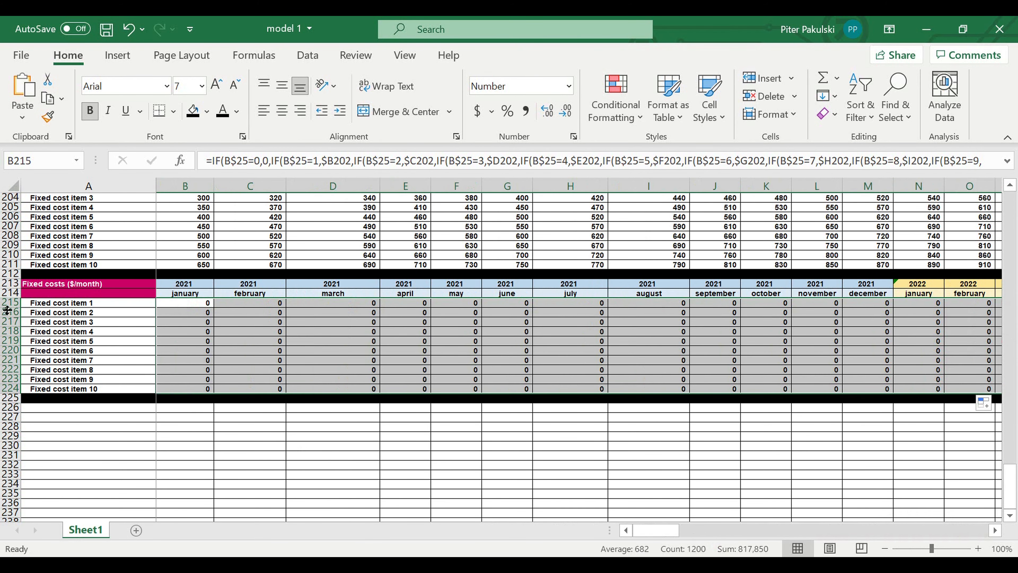
Format rows 215 to 224 of the Fixed costs ($/month) section with white font and red fill
left_click_drag(7, 303, 7, 389)
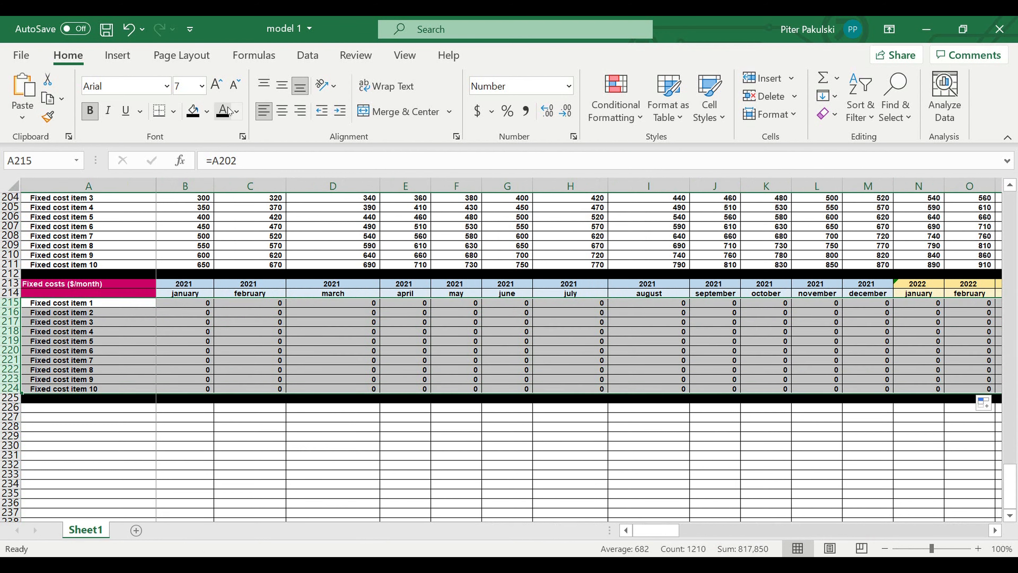
left_click(237, 112)
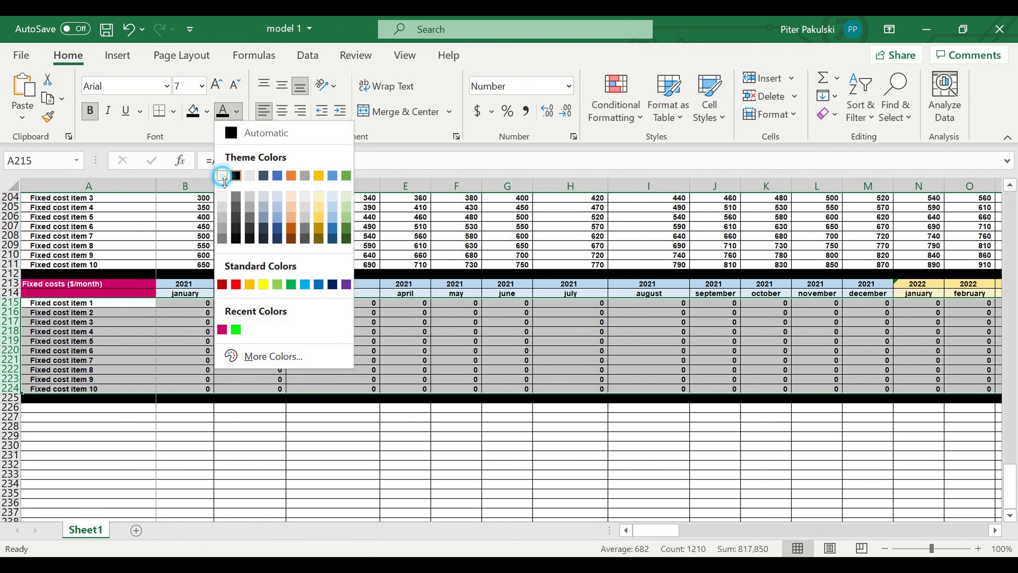
left_click(221, 176)
left_click(207, 112)
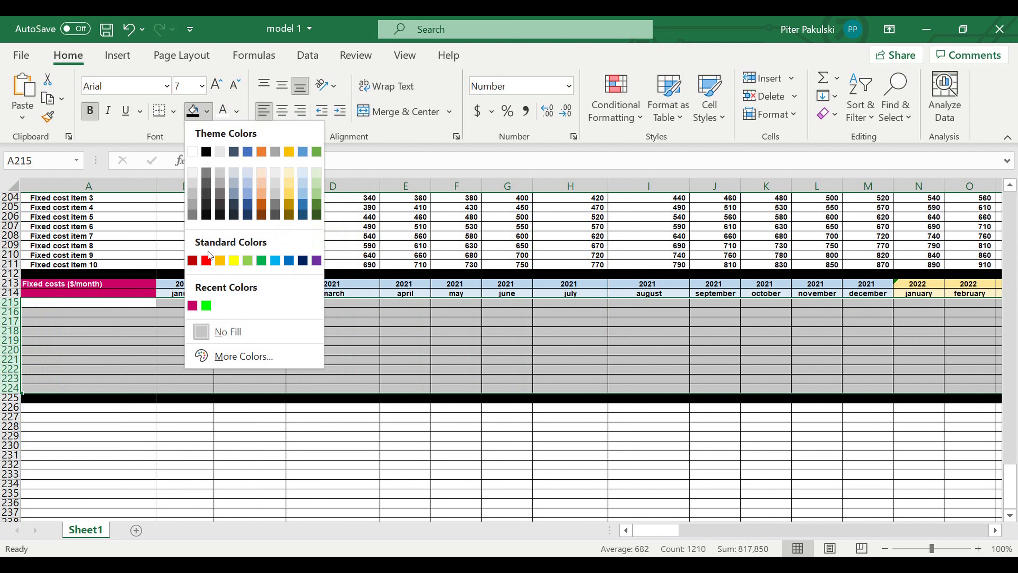
left_click(206, 260)
left_click(175, 349)
left_click(125, 351)
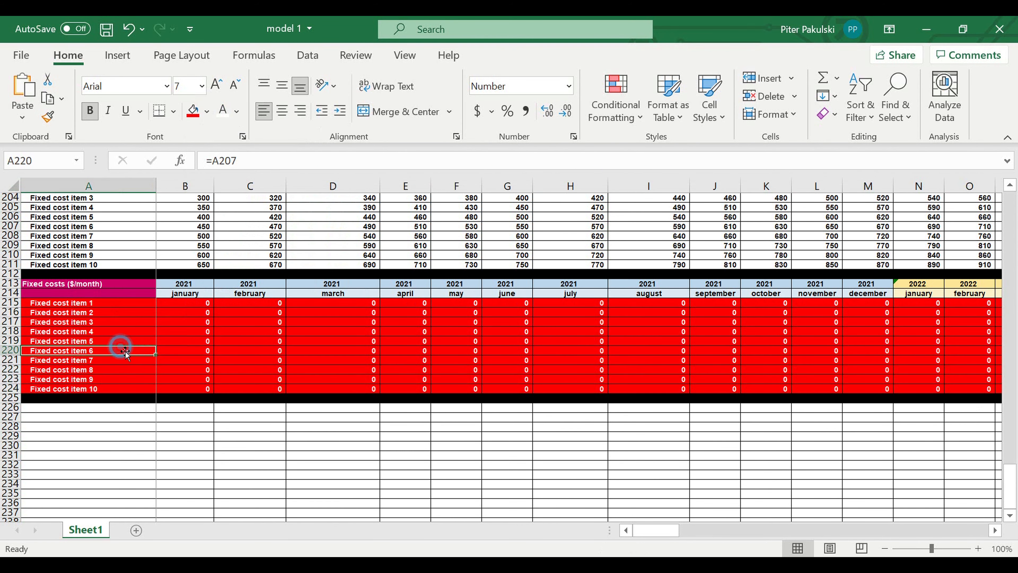
left_click(377, 340)
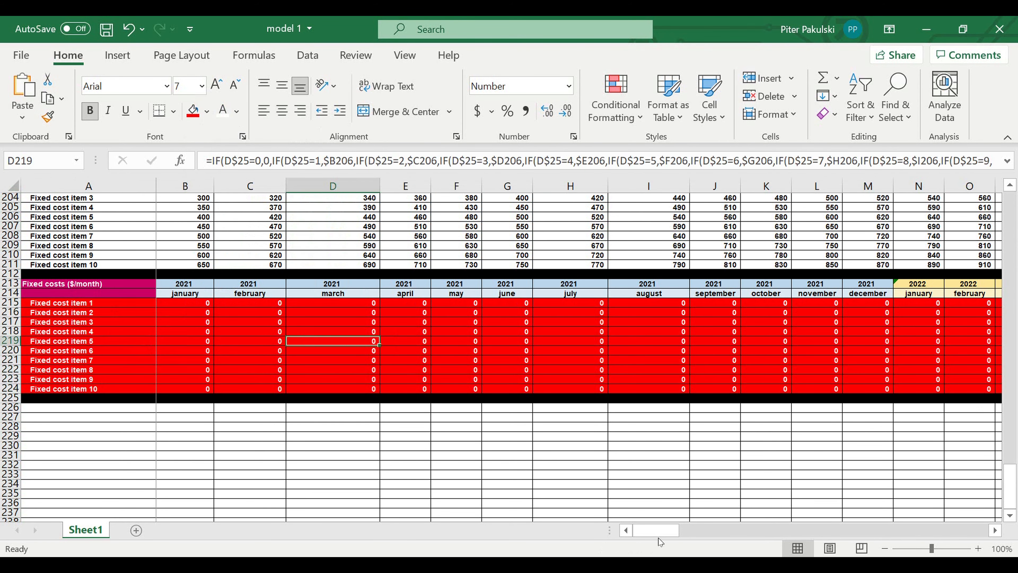
Compare the monthly fixed costs from April 2021 with the Fixed costs and Fixed costs + status + coeff tables above
left_click_drag(698, 527, 706, 525)
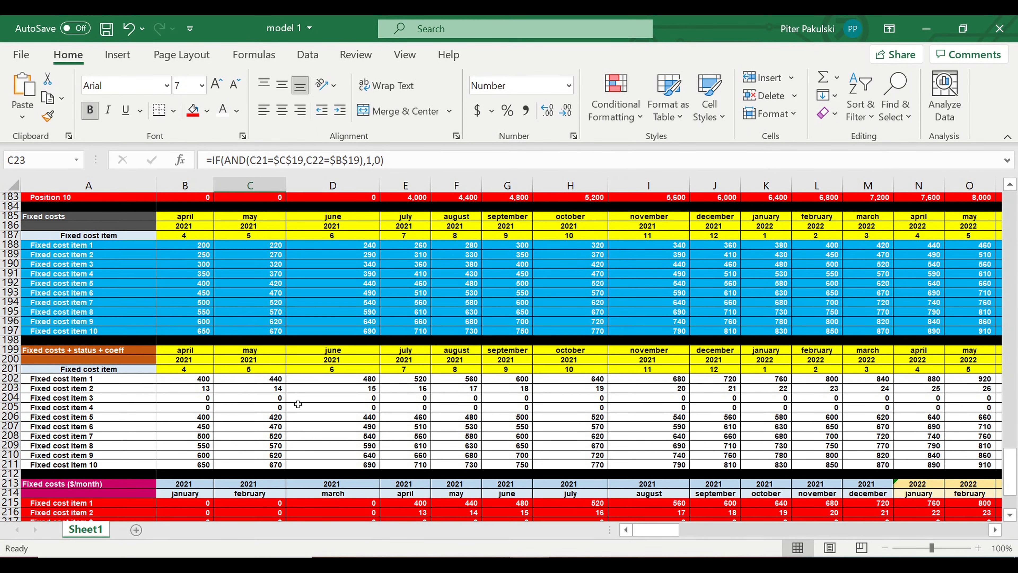
scroll(297, 404, "down", 2)
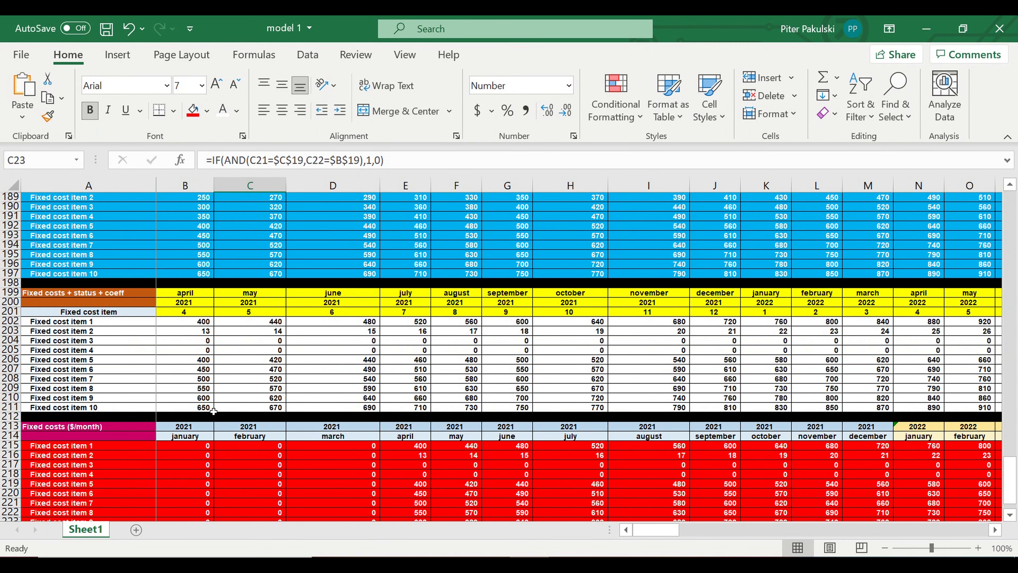
scroll(422, 389, "down", 2)
left_click_drag(410, 394, 661, 455)
scroll(337, 357, "up", 6)
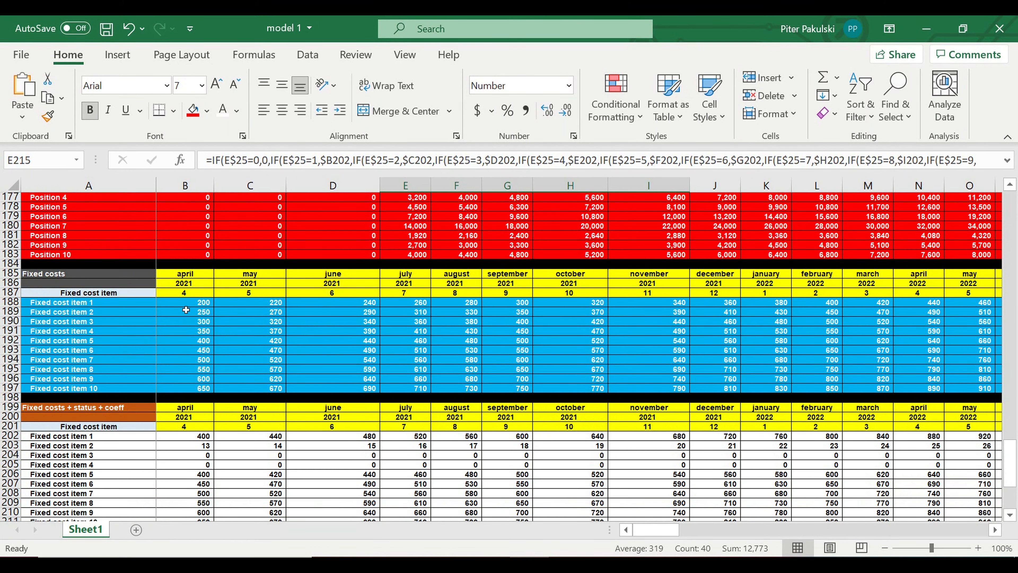
left_click_drag(186, 303, 789, 375)
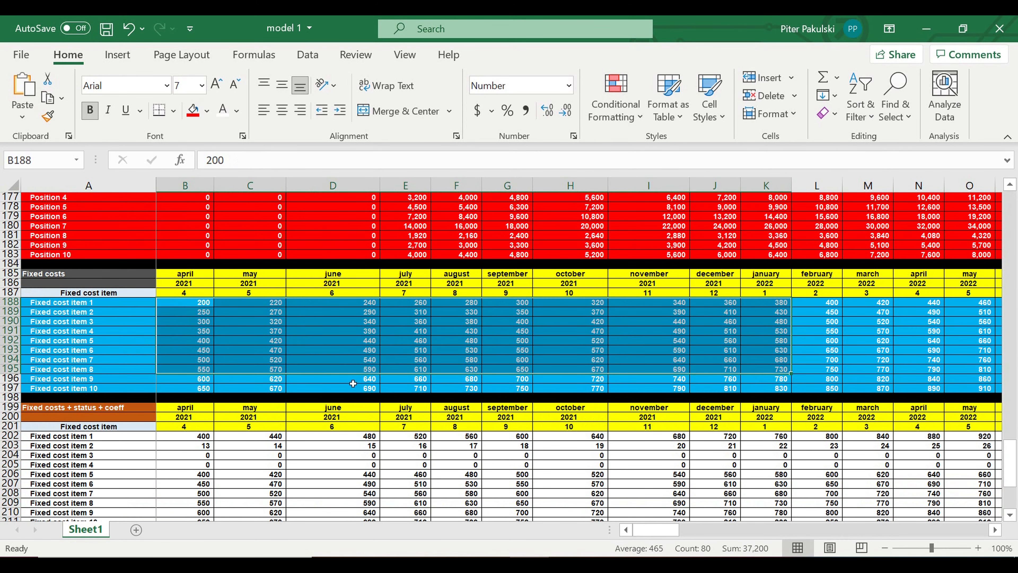
scroll(353, 384, "down", 3)
left_click_drag(187, 351, 361, 369)
left_click_drag(453, 389, 581, 437)
left_click_drag(185, 321, 190, 350)
scroll(455, 428, "down", 2)
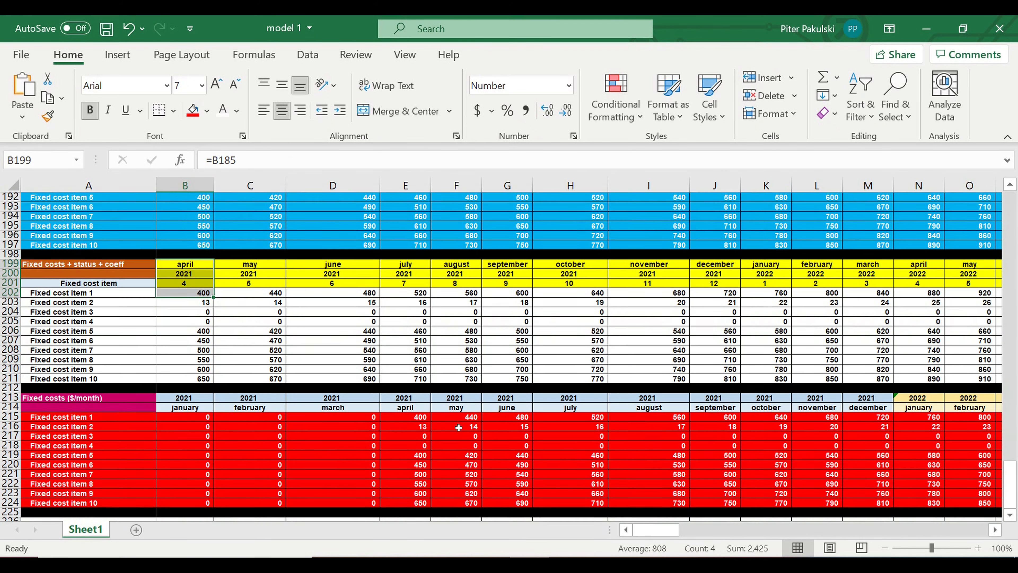
left_click_drag(404, 419, 614, 508)
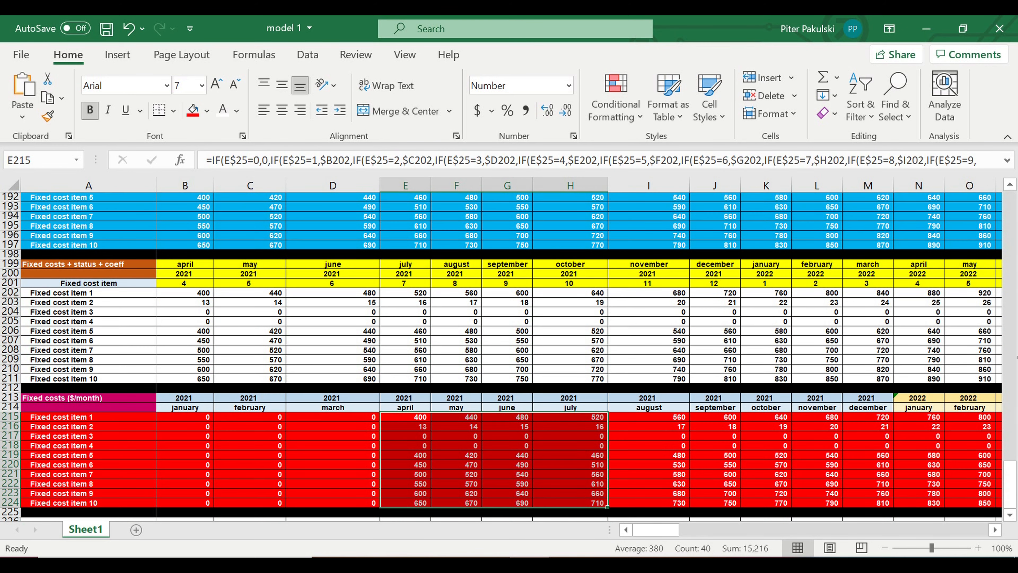
Set the start month of operating activity to october and check the October to December 2021 monthly fixed costs
scroll(1013, 448, "up", 10)
scroll(1014, 401, "up", 20)
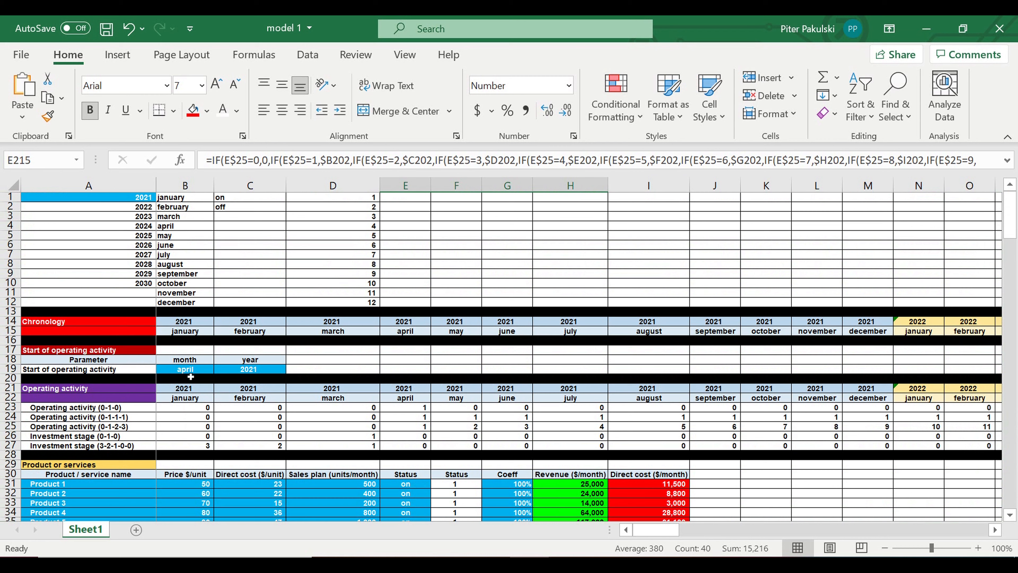
left_click(187, 371)
left_click(218, 369)
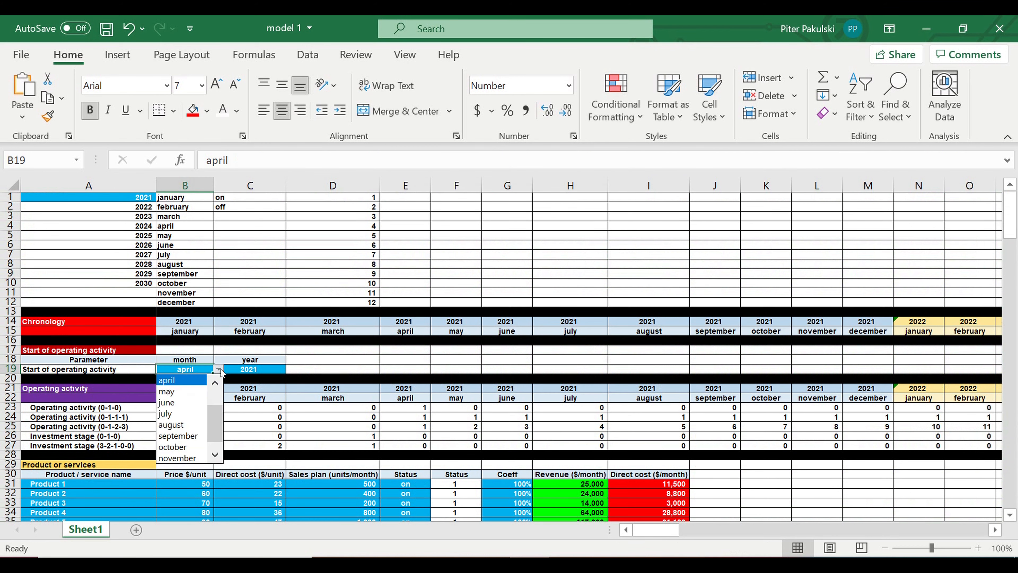
left_click(190, 443)
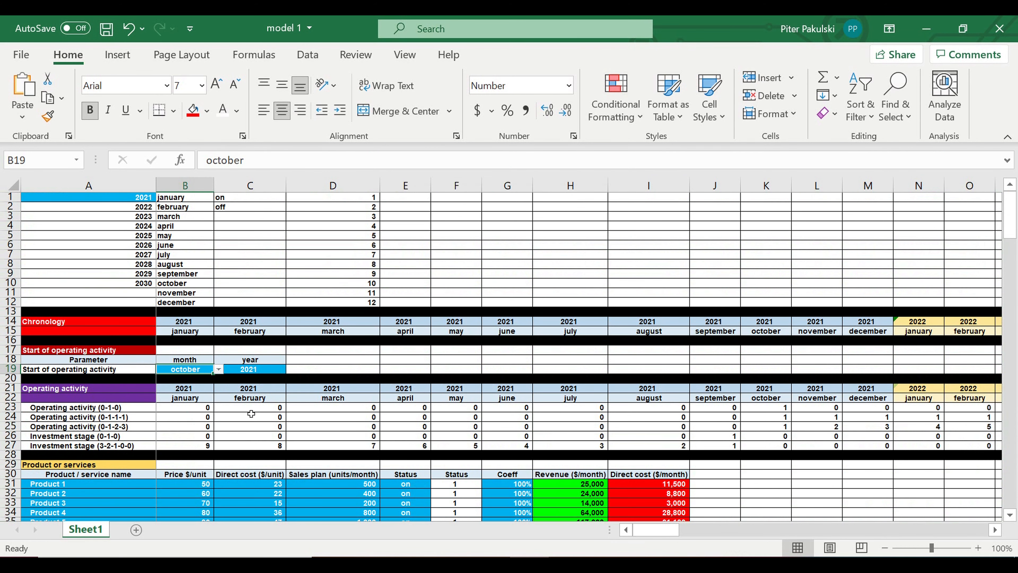
left_click(252, 416)
left_click_drag(1015, 222, 1010, 489)
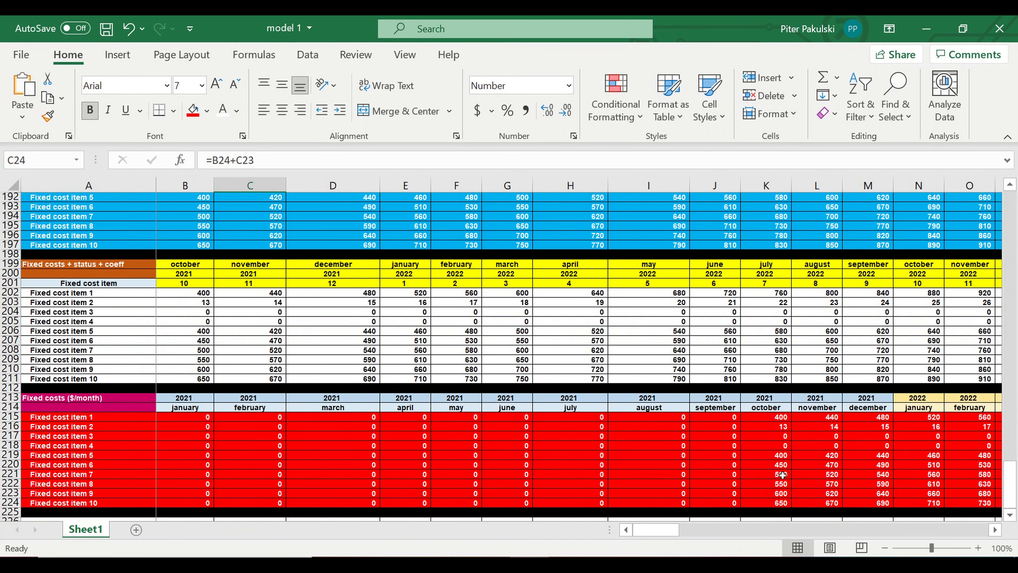
left_click_drag(769, 417, 879, 504)
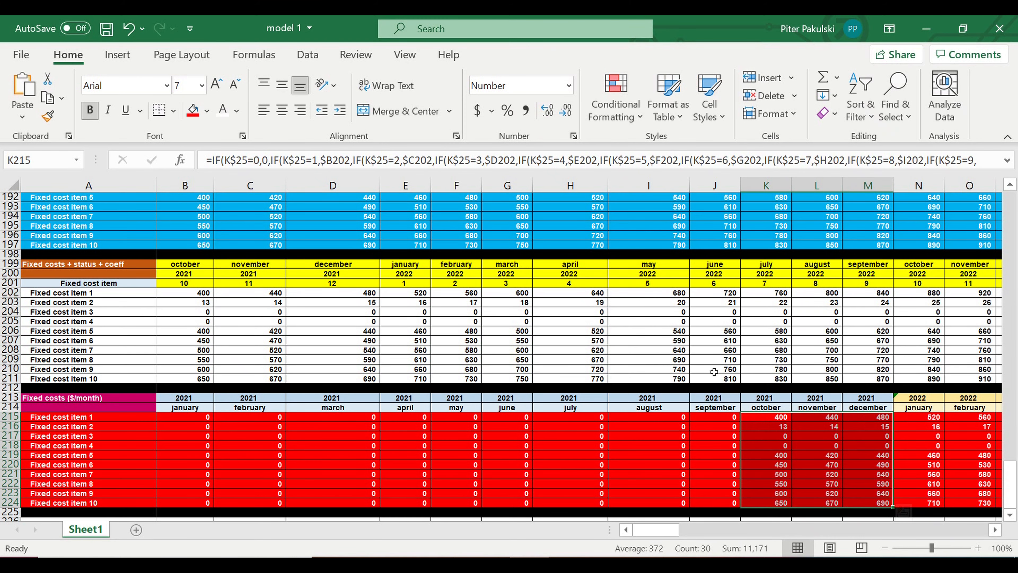
Fill the on status from Fixed cost item 1 down through Fixed cost item 10 in the Fixed costs table
left_click_drag(670, 536, 703, 530)
scroll(743, 368, "up", 5)
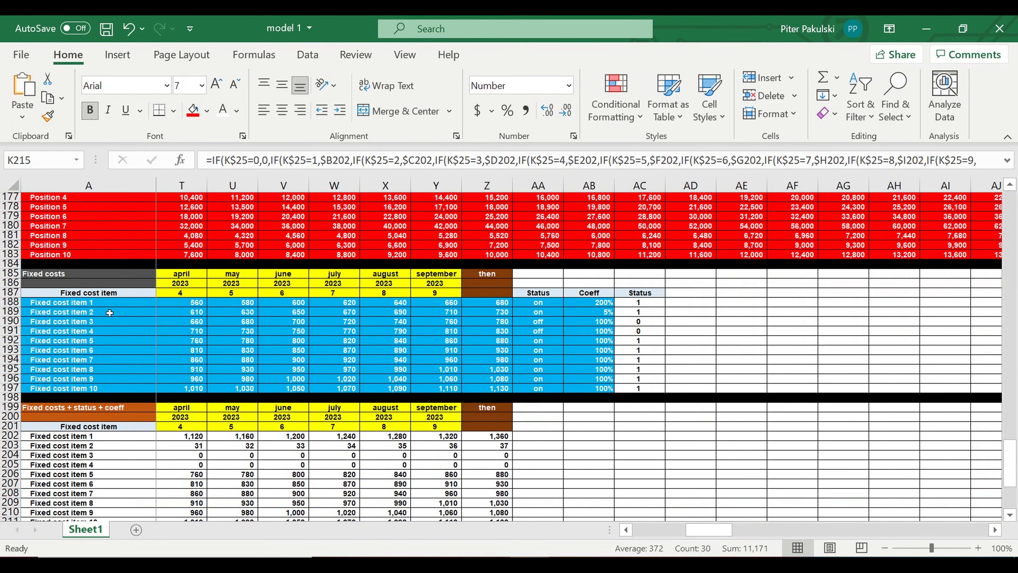
left_click_drag(60, 303, 681, 348)
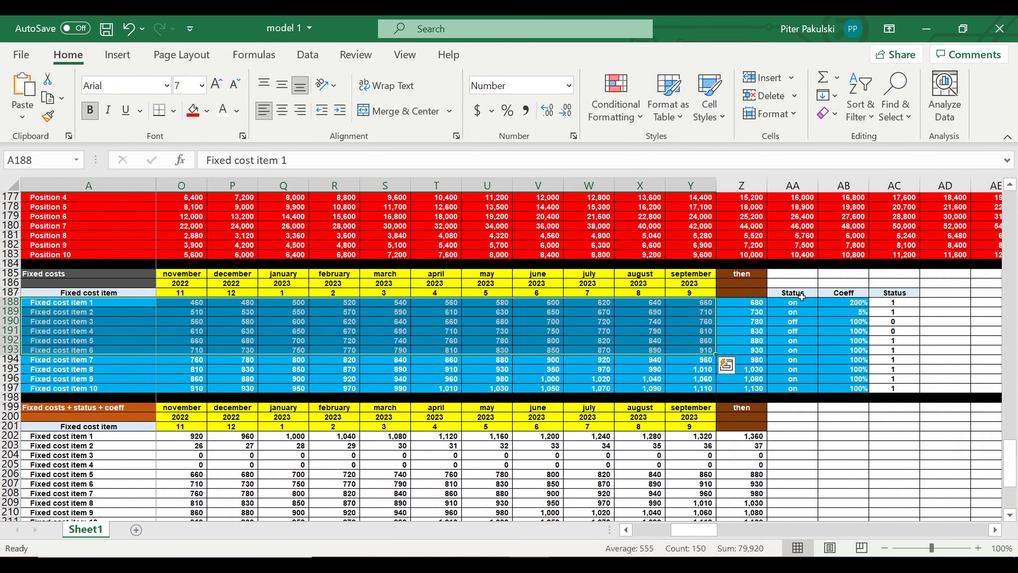
left_click_drag(796, 303, 793, 379)
left_click(802, 305)
left_click_drag(820, 309, 826, 391)
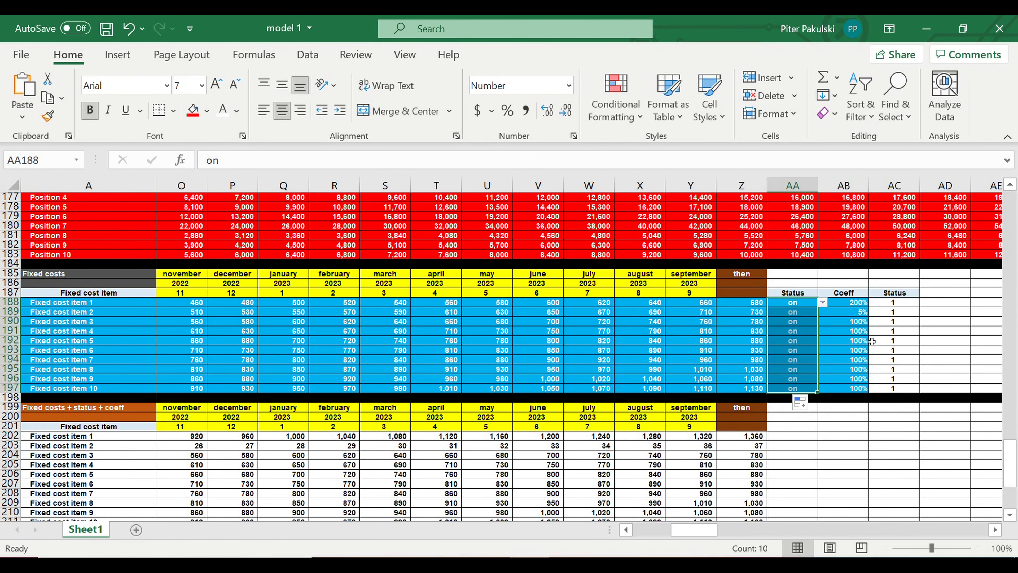
Fill the 100% coefficient from Fixed cost item 7 up to item 1 and check the monthly fixed costs
left_click(862, 362)
left_click_drag(869, 362, 868, 301)
left_click(870, 454)
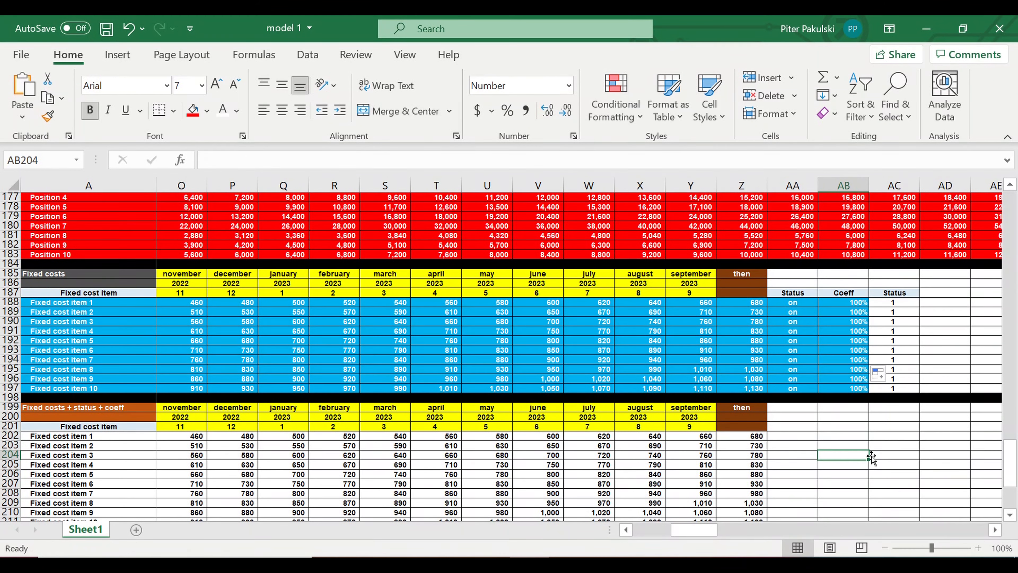
scroll(852, 424, "down", 6)
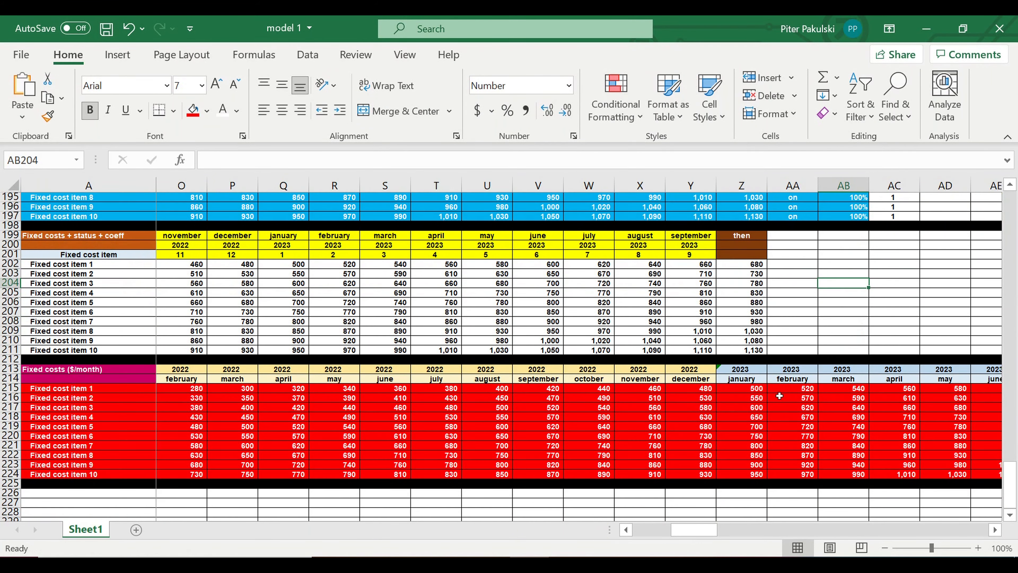
left_click(749, 389)
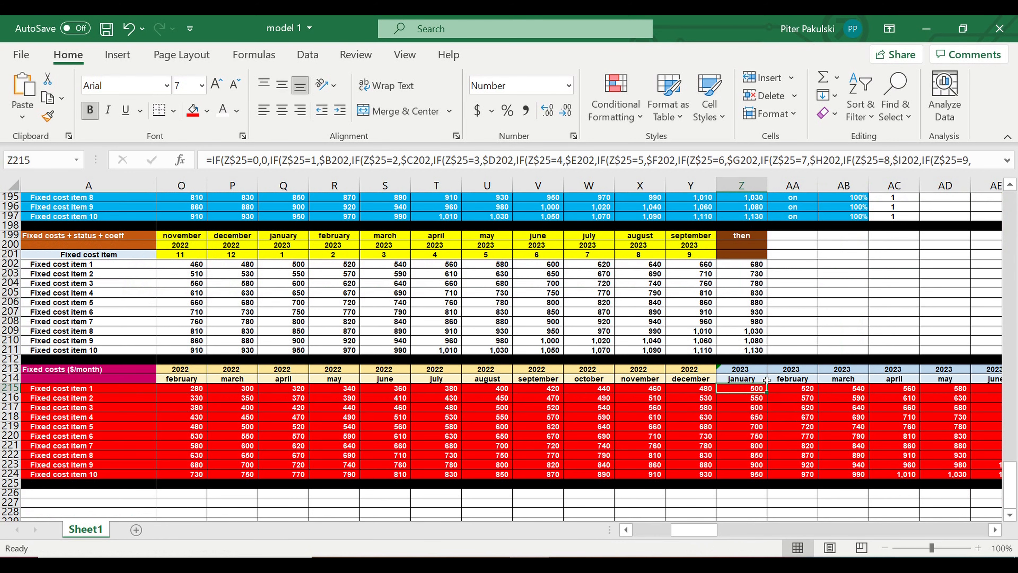
Set the start of operating activity to january 2023
left_click_drag(697, 530, 521, 494)
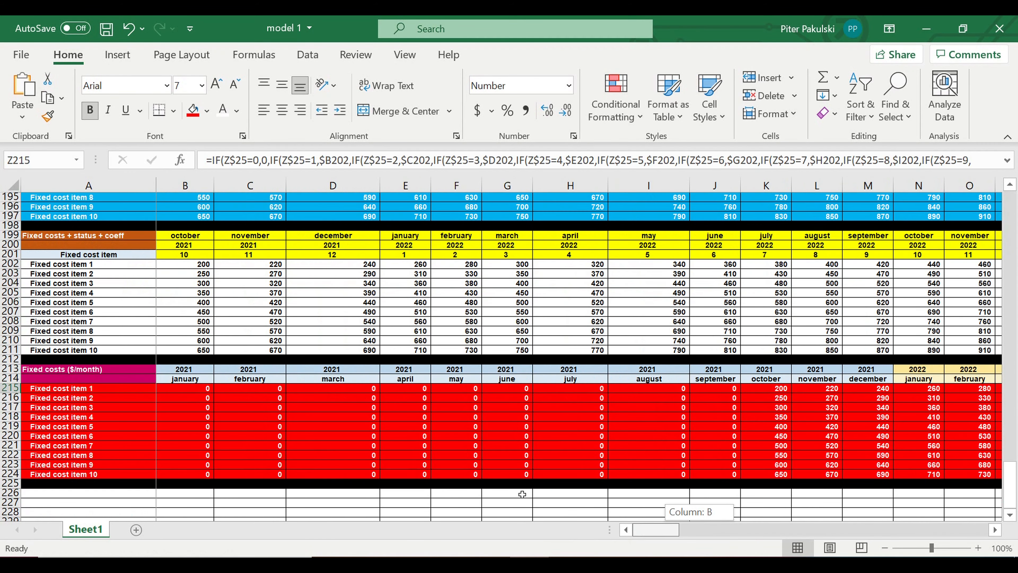
scroll(1015, 327, "up", 5)
left_click_drag(1012, 443, 986, 176)
left_click(201, 369)
left_click(219, 369)
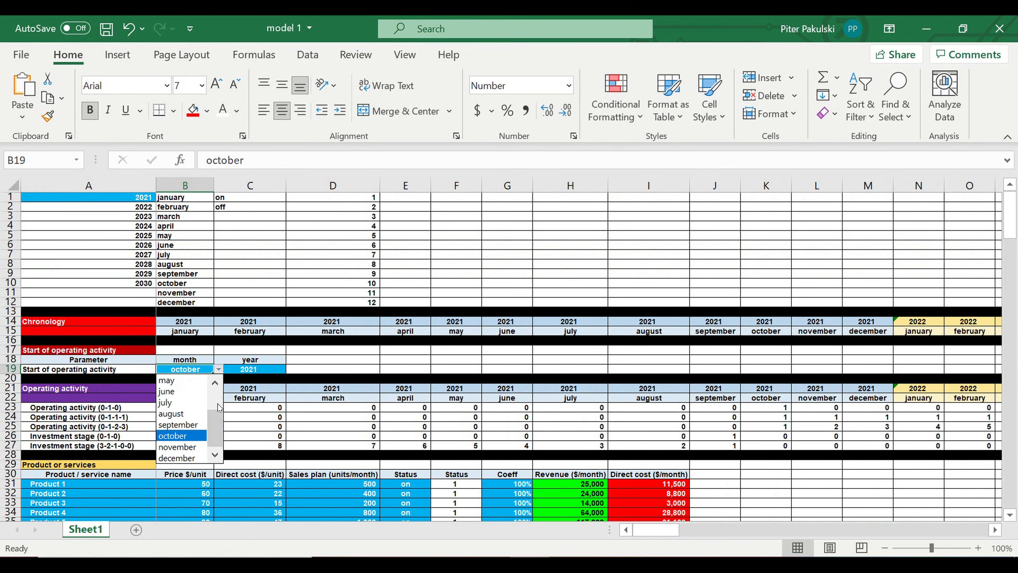
left_click_drag(219, 433, 211, 377)
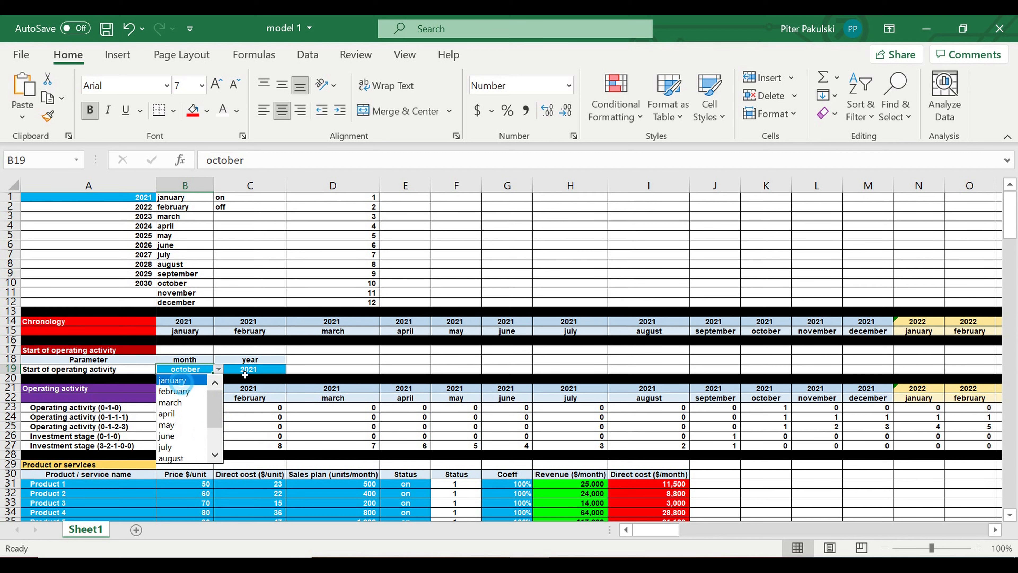
left_click(177, 380)
left_click(266, 371)
left_click(291, 370)
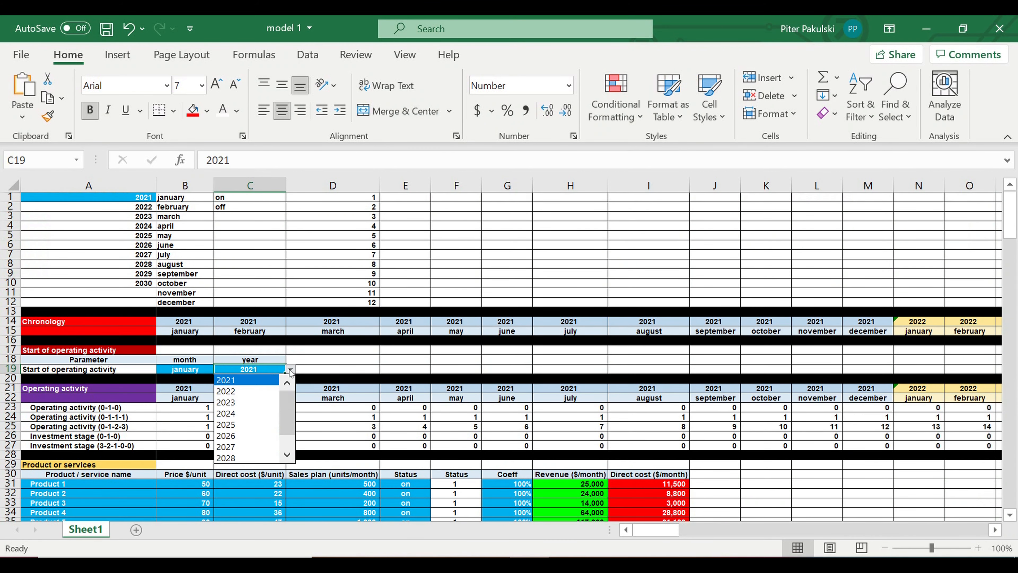
left_click(259, 399)
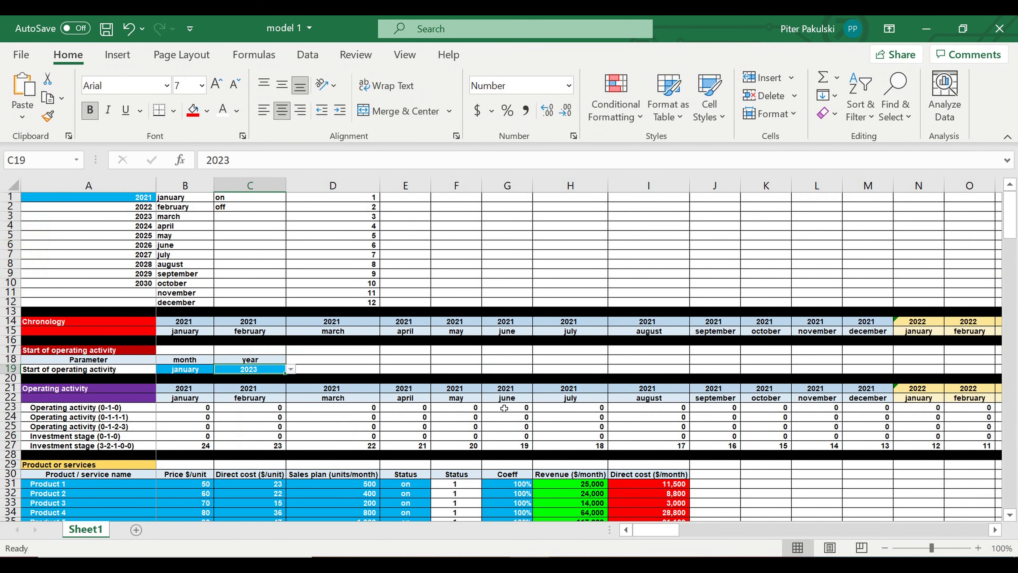
Examine the Fixed costs ($/month) values for all ten items around January 2023 and the following months
left_click(506, 426)
left_click_drag(1010, 212, 1009, 475)
left_click_drag(652, 530, 691, 537)
left_click_drag(846, 417, 847, 503)
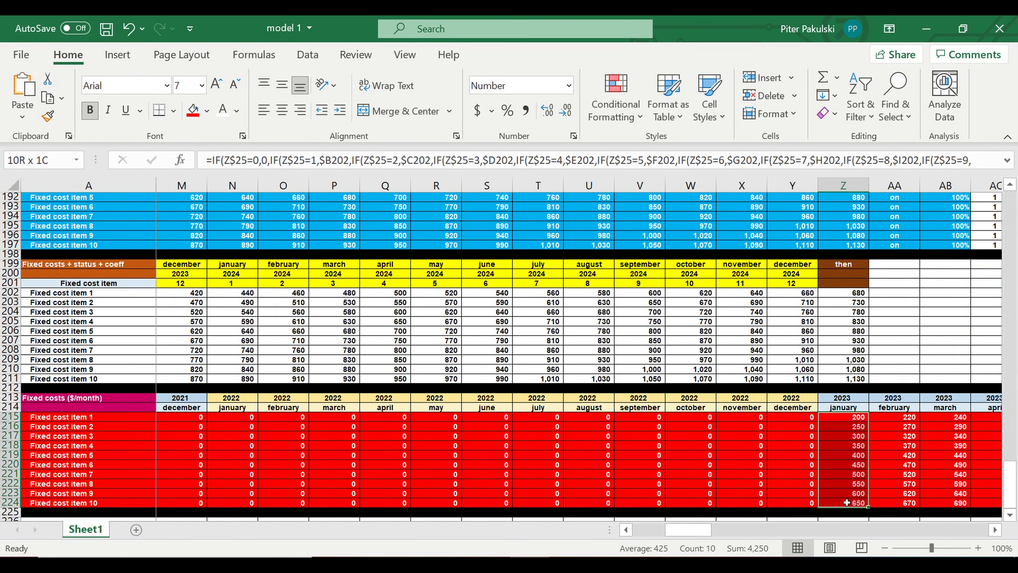
left_click(995, 530)
left_click(994, 530)
left_click(995, 529)
left_click(994, 529)
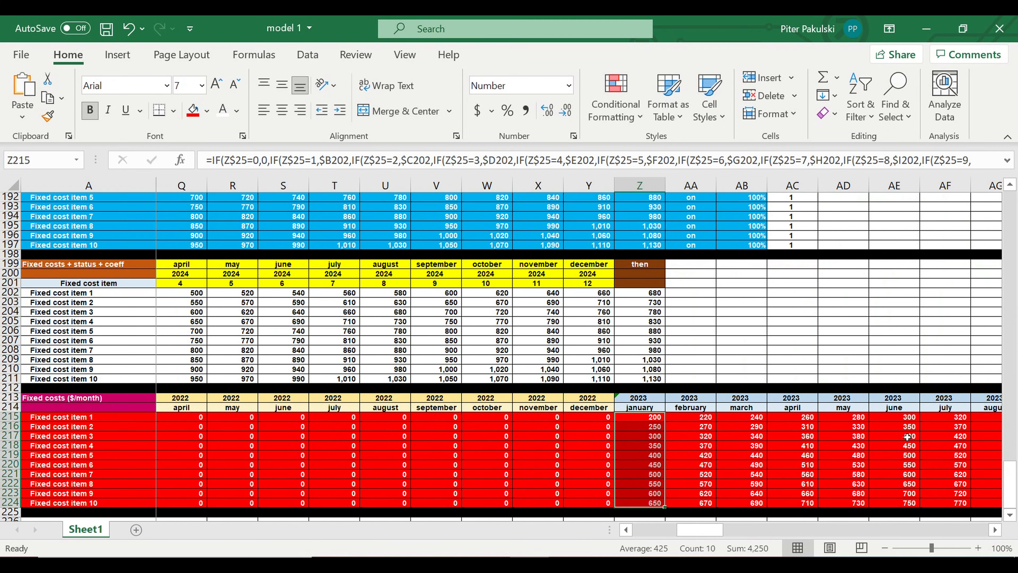
Switch the status of Fixed cost item 2 to off and check its row in the monthly fixed costs
scroll(874, 420, "up", 3)
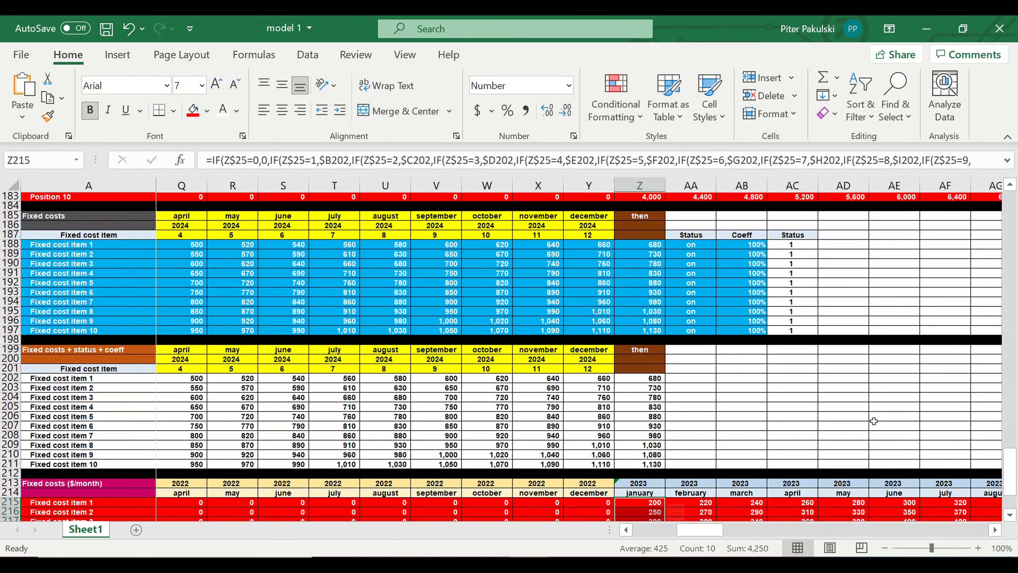
left_click(694, 254)
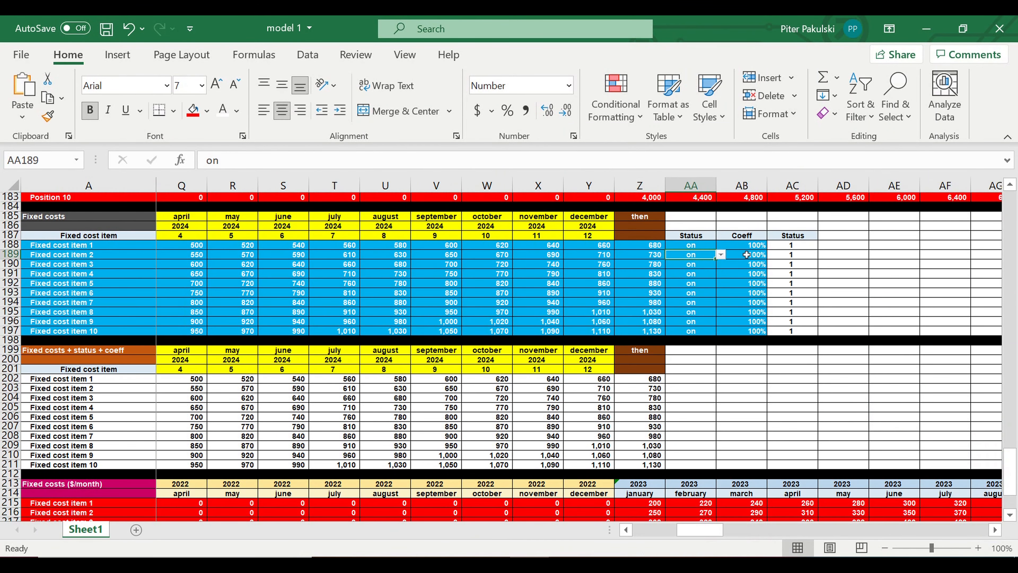
left_click(720, 256)
left_click(699, 275)
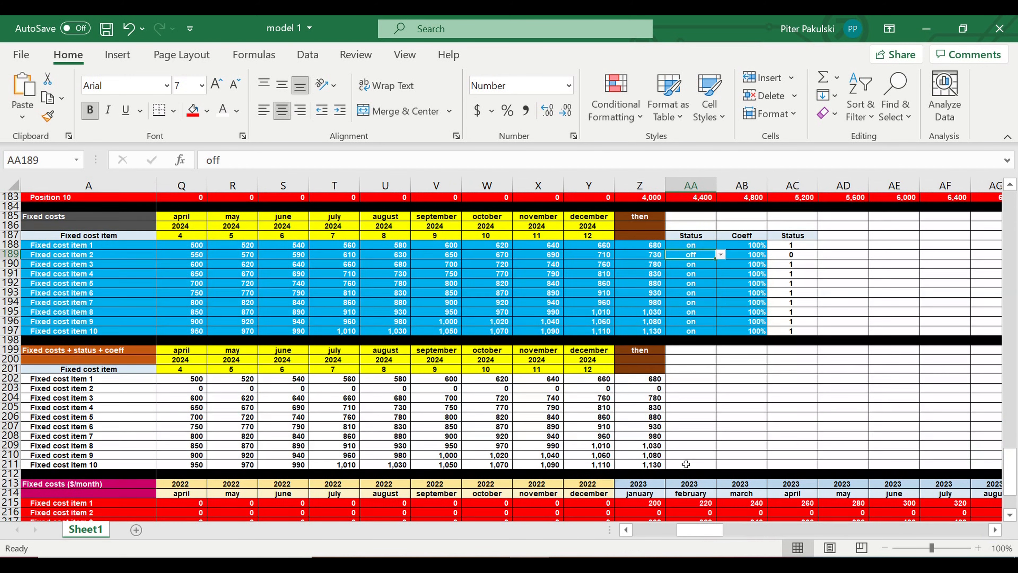
left_click_drag(653, 514, 906, 514)
Set the coefficient of Fixed cost item 1 to 200% and check its January 2023 value in Fixed costs ($/month)
left_click(722, 273)
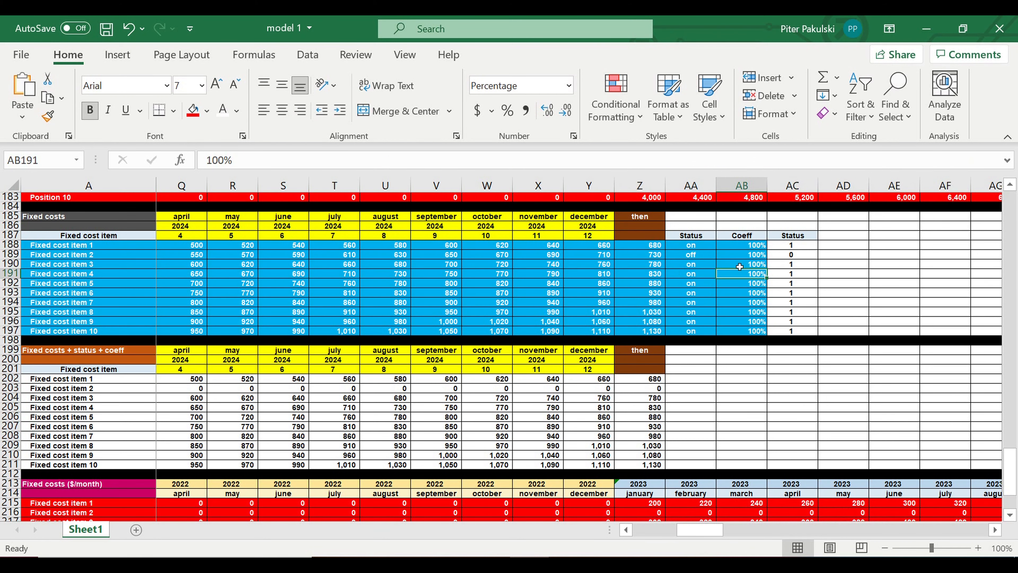
left_click(753, 245)
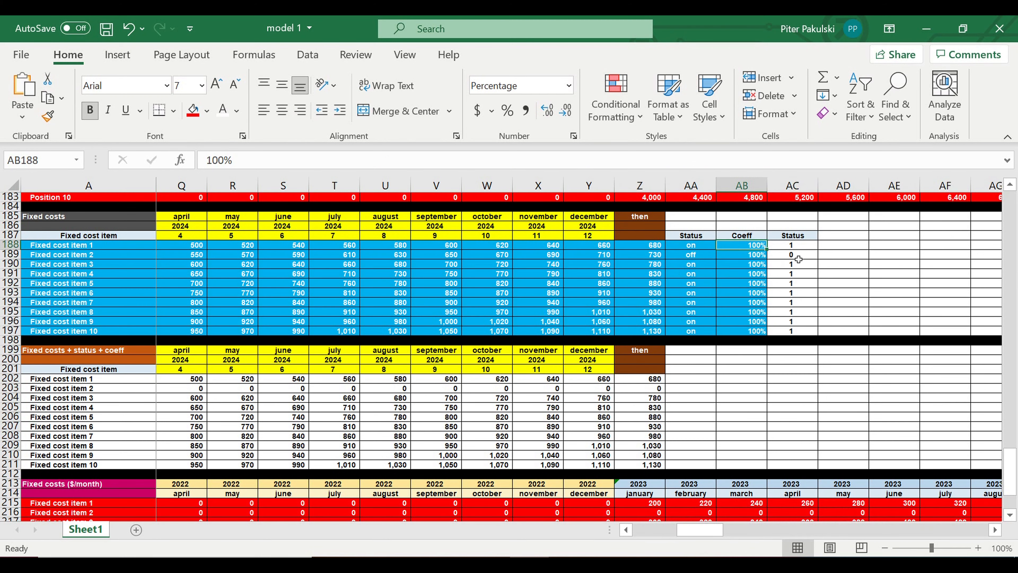
type("200")
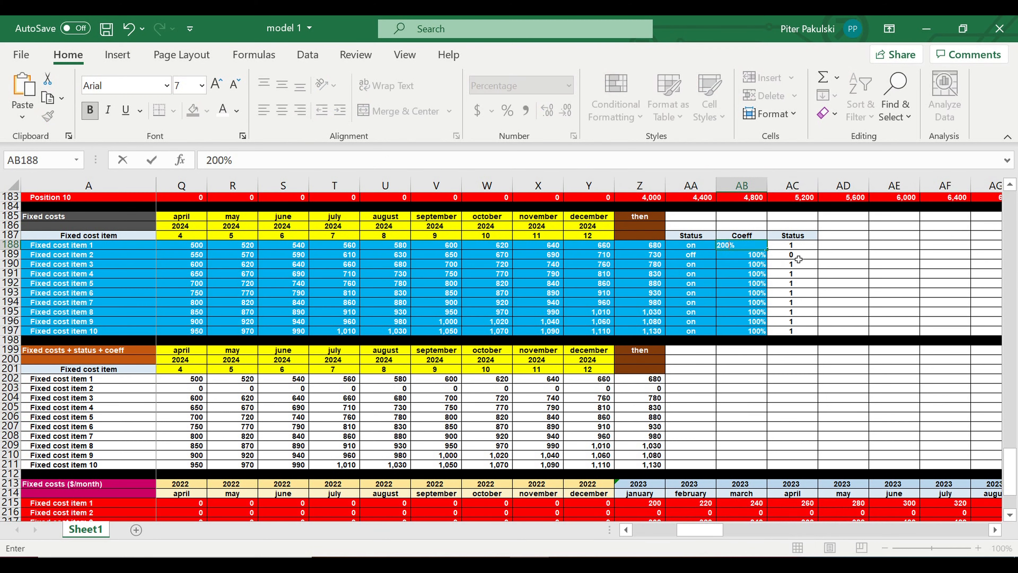
key("Return")
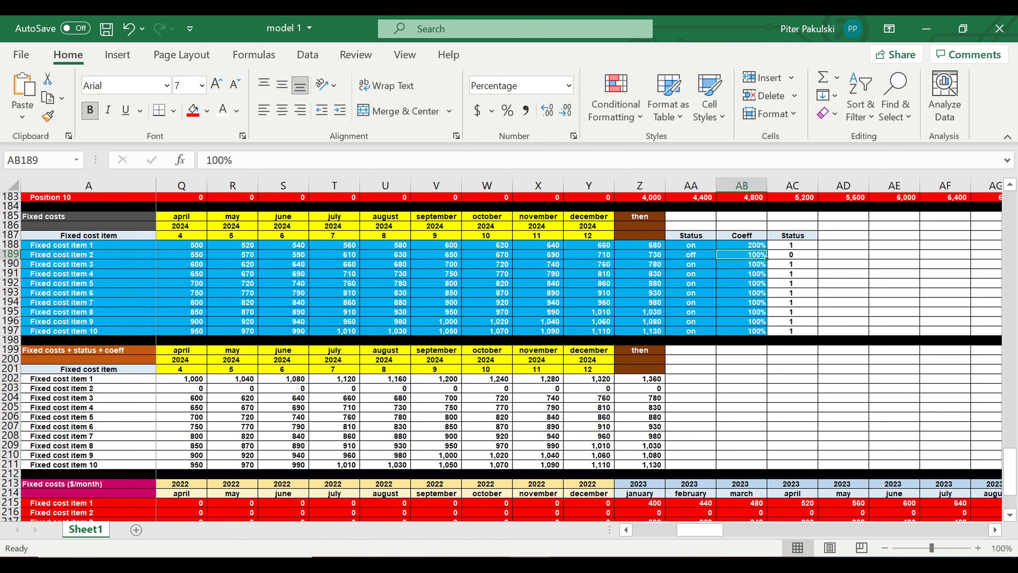
left_click(643, 494)
left_click(646, 503)
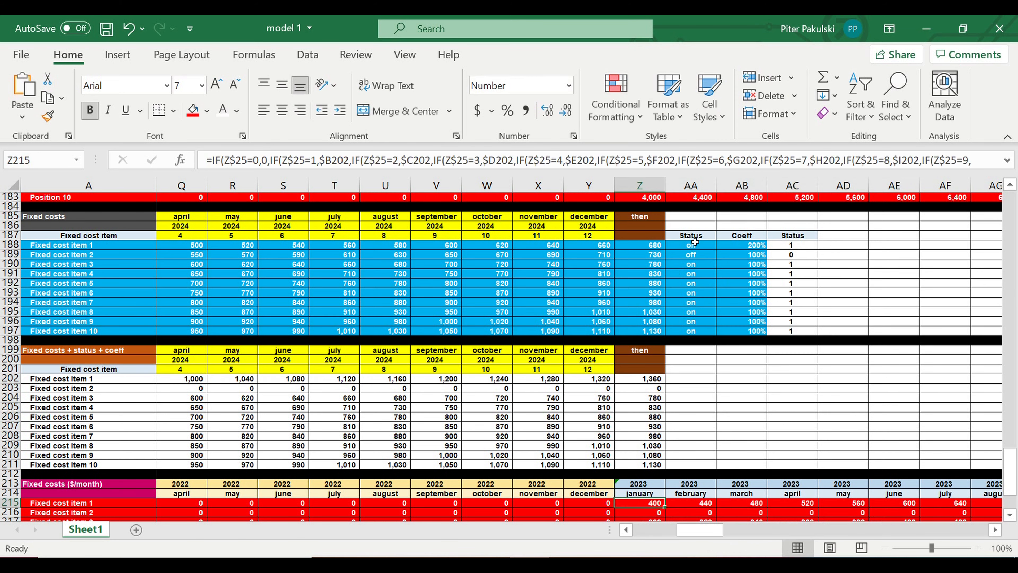
Set the coefficient of Fixed cost item 3 to 10% and check its January 2023 monthly cost
left_click(706, 265)
left_click(754, 265)
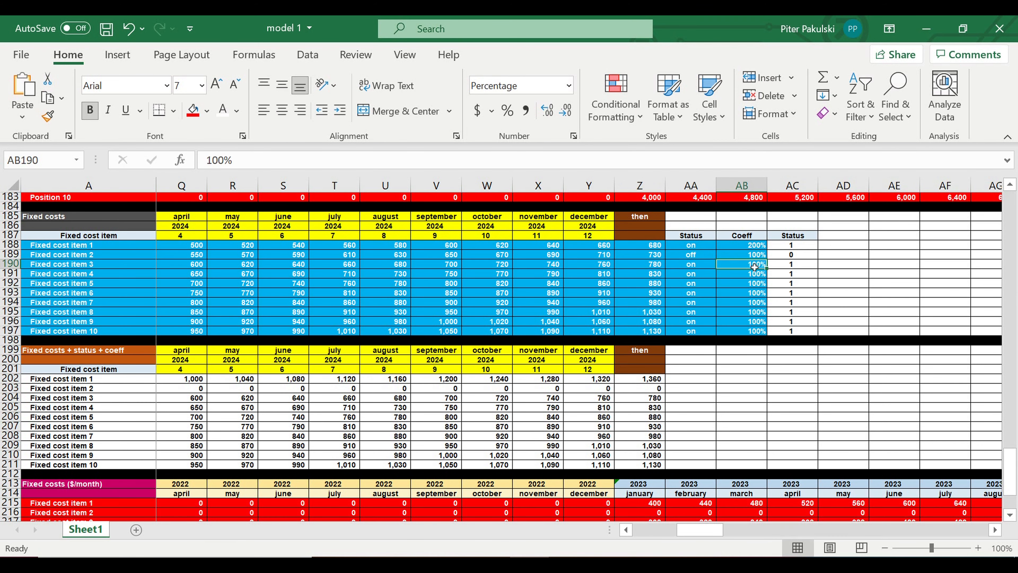
type("10")
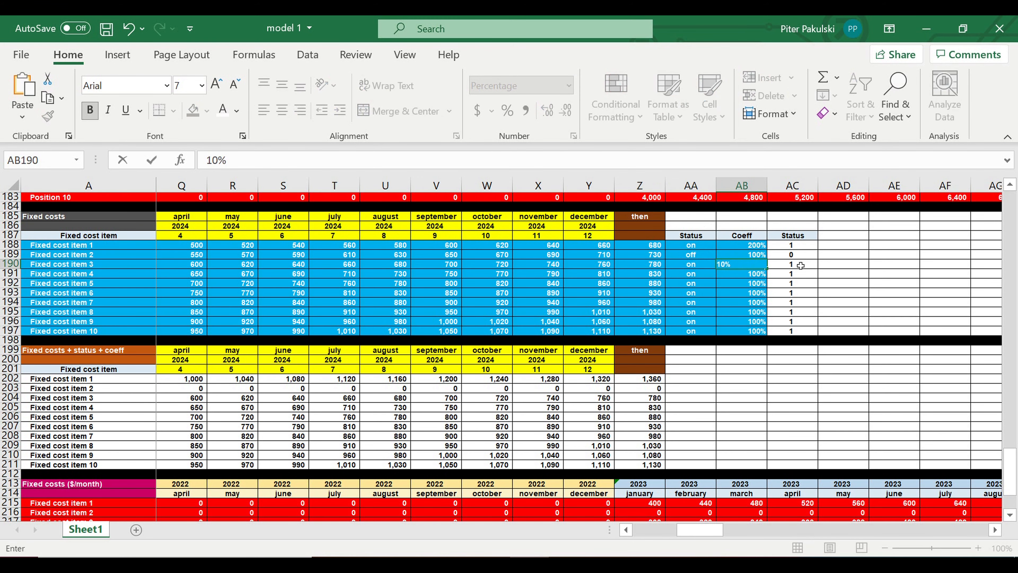
key("Return")
scroll(659, 436, "down", 1)
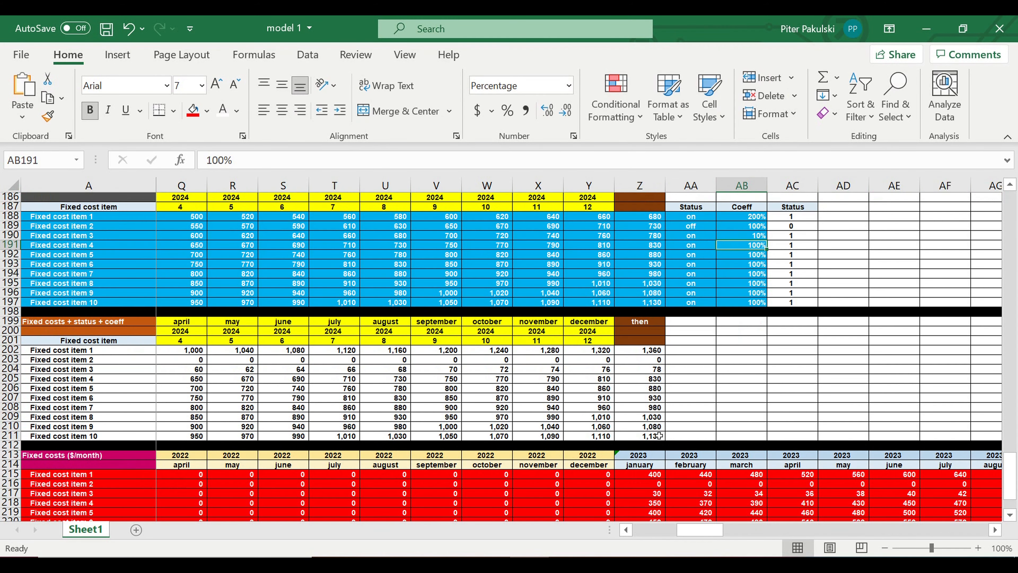
left_click(651, 496)
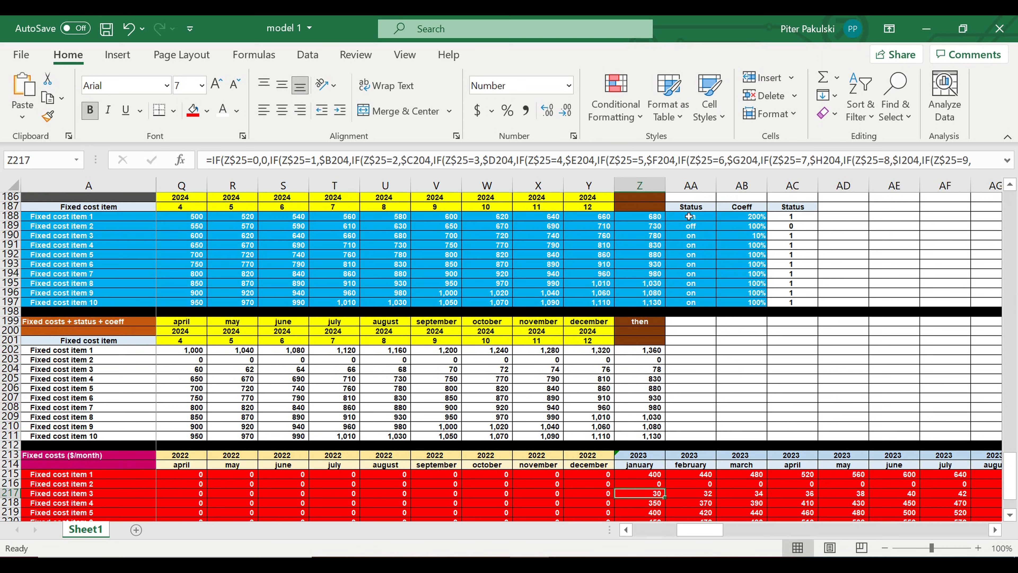
Set the coefficient of Fixed cost item 4 to 2% and check its January 2023 monthly cost
left_click(748, 248)
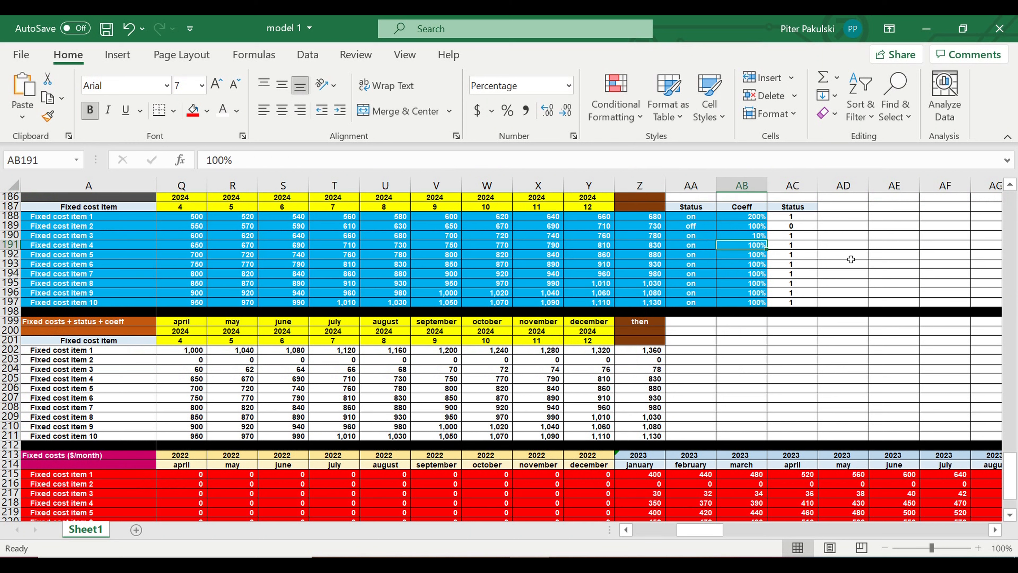
type("2")
key("Return")
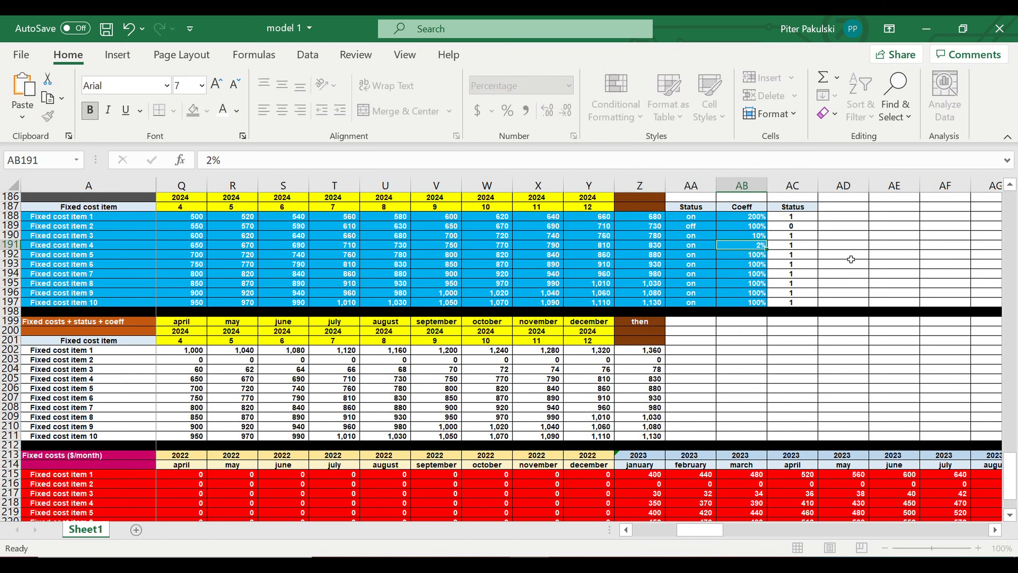
left_click(642, 506)
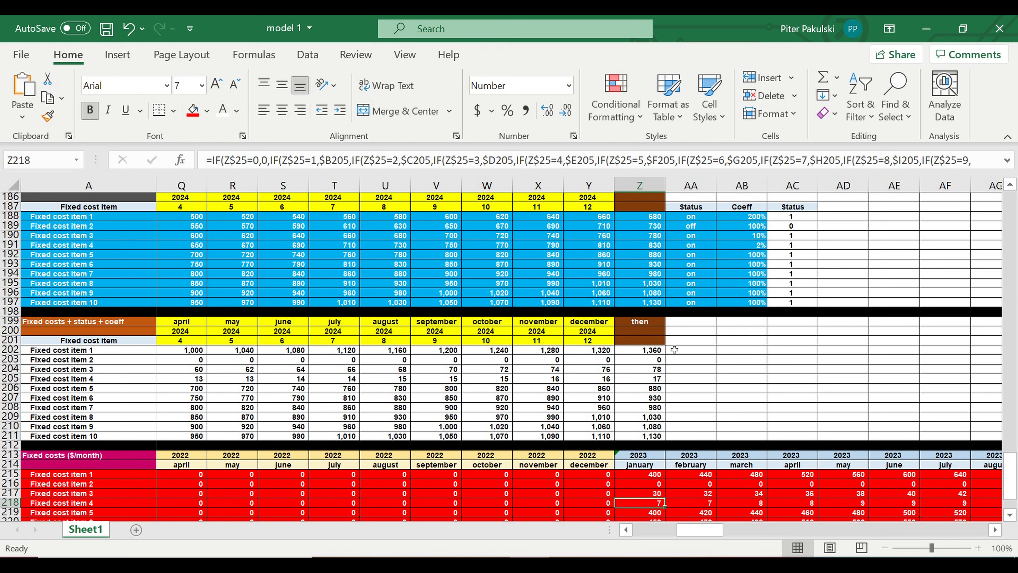
Review the fixed cost input amounts, the coefficient and status columns, and the Fixed costs + status + coeff table
left_click(577, 256)
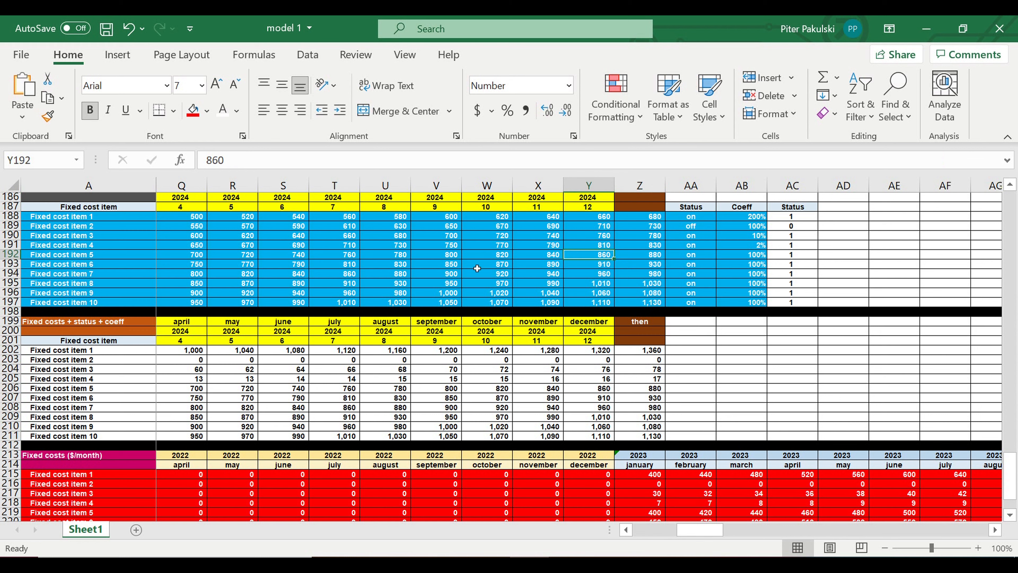
left_click(146, 217)
left_click_drag(422, 225, 645, 277)
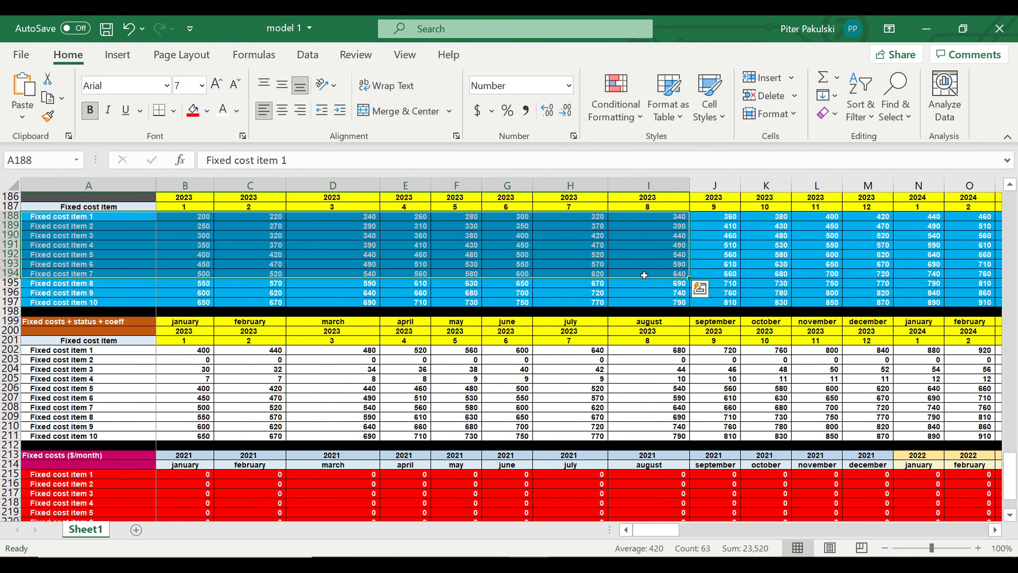
left_click_drag(676, 535, 711, 522)
left_click_drag(725, 221, 741, 302)
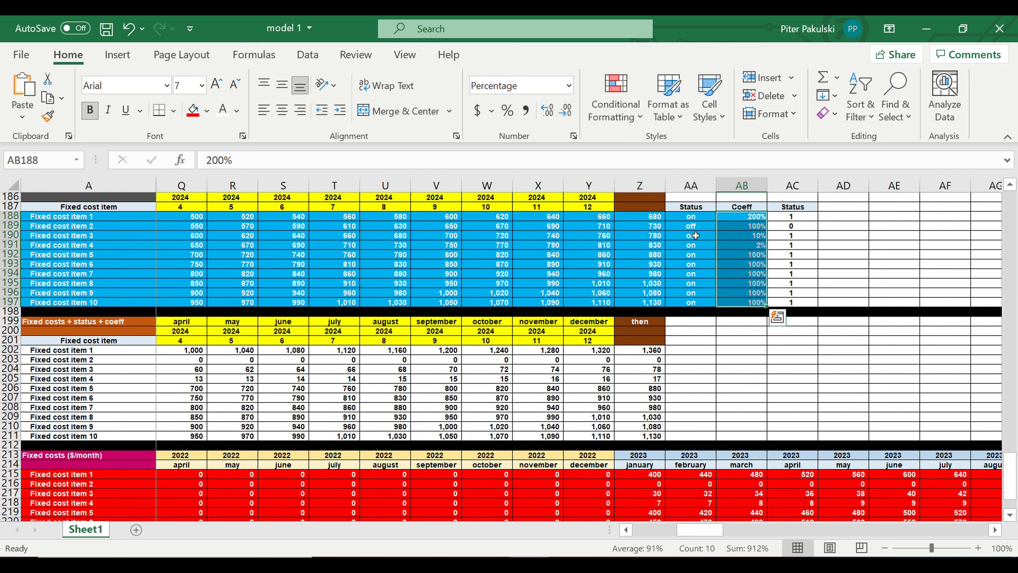
left_click_drag(680, 219, 691, 306)
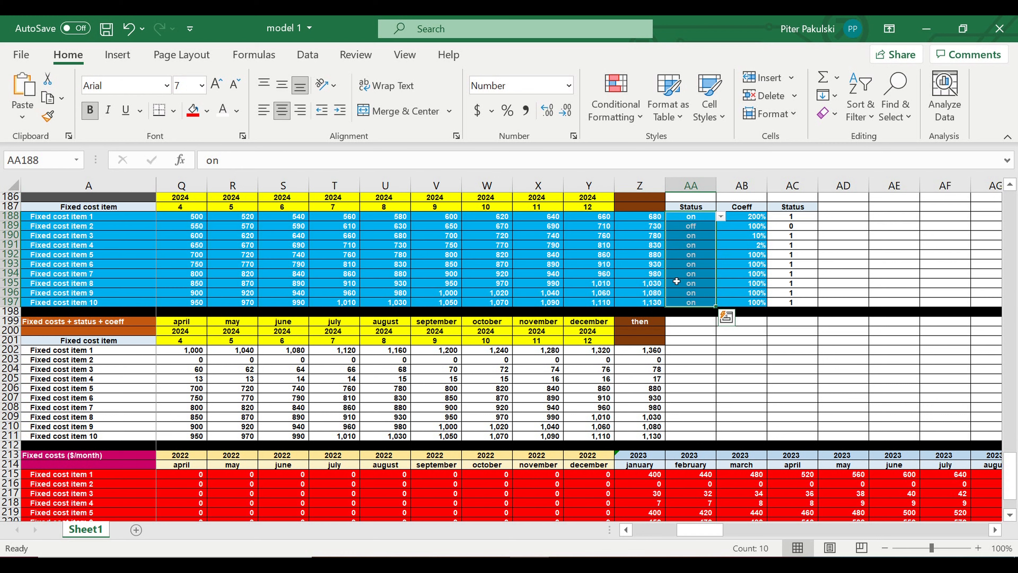
left_click(494, 246)
scroll(514, 329, "down", 2)
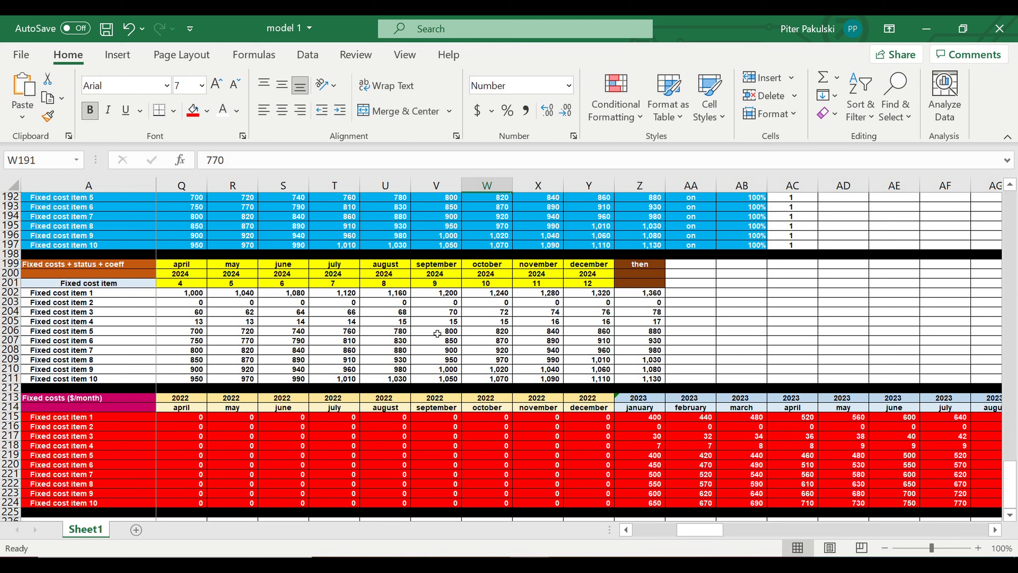
left_click(474, 322)
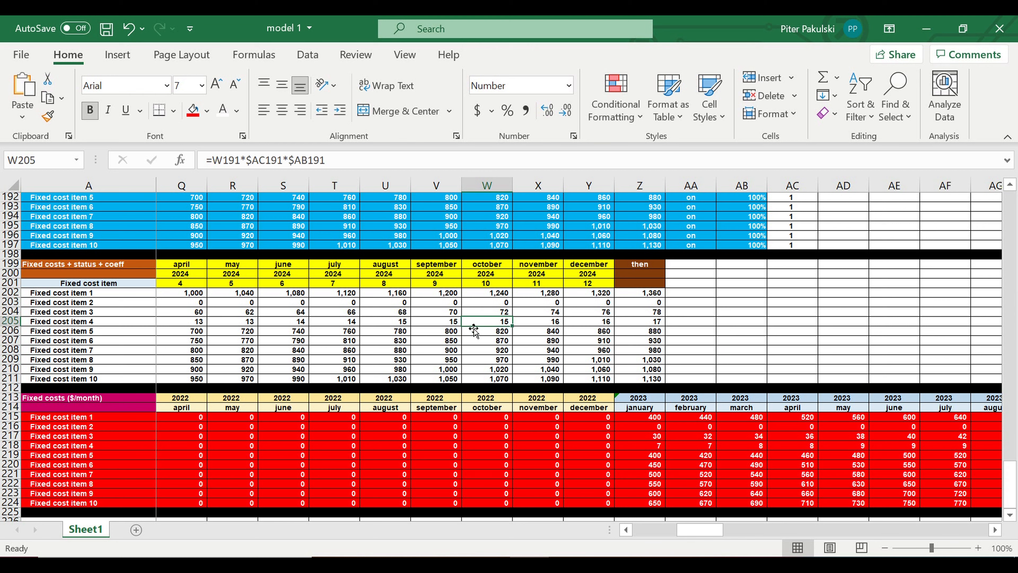